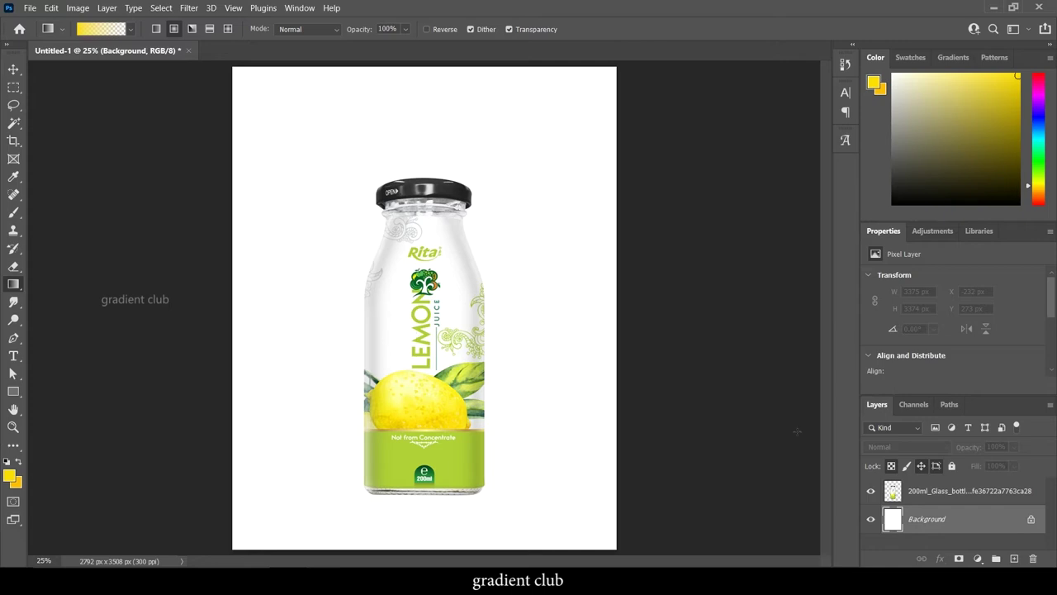
# - Fill a new layer behind the bottle with orange #fb9b04, adding an empty layer above
pyautogui.click(1015, 559)
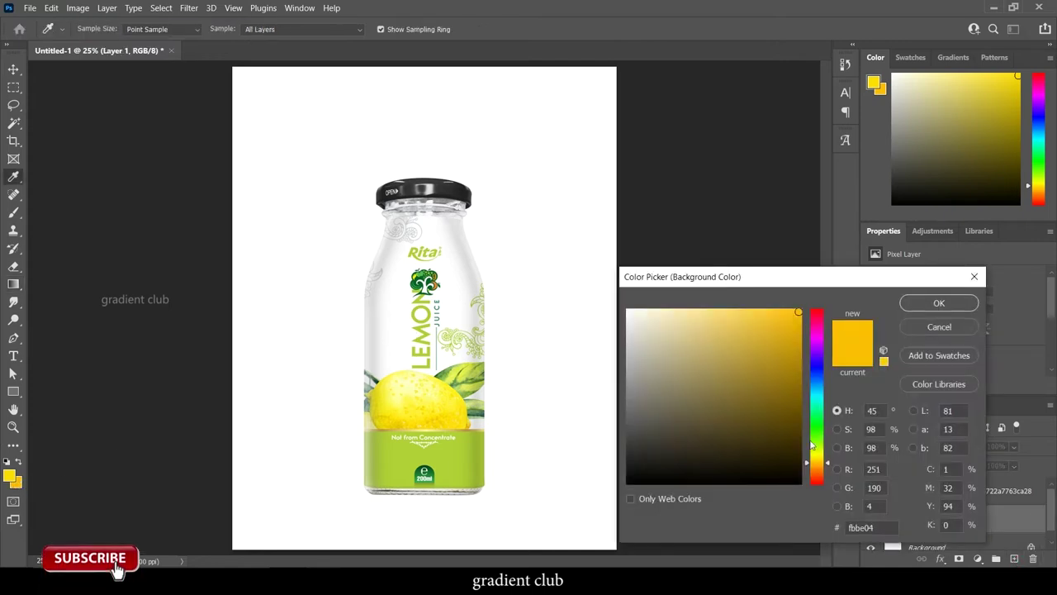
pyautogui.click(819, 468)
pyautogui.moveTo(819, 468); pyautogui.dragTo(820, 467)
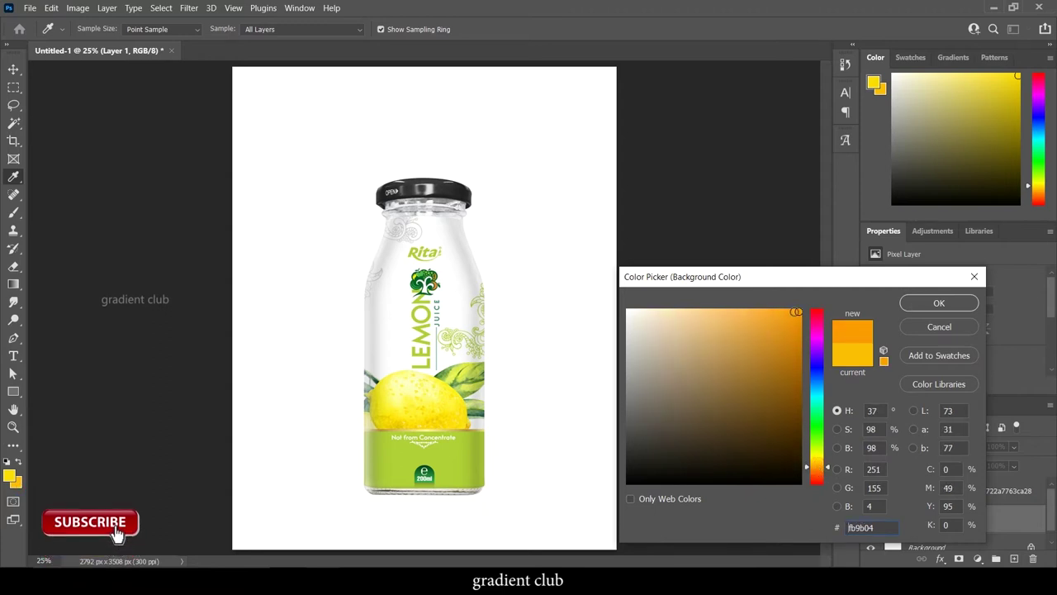
pyautogui.click(909, 308)
pyautogui.press('g')
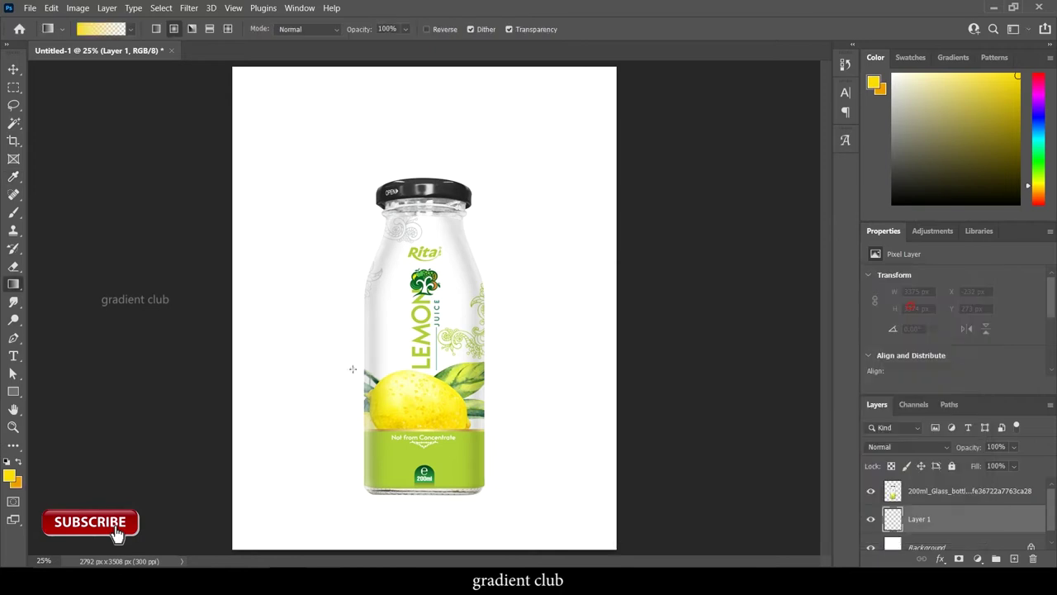
pyautogui.hotkey('ctrl', 'BackSpace')
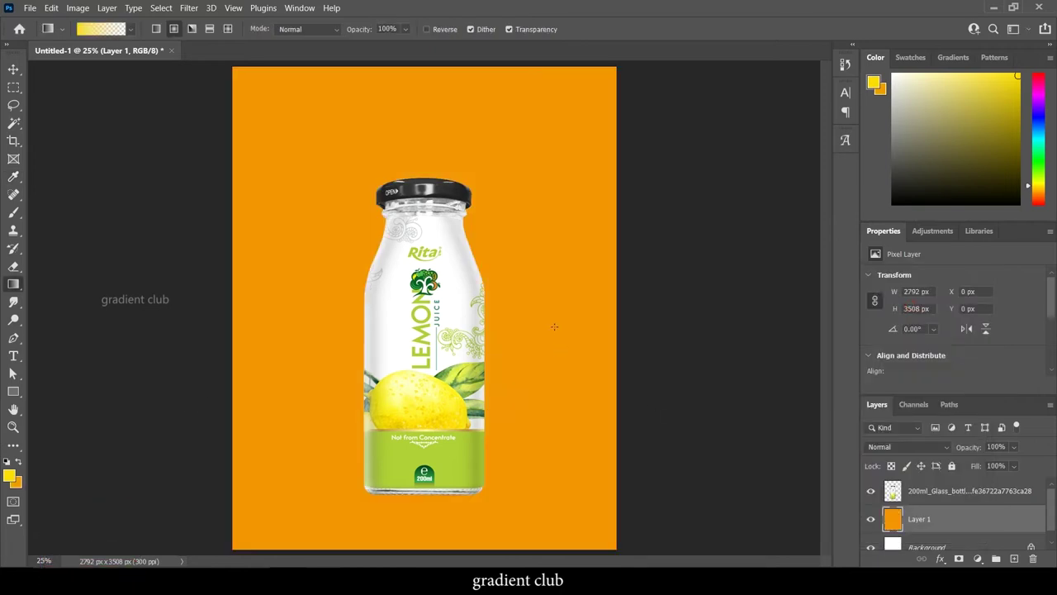
pyautogui.click(10, 71)
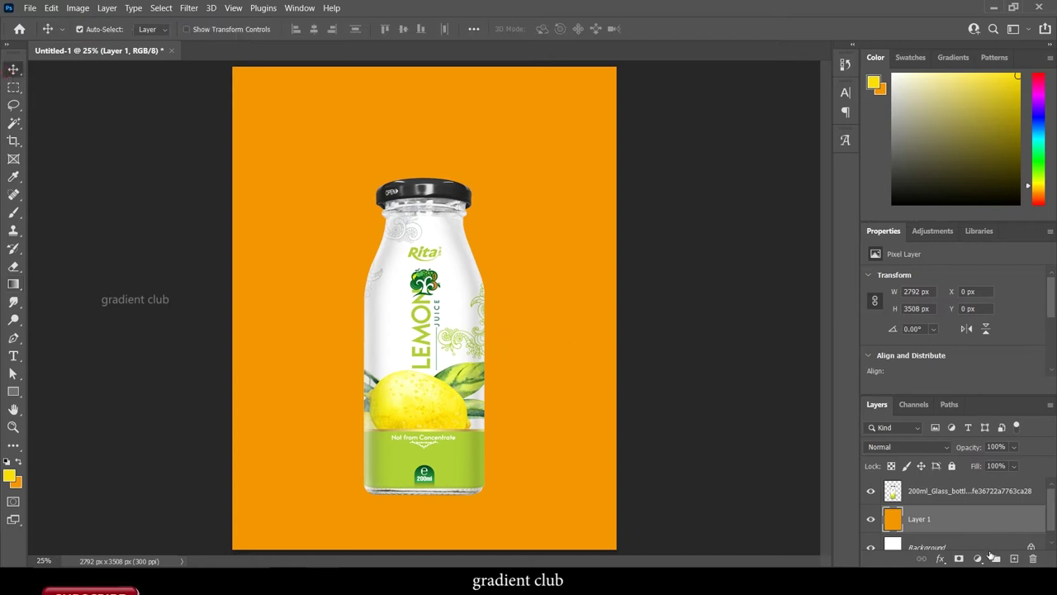
pyautogui.click(1015, 560)
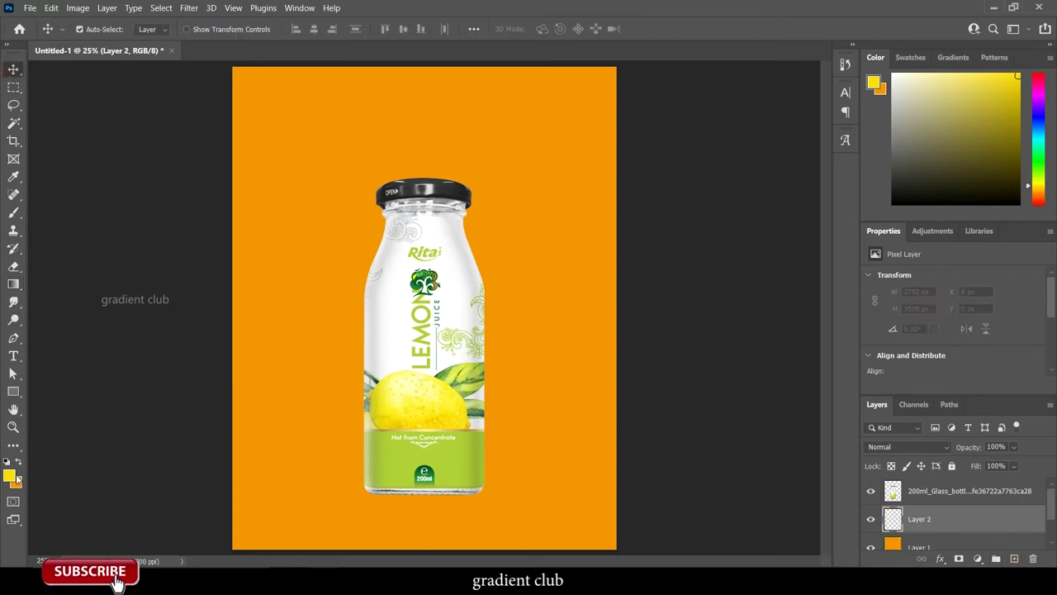
# - Sample a light orange foreground and draw a radial gradient outward from behind the bottle
pyautogui.click(9, 476)
pyautogui.click(309, 294)
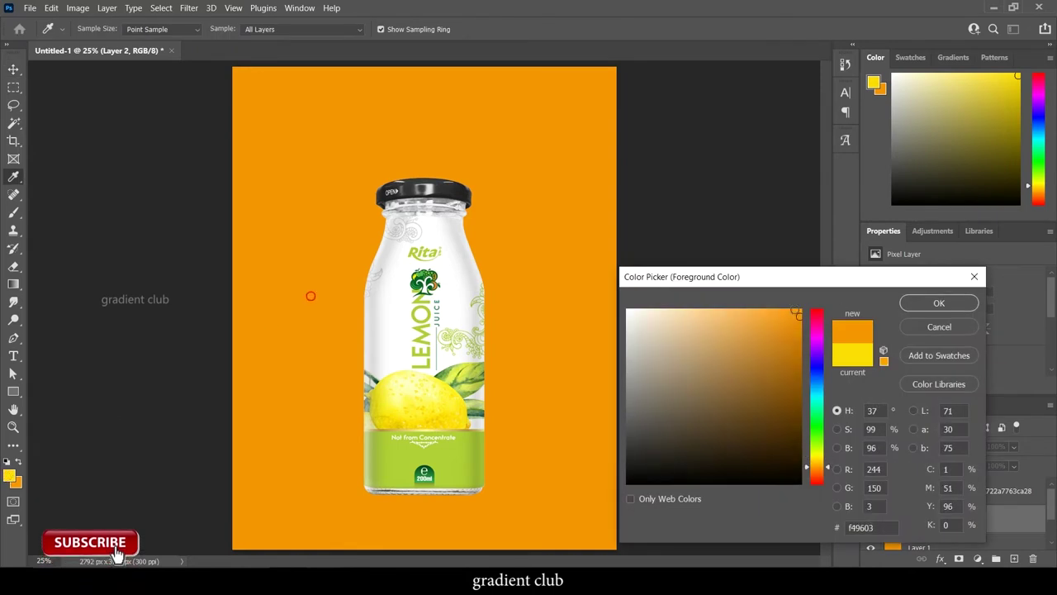
pyautogui.click(767, 309)
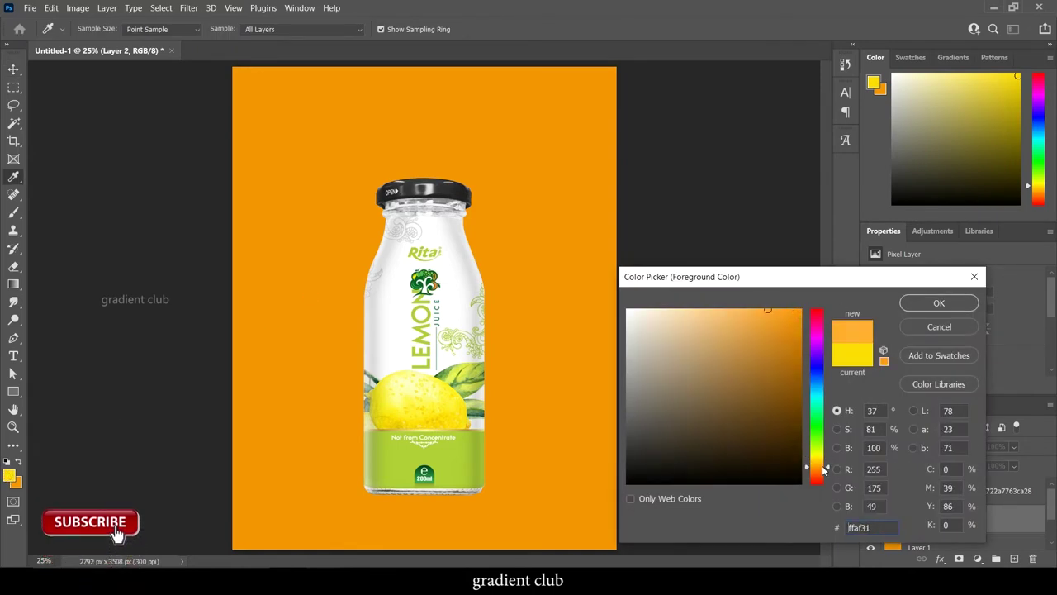
pyautogui.click(939, 303)
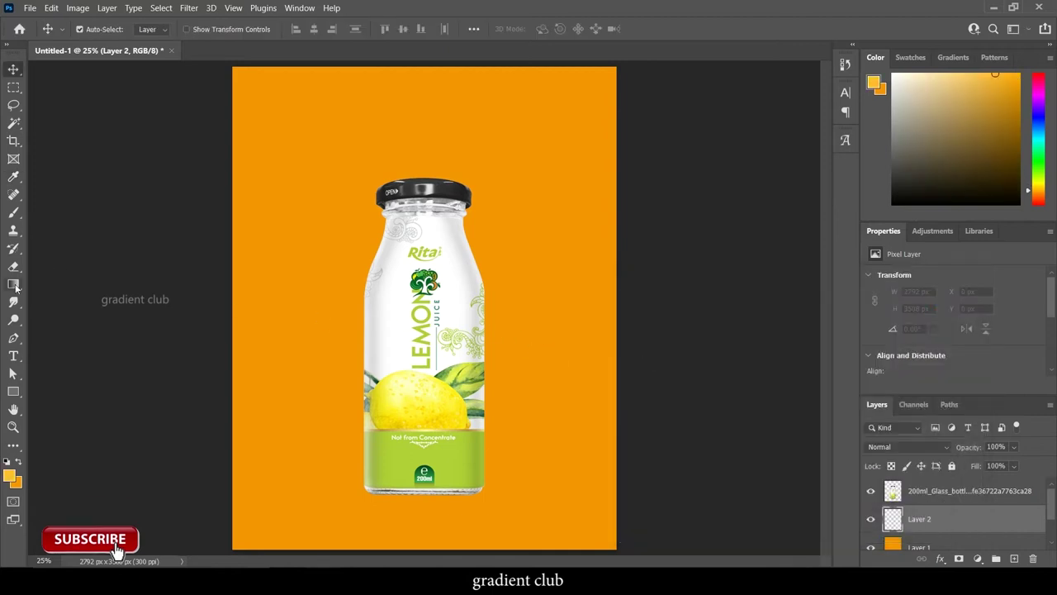
pyautogui.click(13, 283)
pyautogui.moveTo(400, 292); pyautogui.dragTo(539, 373)
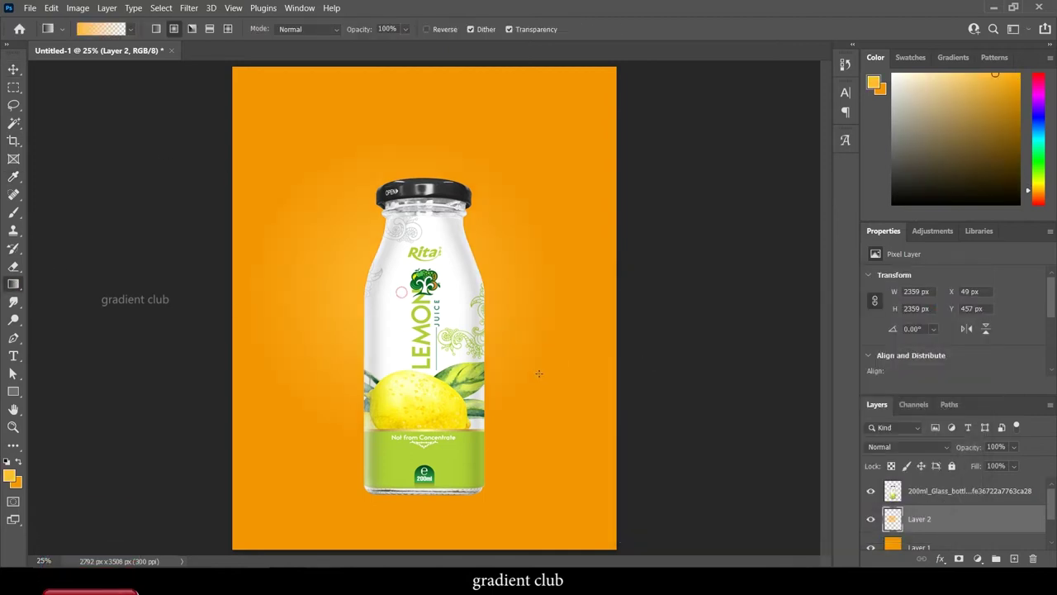
# - Enlarge the glow to about 142%, shift it up-left, and set Hard Mix blending
pyautogui.hotkey('ctrl', 't')
pyautogui.moveTo(567, 453); pyautogui.dragTo(661, 533)
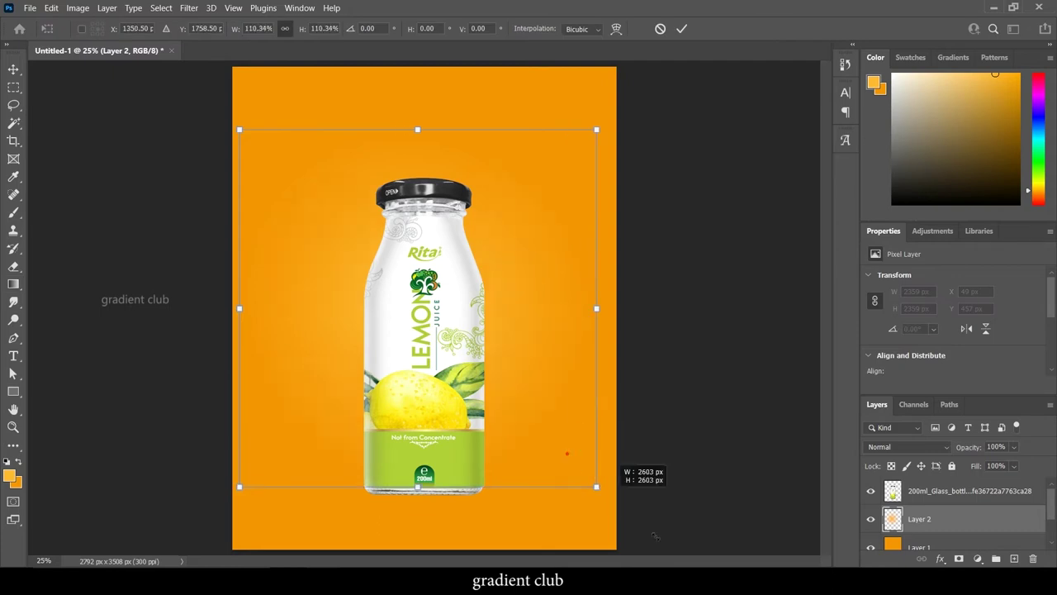
pyautogui.moveTo(589, 451); pyautogui.dragTo(547, 426)
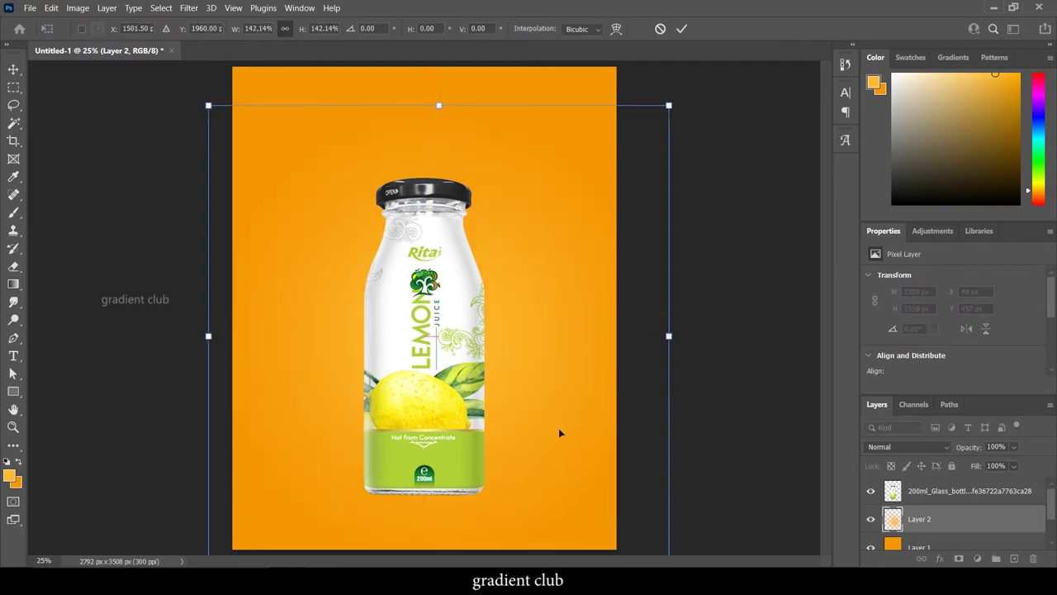
pyautogui.press('Return')
pyautogui.press('g')
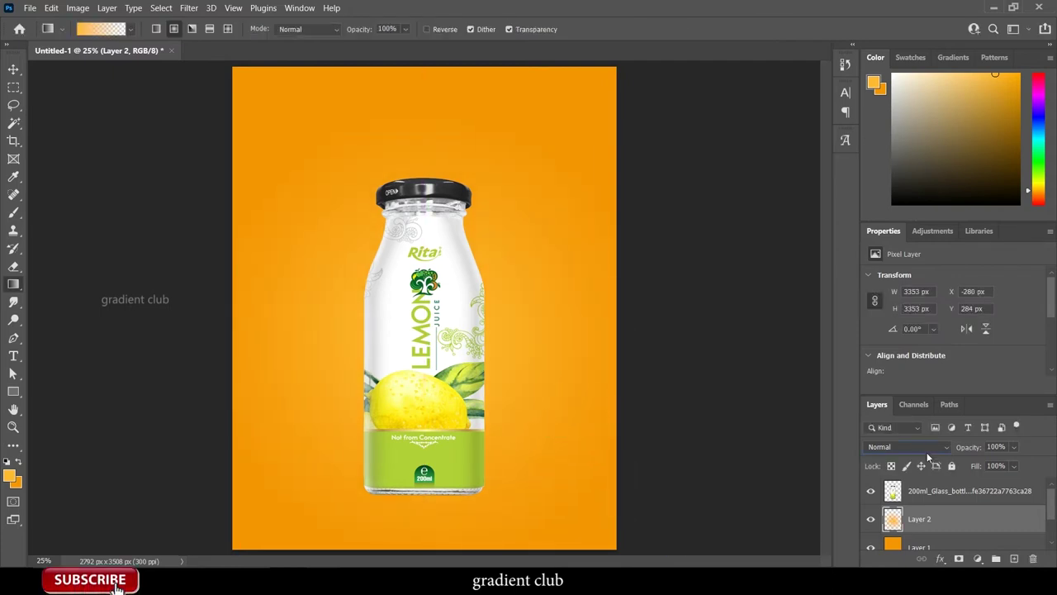
pyautogui.click(909, 447)
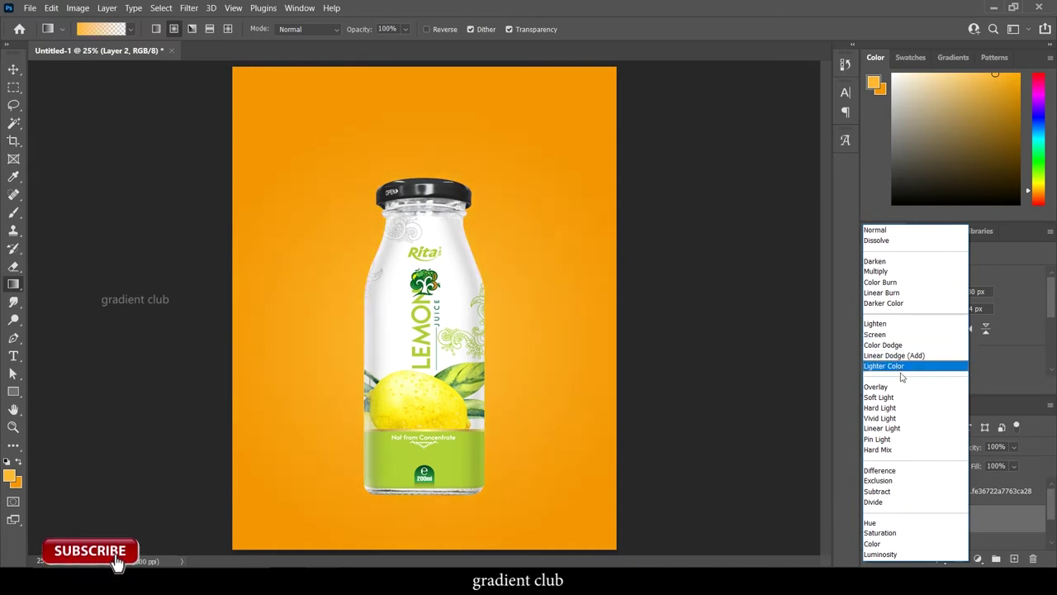
pyautogui.click(912, 453)
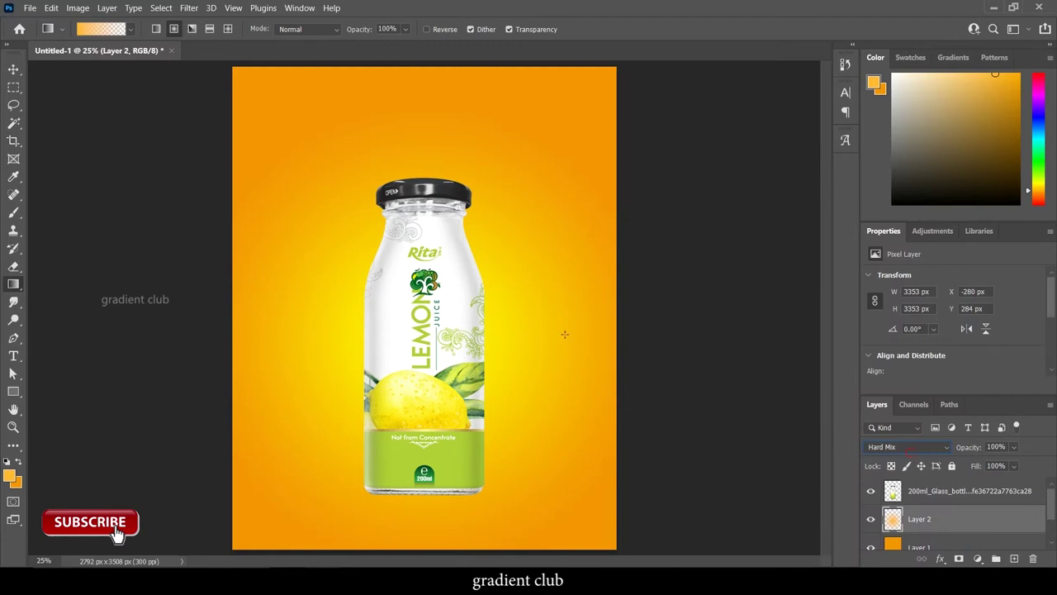
pyautogui.click(14, 70)
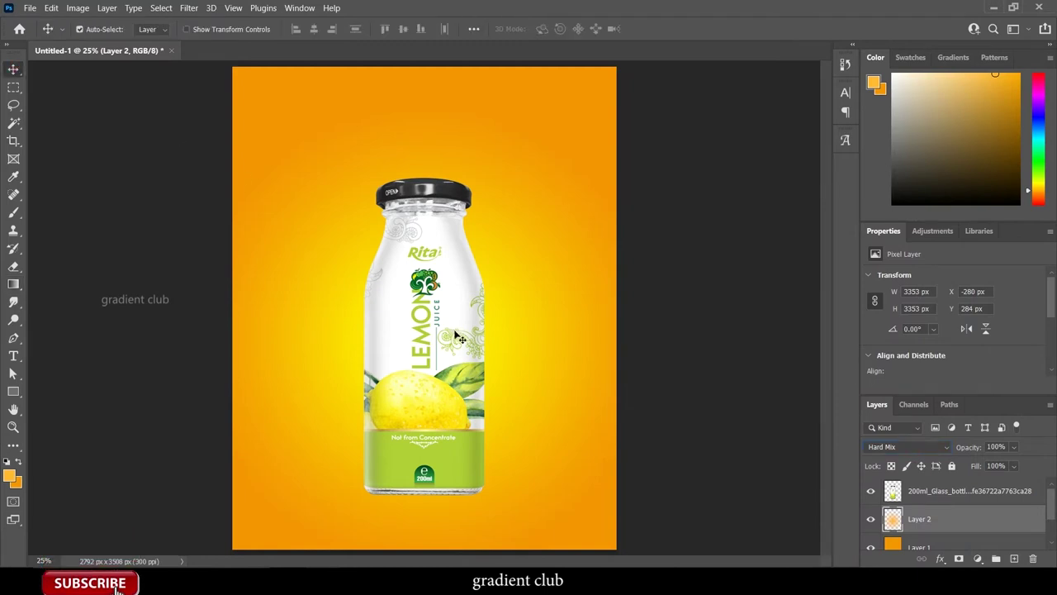
pyautogui.click(36, 8)
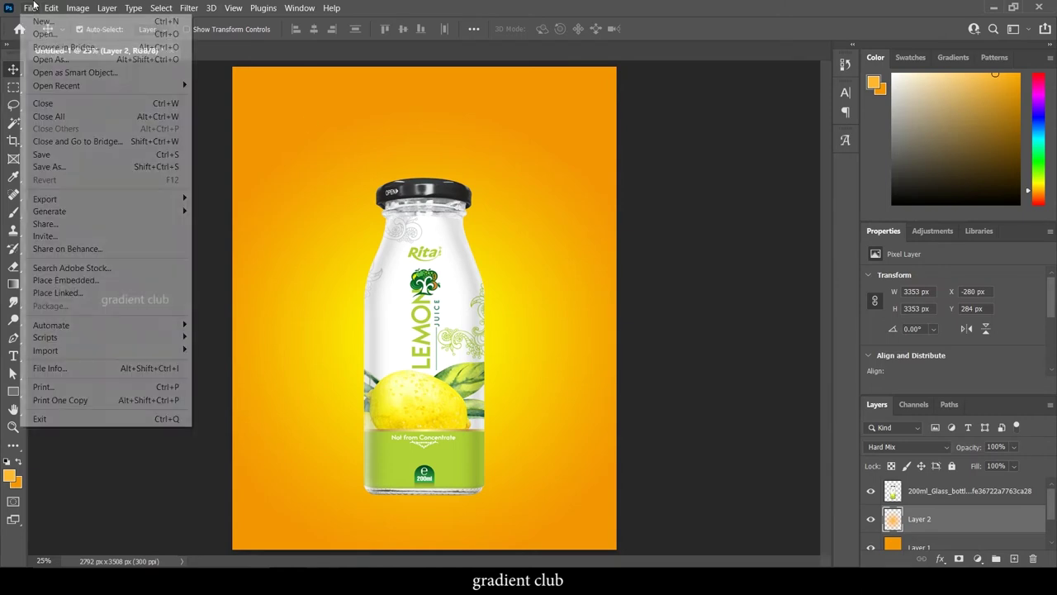
# - Place the water splash PNG as an embedded image in the poster
pyautogui.click(138, 282)
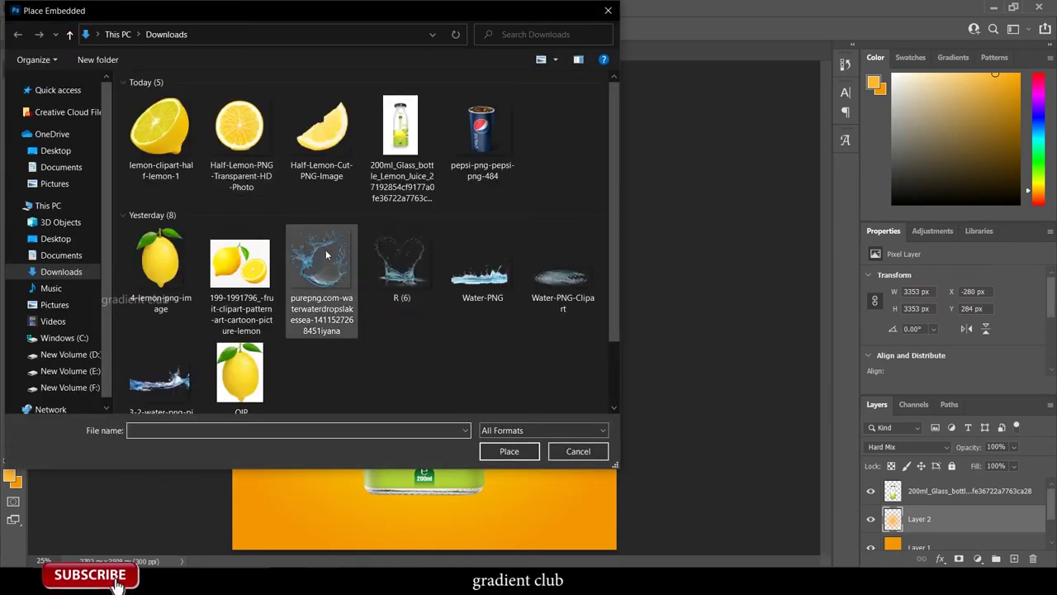
pyautogui.doubleClick(322, 265)
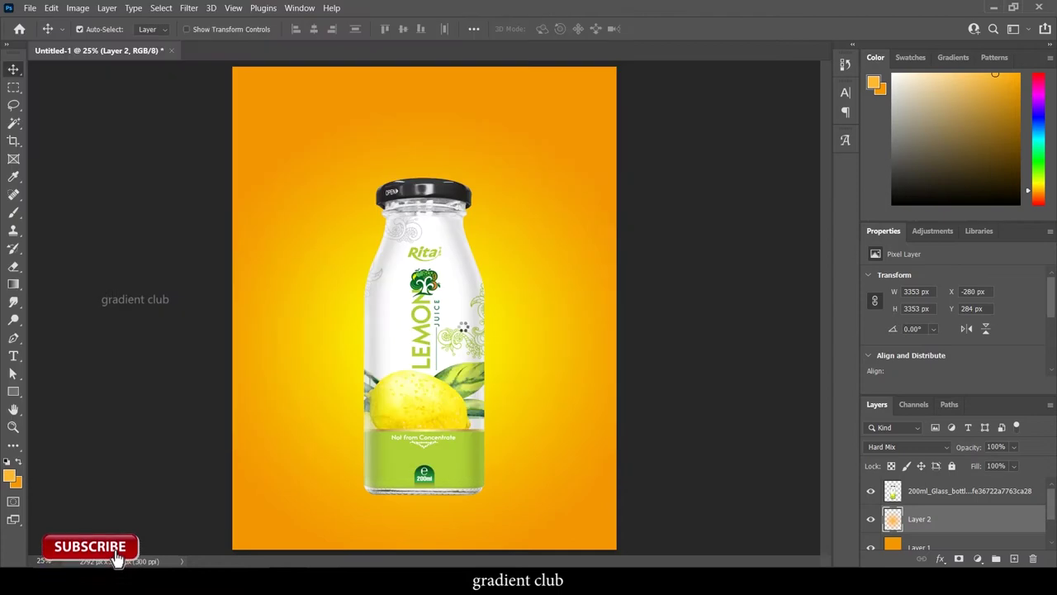
pyautogui.moveTo(526, 331)
pyautogui.mouseDown()
pyautogui.moveTo(525, 346)
pyautogui.moveTo(525, 331)
pyautogui.mouseUp()
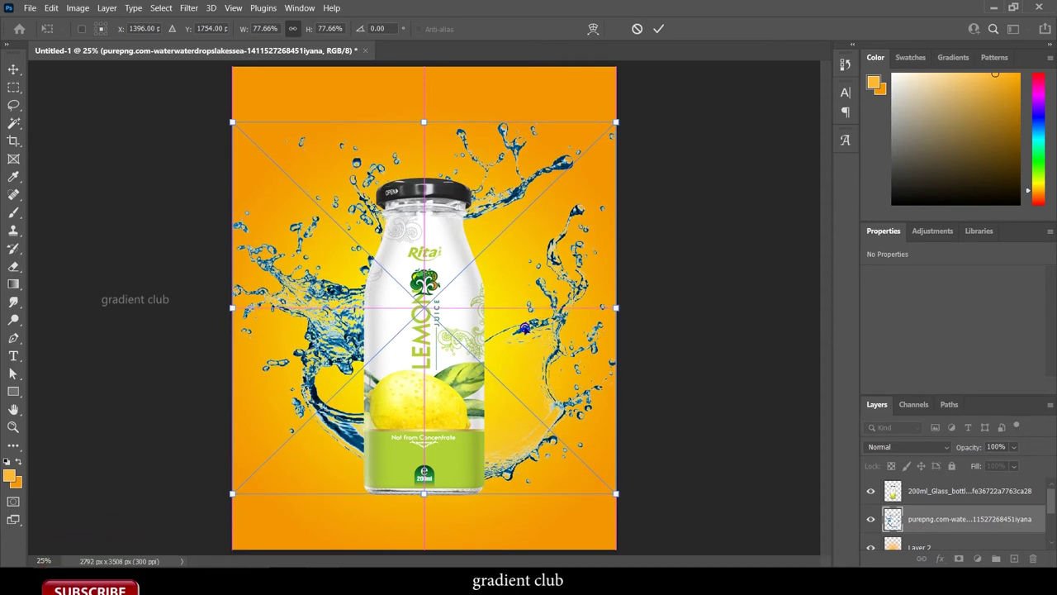
pyautogui.press('Return')
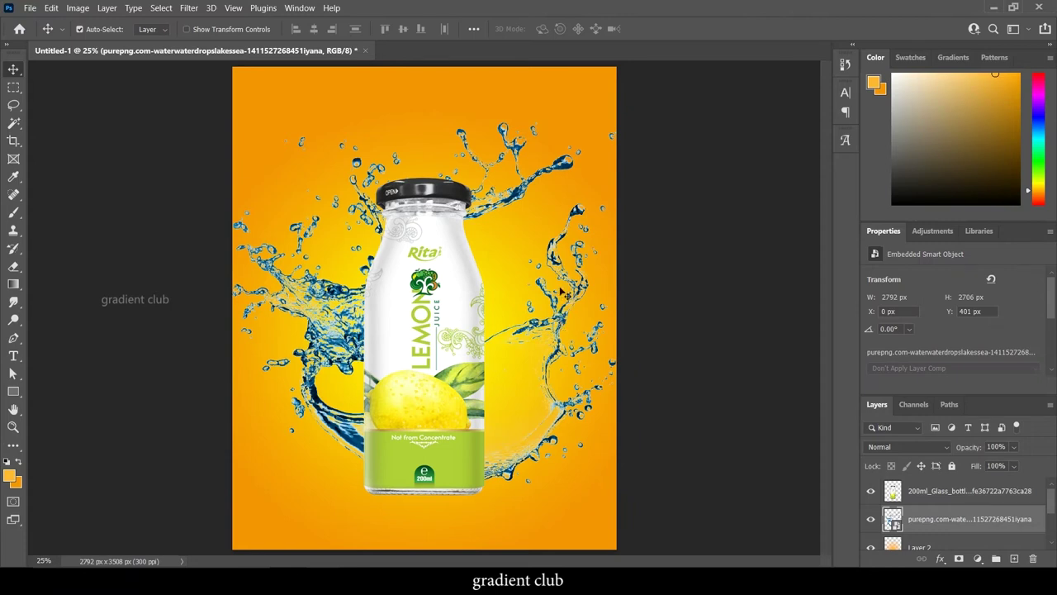
# - Scale the splash to about 64% and centre it around the bottle
pyautogui.hotkey('ctrl', 't')
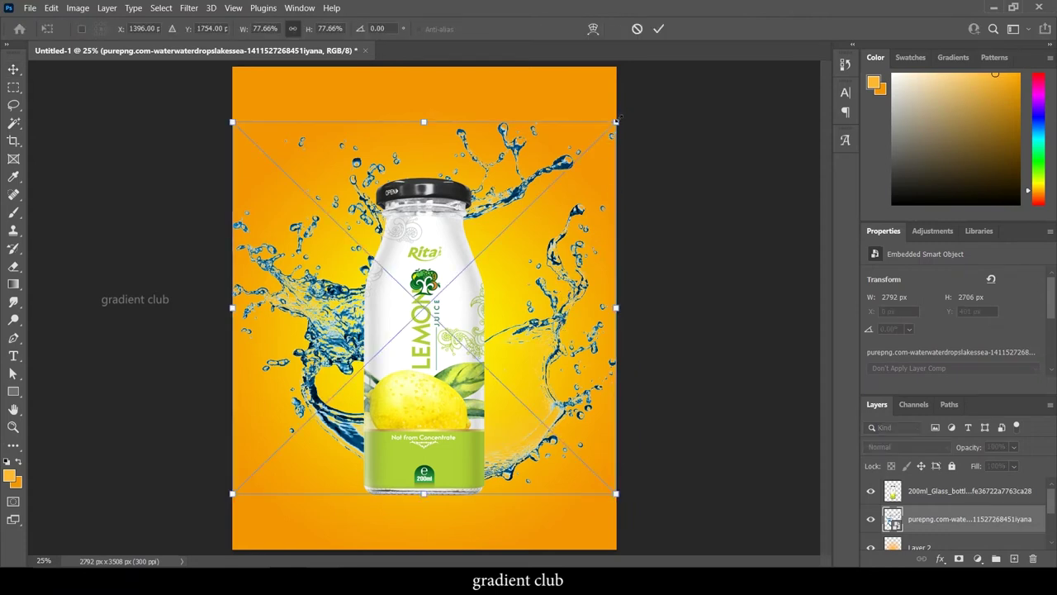
pyautogui.moveTo(615, 122); pyautogui.dragTo(592, 146)
pyautogui.moveTo(500, 327); pyautogui.dragTo(500, 331)
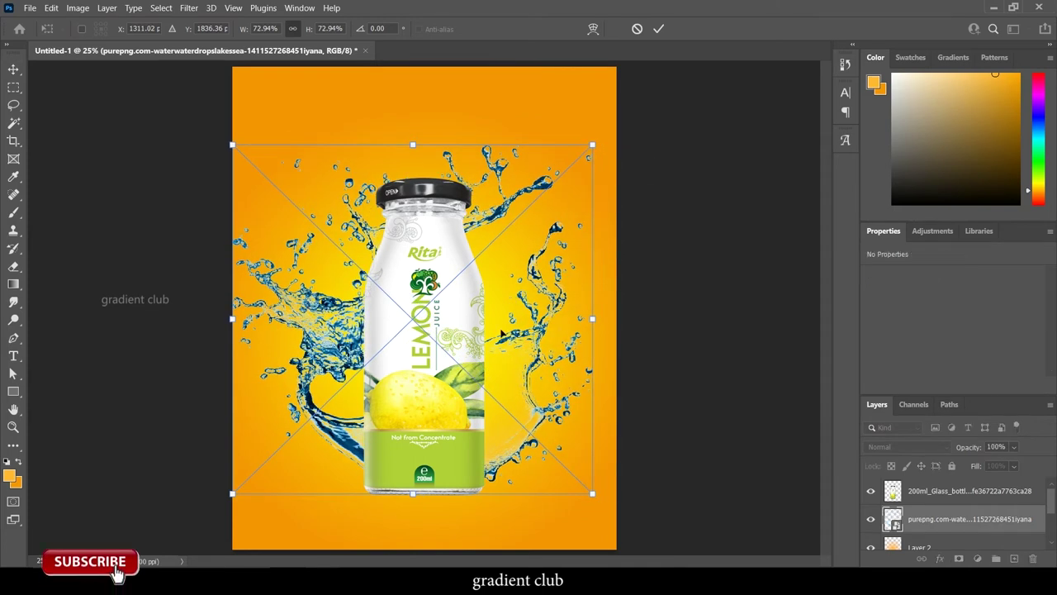
pyautogui.moveTo(501, 330); pyautogui.dragTo(513, 328)
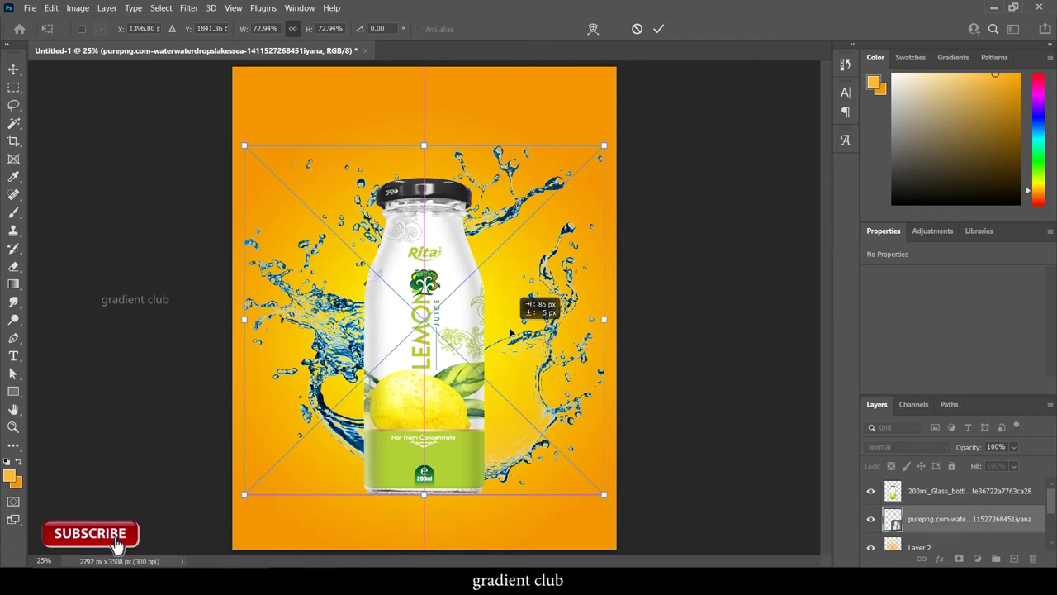
pyautogui.moveTo(604, 145); pyautogui.dragTo(559, 189)
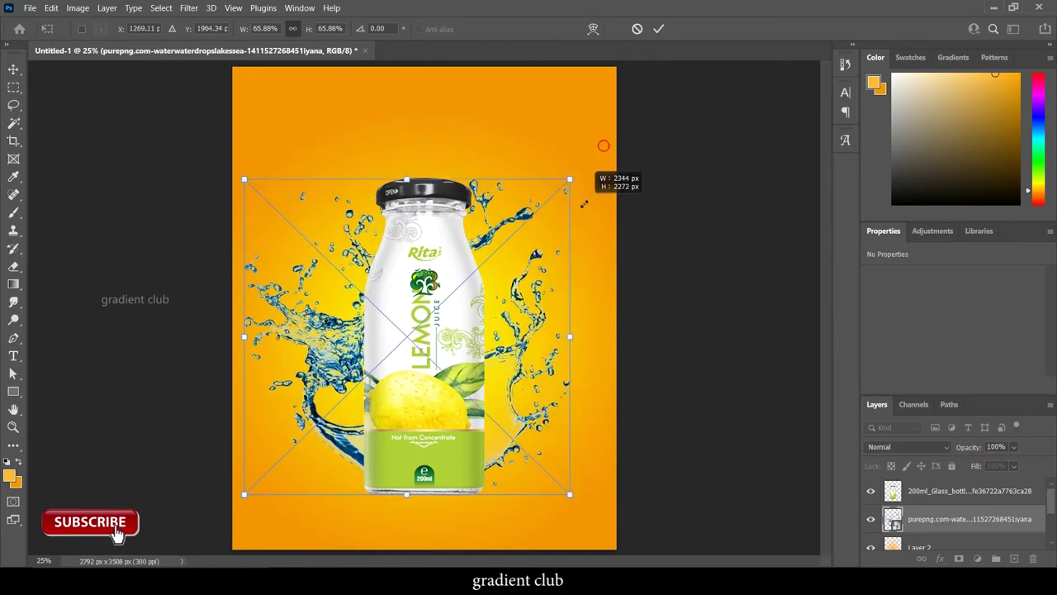
pyautogui.moveTo(533, 276); pyautogui.dragTo(547, 271)
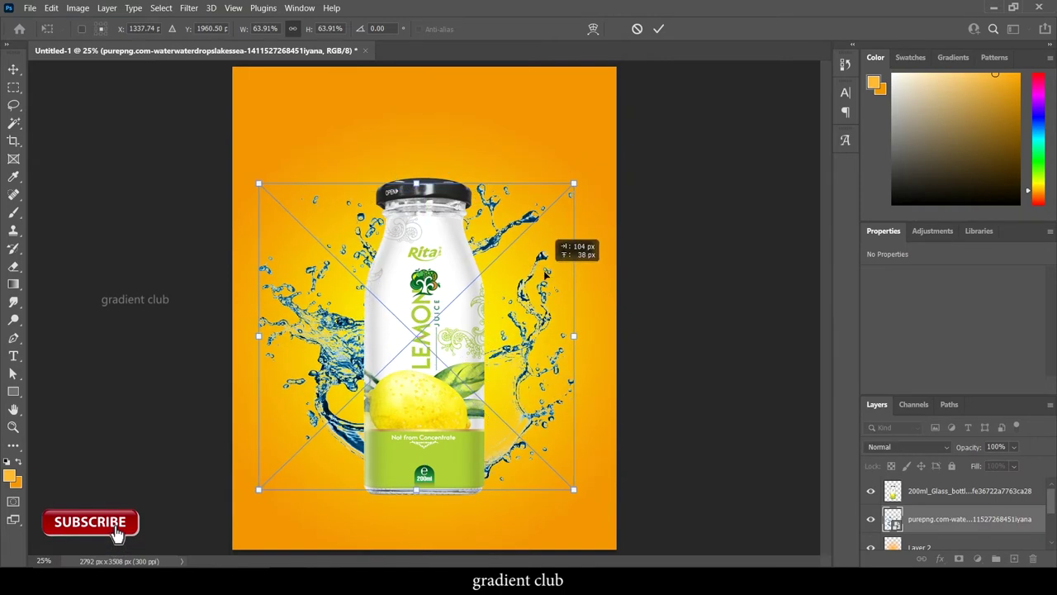
pyautogui.moveTo(547, 271)
pyautogui.mouseDown()
pyautogui.moveTo(545, 220)
pyautogui.moveTo(550, 243)
pyautogui.mouseUp()
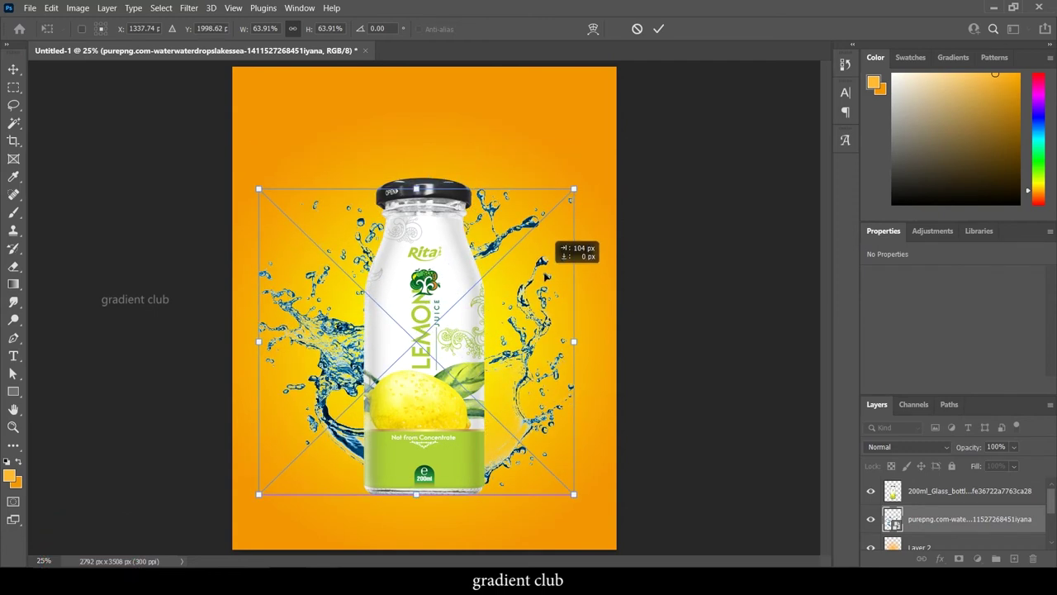
pyautogui.moveTo(549, 276); pyautogui.dragTo(546, 282)
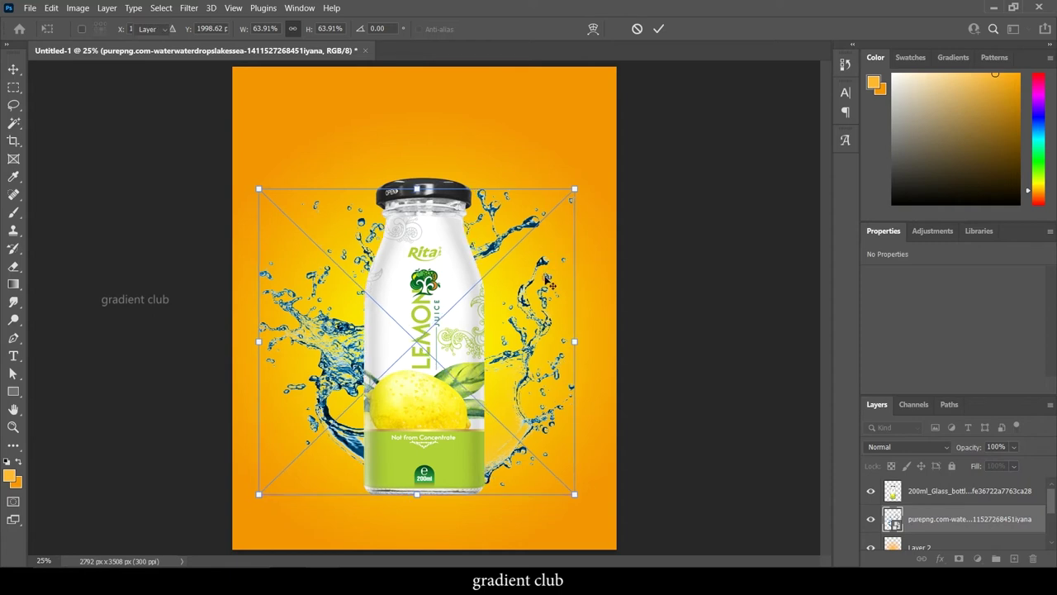
pyautogui.press('Return')
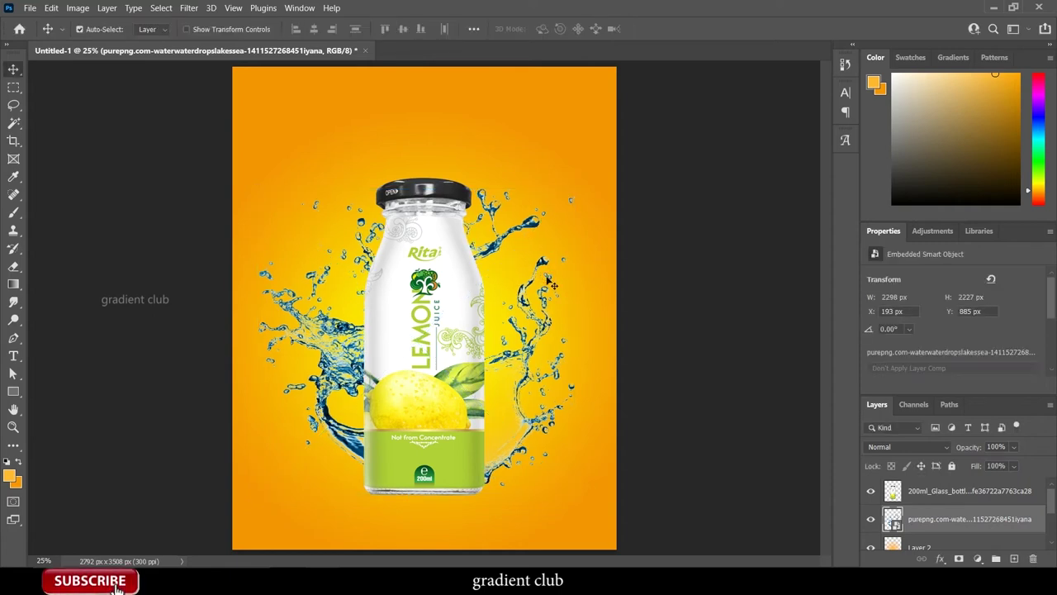
# - Rasterize the water splash layer, leaving Levels unchanged
pyautogui.rightClick(947, 518)
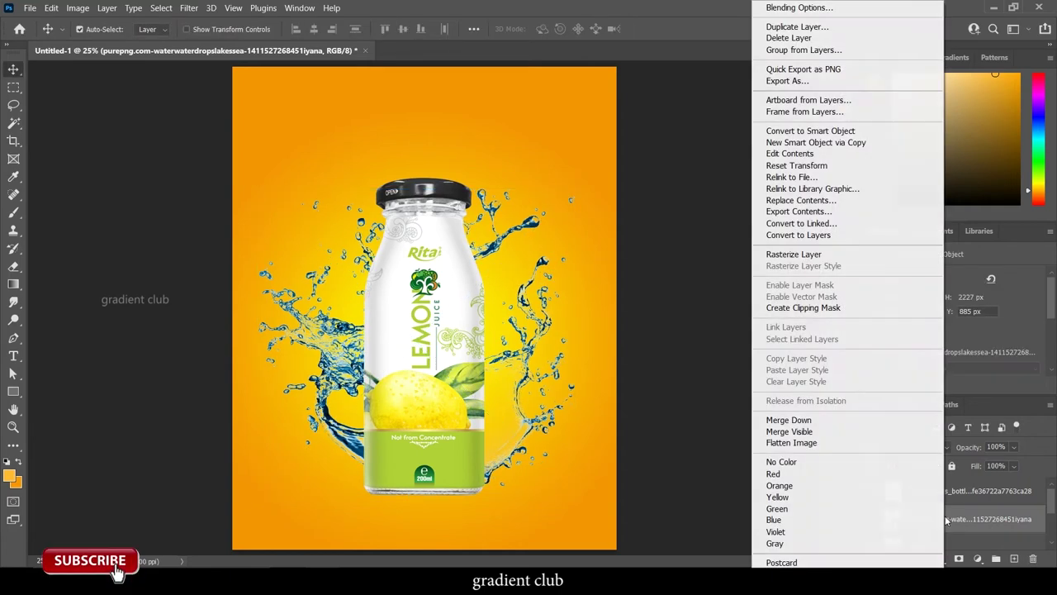
pyautogui.click(793, 254)
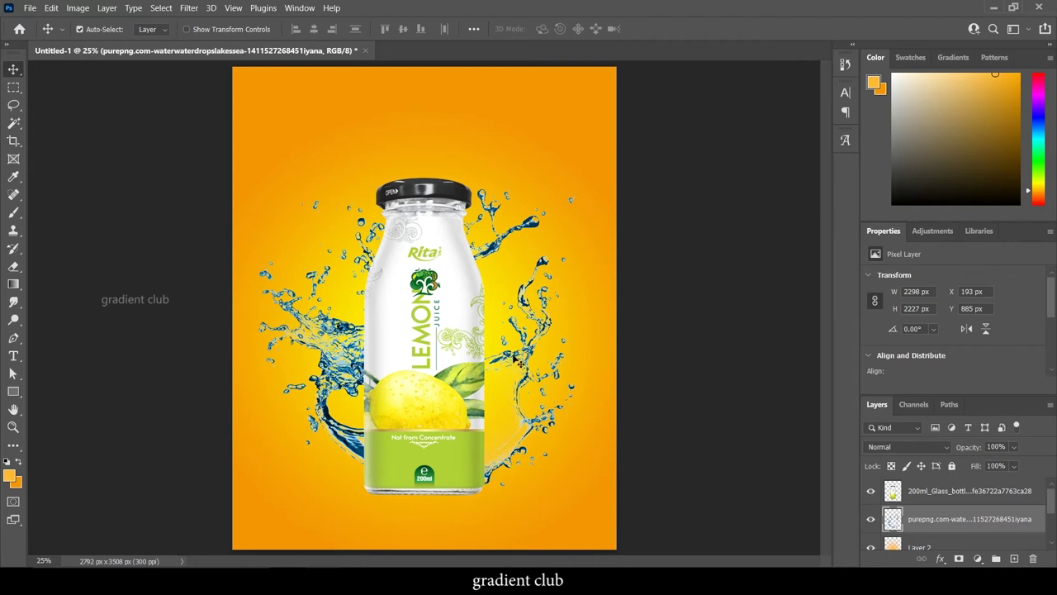
pyautogui.hotkey('ctrl', 'l')
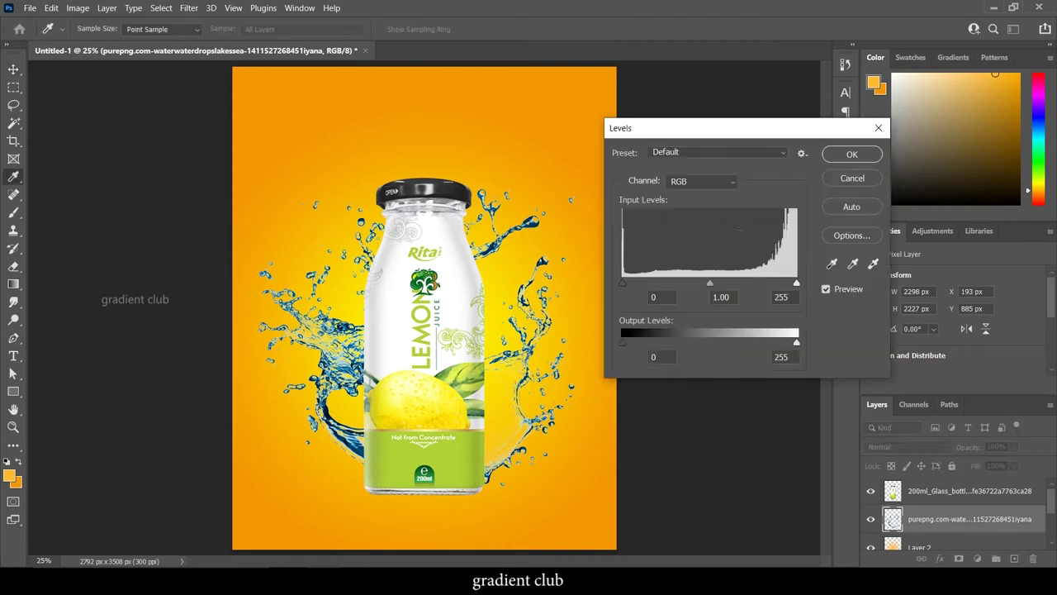
pyautogui.click(862, 180)
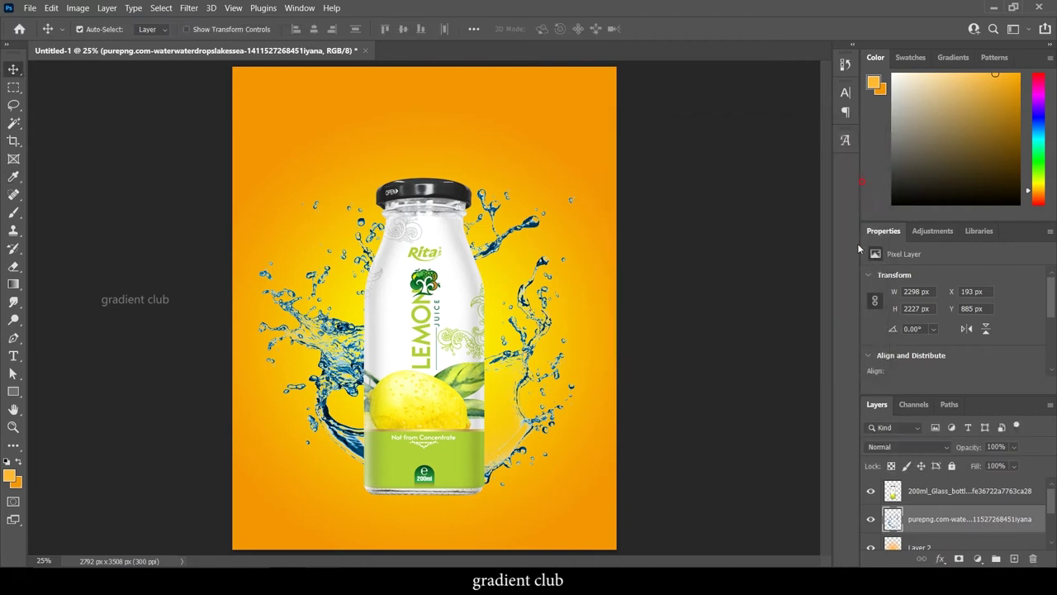
# - Recolour the splash golden with Hue/Saturation (Hue −152, slight saturation boost), then duplicate the layer
pyautogui.click(76, 9)
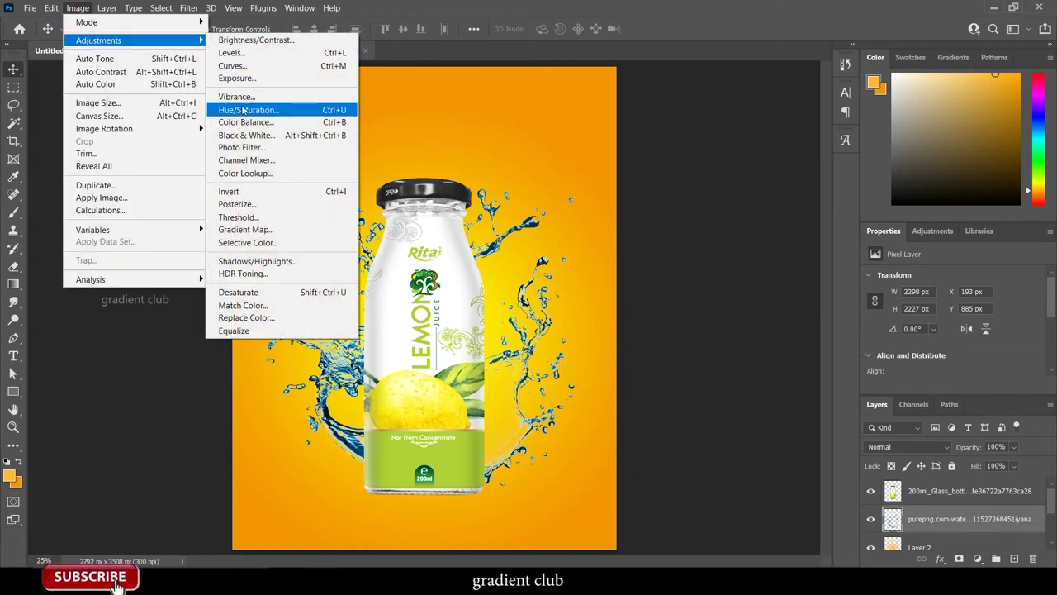
pyautogui.click(239, 109)
pyautogui.moveTo(699, 248); pyautogui.dragTo(644, 255)
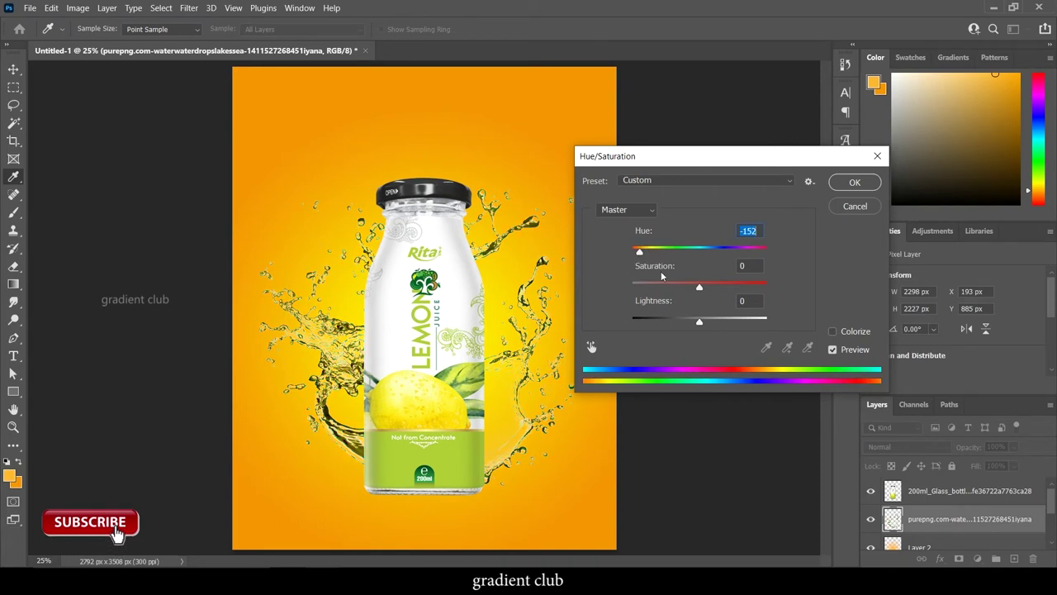
pyautogui.moveTo(708, 289); pyautogui.dragTo(720, 291)
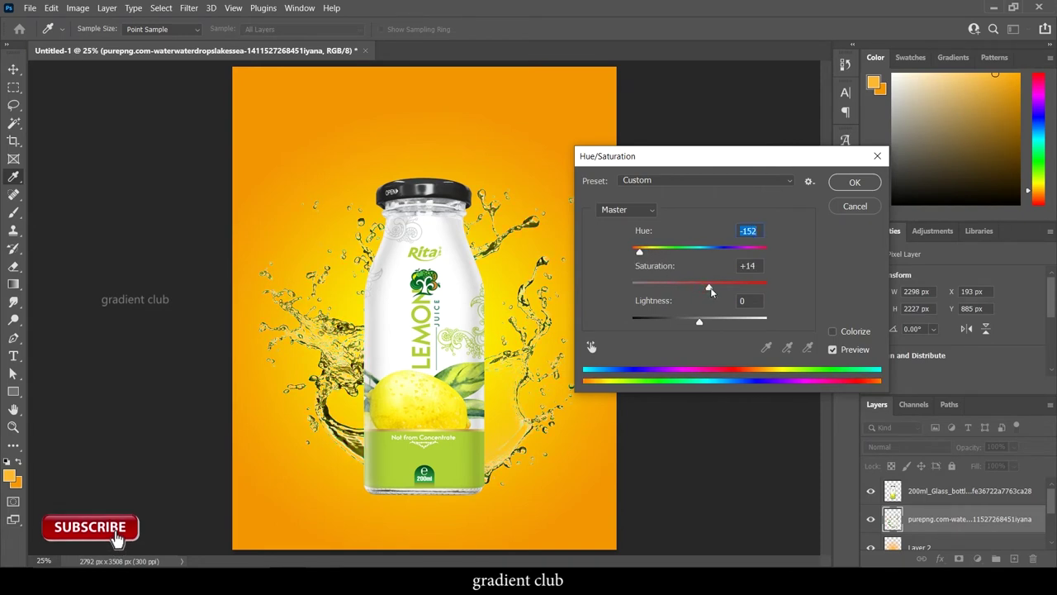
pyautogui.moveTo(719, 289); pyautogui.dragTo(710, 290)
pyautogui.click(851, 183)
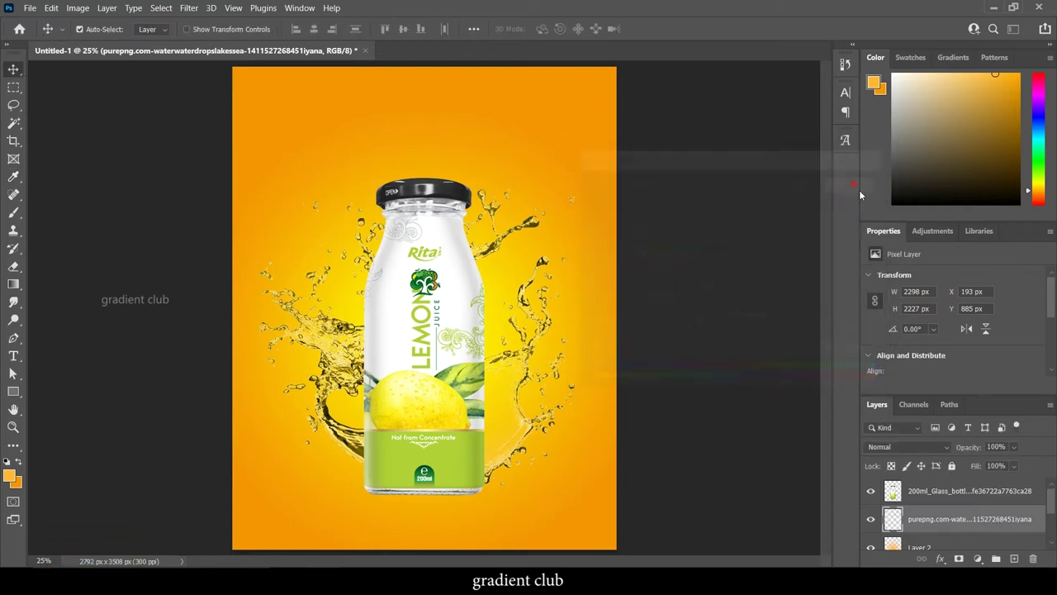
pyautogui.moveTo(1007, 519); pyautogui.dragTo(1015, 559)
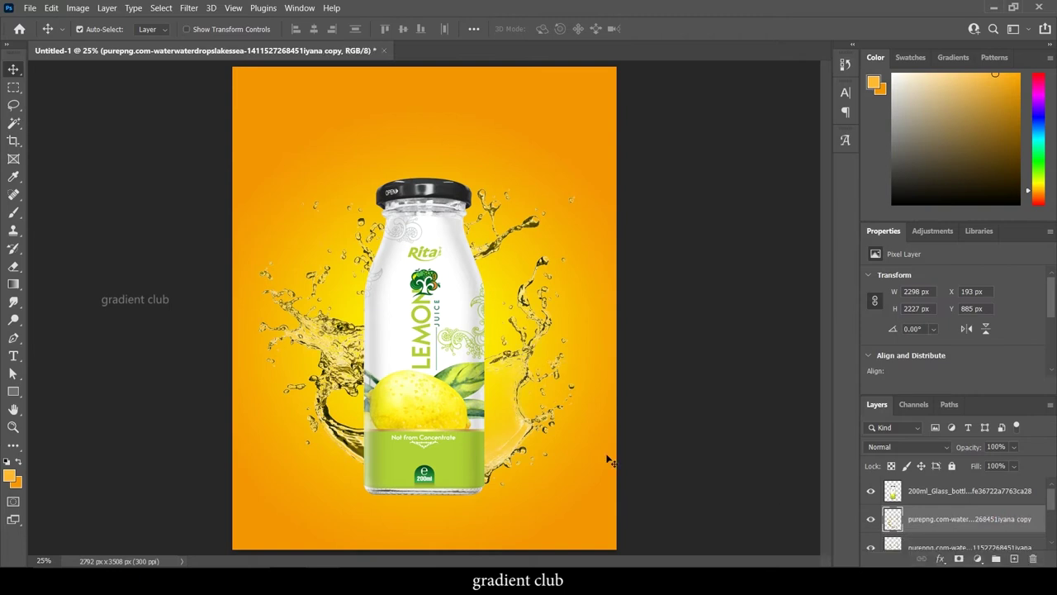
# - Move the splash copy above the bottle layer, zoom in, and pick the Eraser
pyautogui.hotkey('ctrl', ']')
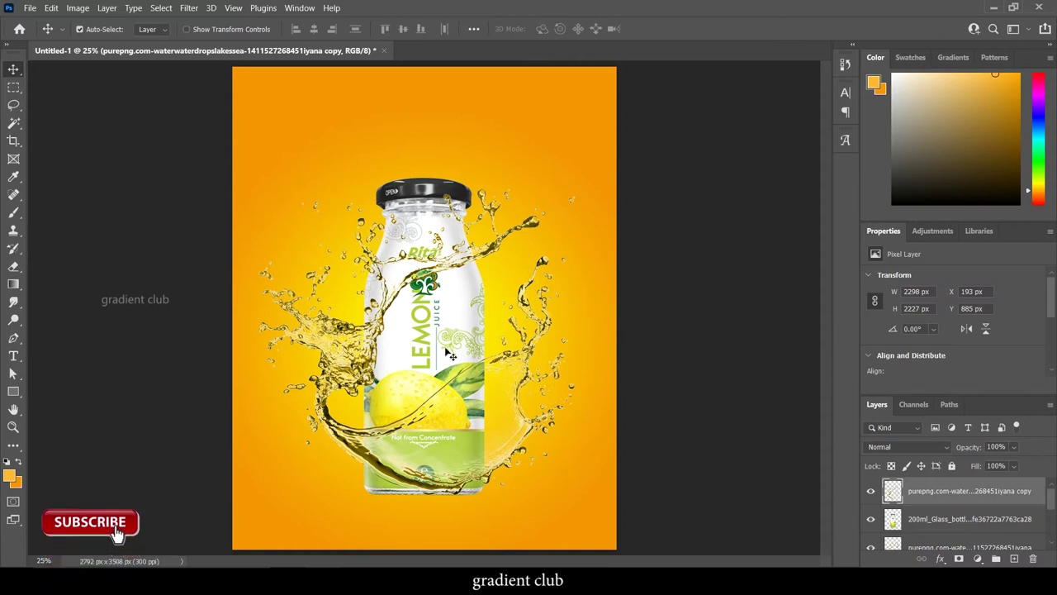
pyautogui.hotkey('ctrl', '+')
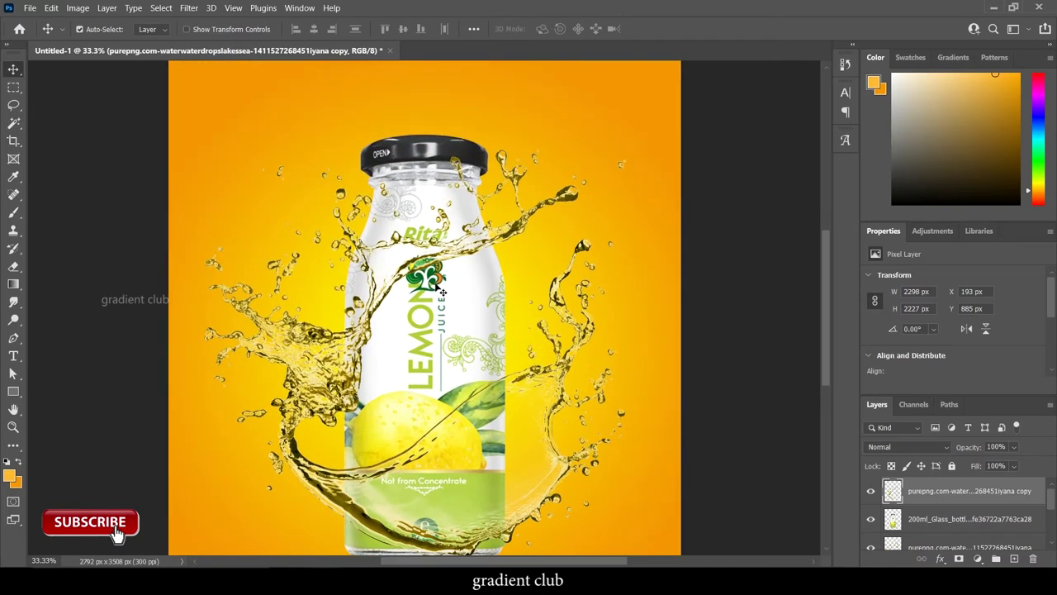
pyautogui.click(957, 507)
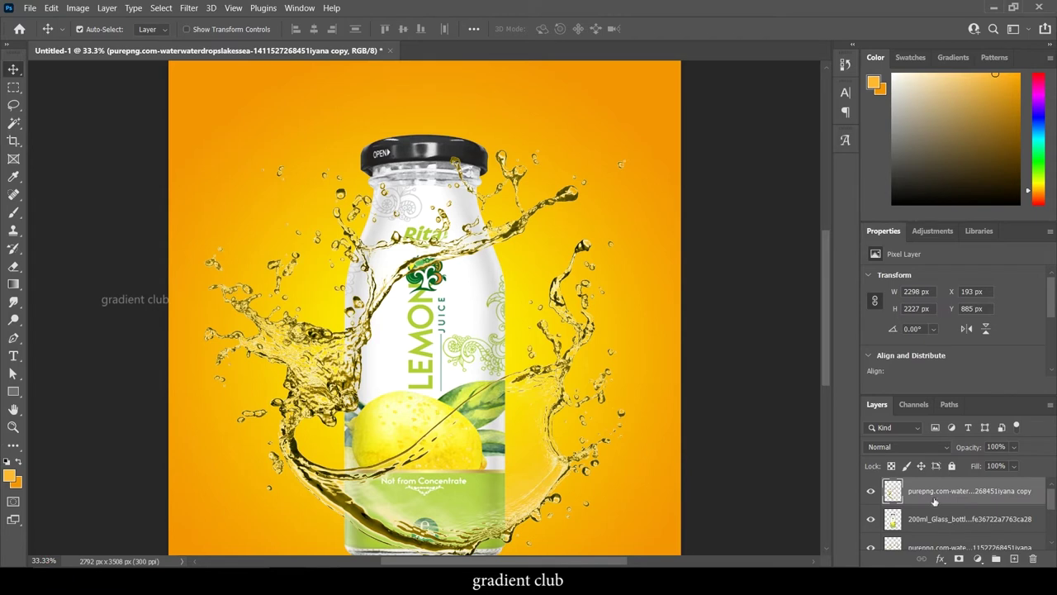
pyautogui.click(15, 266)
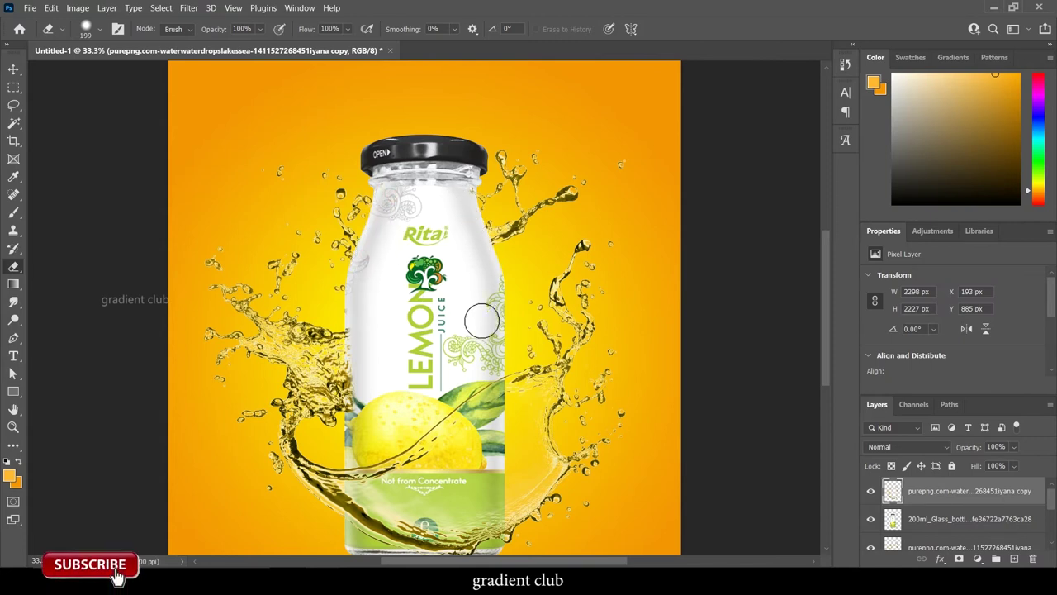
# - Set the eraser size and hardness and erase the splash off the bottle's left edge
pyautogui.hotkey('ctrl', '+')
pyautogui.moveTo(363, 370)
pyautogui.mouseDown()
pyautogui.moveTo(425, 283)
pyautogui.moveTo(439, 295)
pyautogui.mouseUp()
pyautogui.hotkey('ctrl', '+')
pyautogui.rightClick(397, 319)
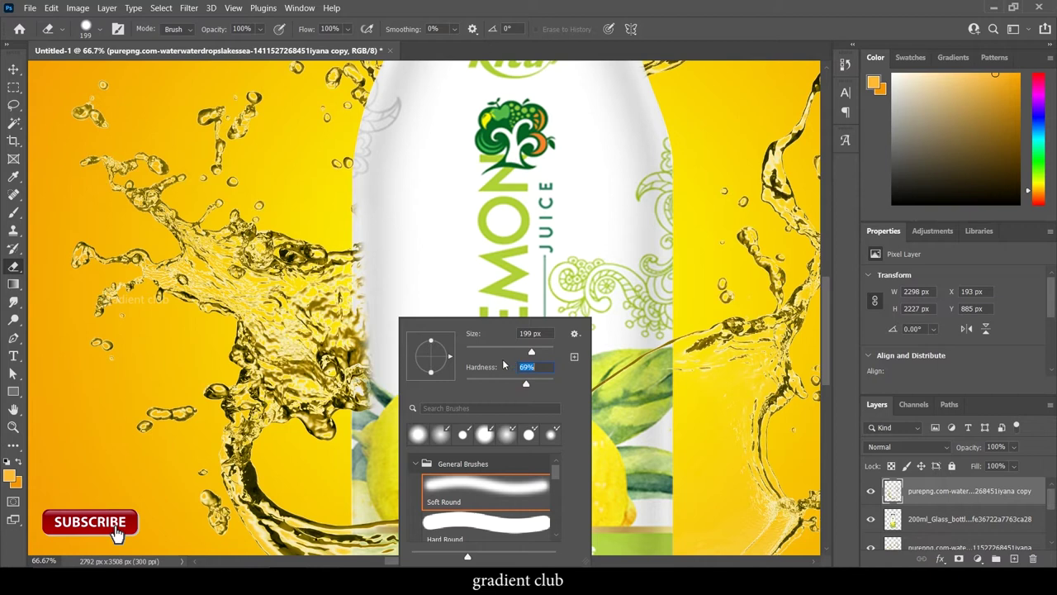
pyautogui.press('Return')
pyautogui.moveTo(371, 255)
pyautogui.mouseDown()
pyautogui.moveTo(368, 244)
pyautogui.moveTo(370, 415)
pyautogui.mouseUp()
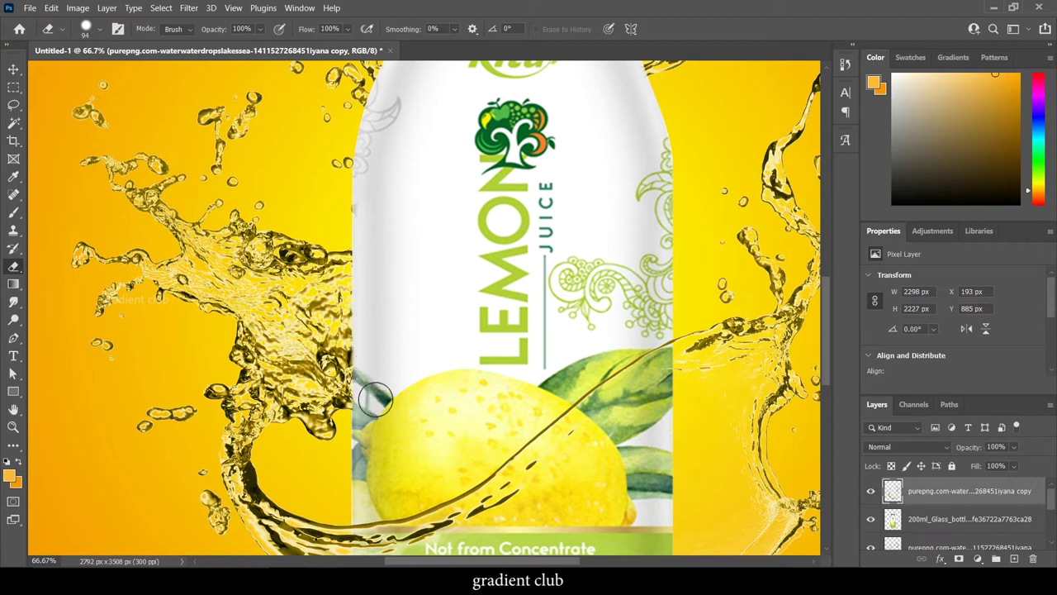
# - Zoom back out to the whole poster and select the glass bottle layer
pyautogui.hotkey('ctrl', '-')
pyautogui.hotkey('ctrl', '-')
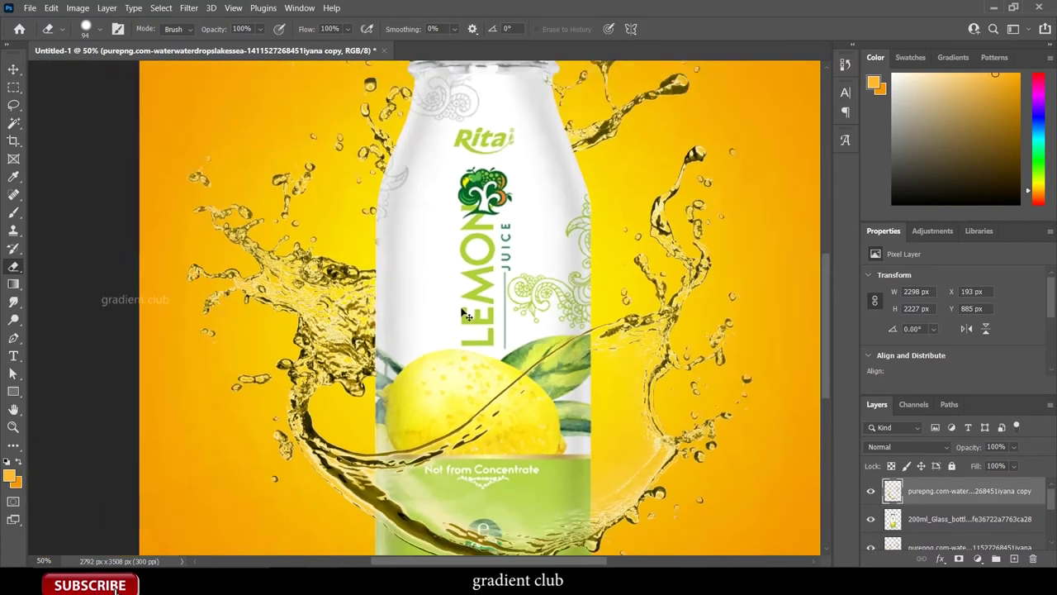
pyautogui.hotkey('ctrl', '-')
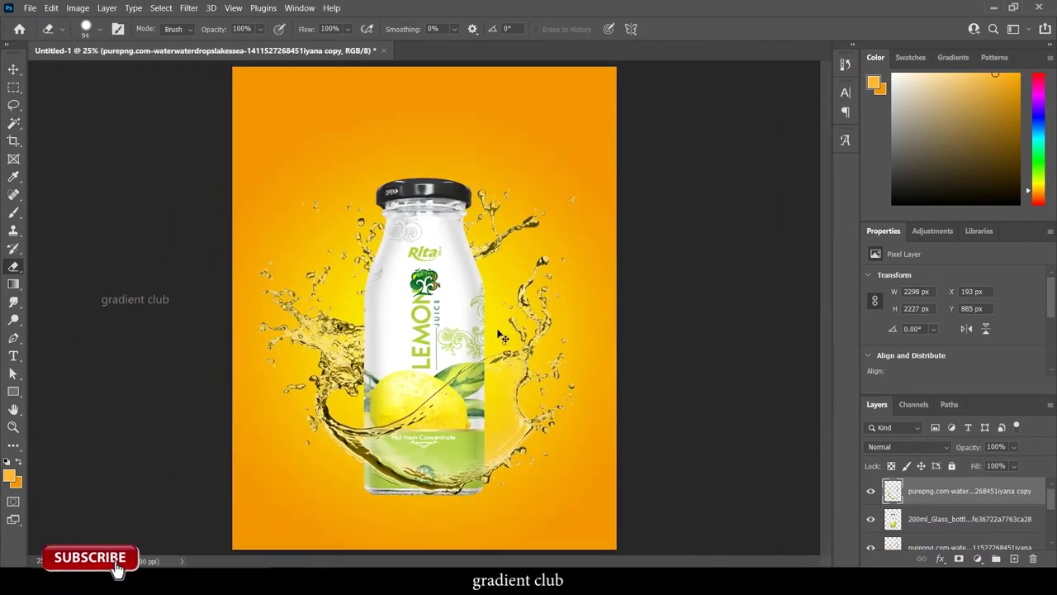
pyautogui.hotkey('ctrl', '+')
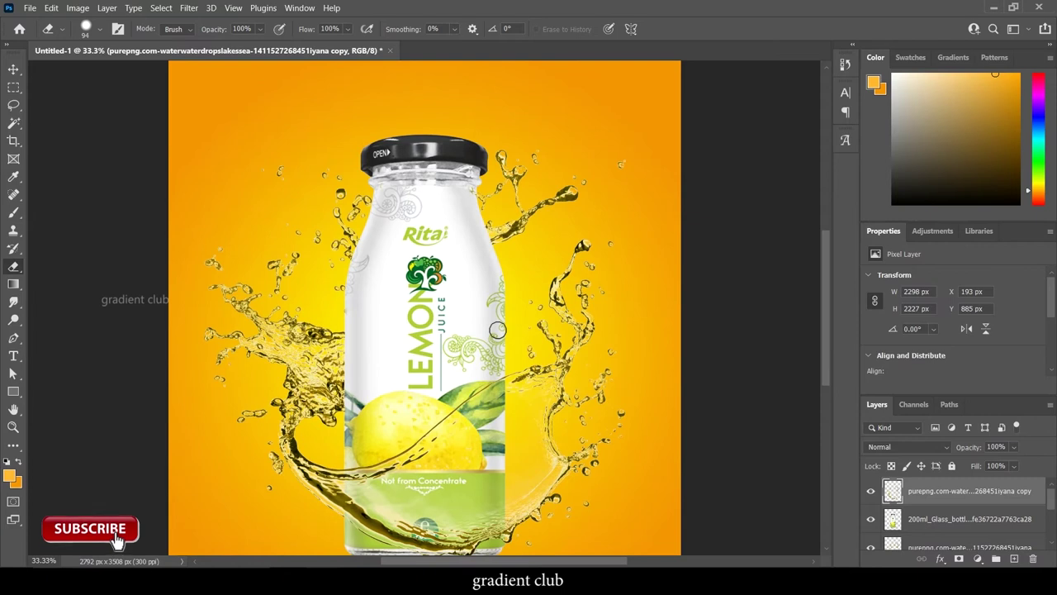
pyautogui.hotkey('ctrl', '-')
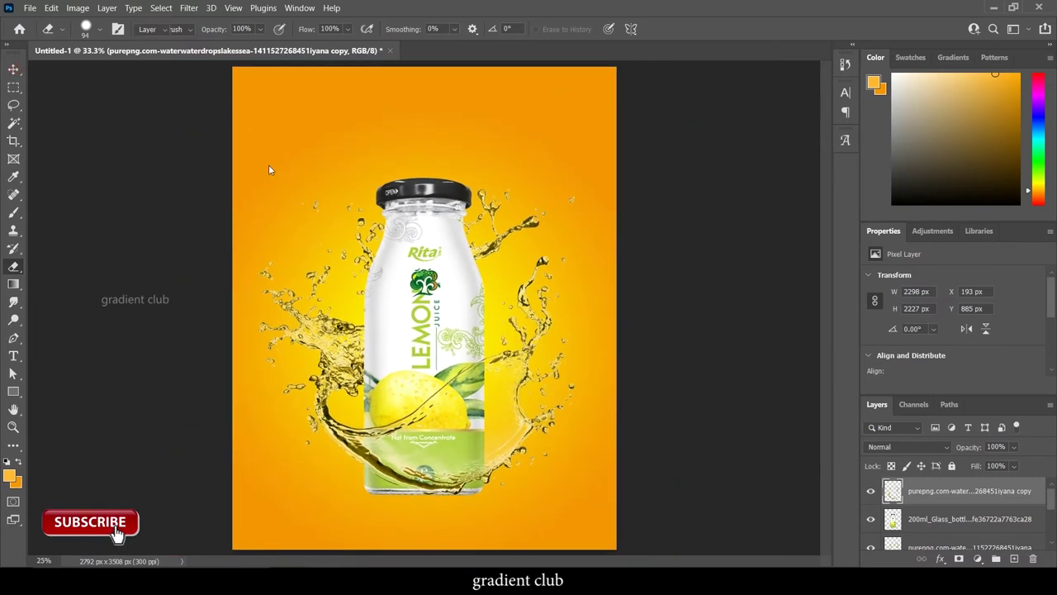
pyautogui.press('v')
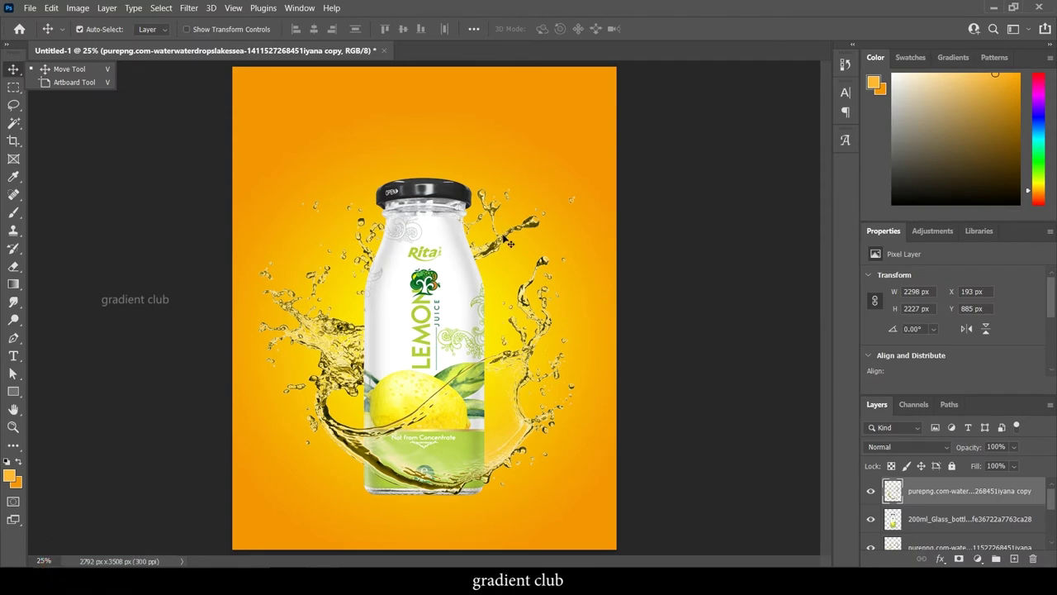
pyautogui.click(399, 310)
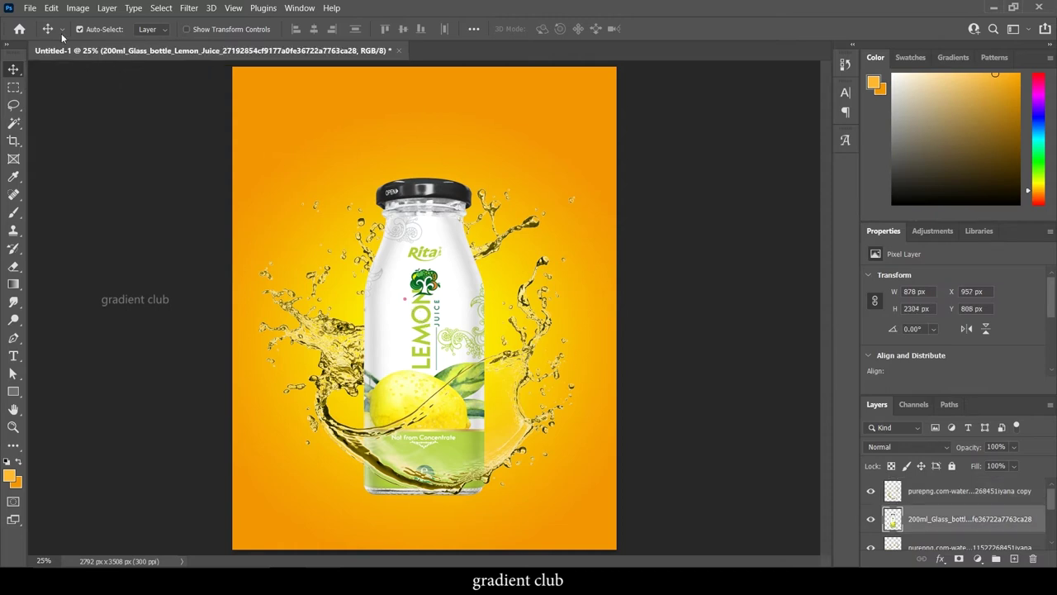
pyautogui.click(29, 8)
# - Place the Half-Lemon PNG as an embedded image above the splash
pyautogui.click(104, 280)
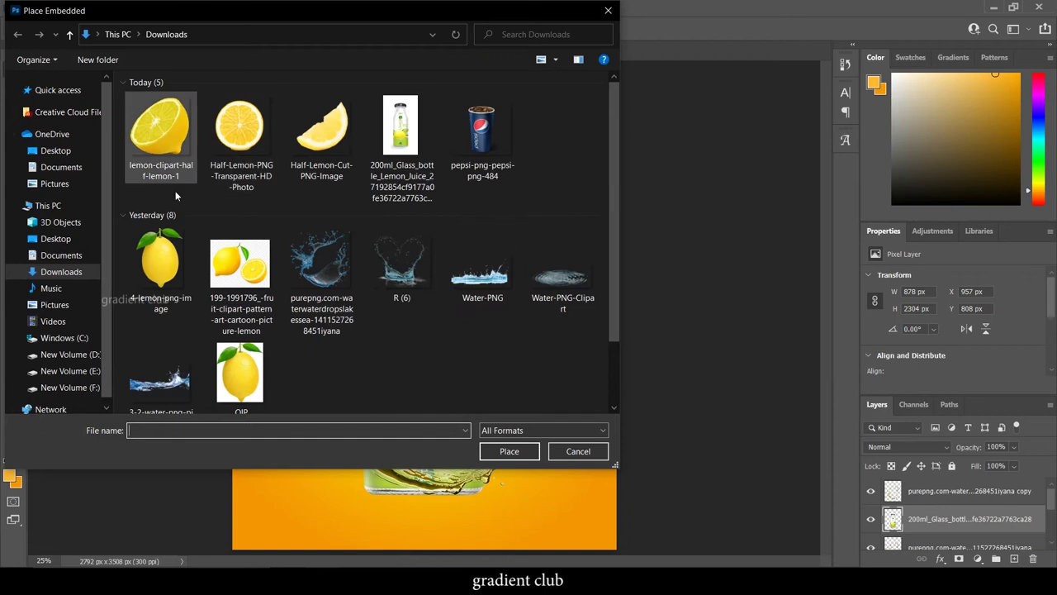
pyautogui.doubleClick(237, 136)
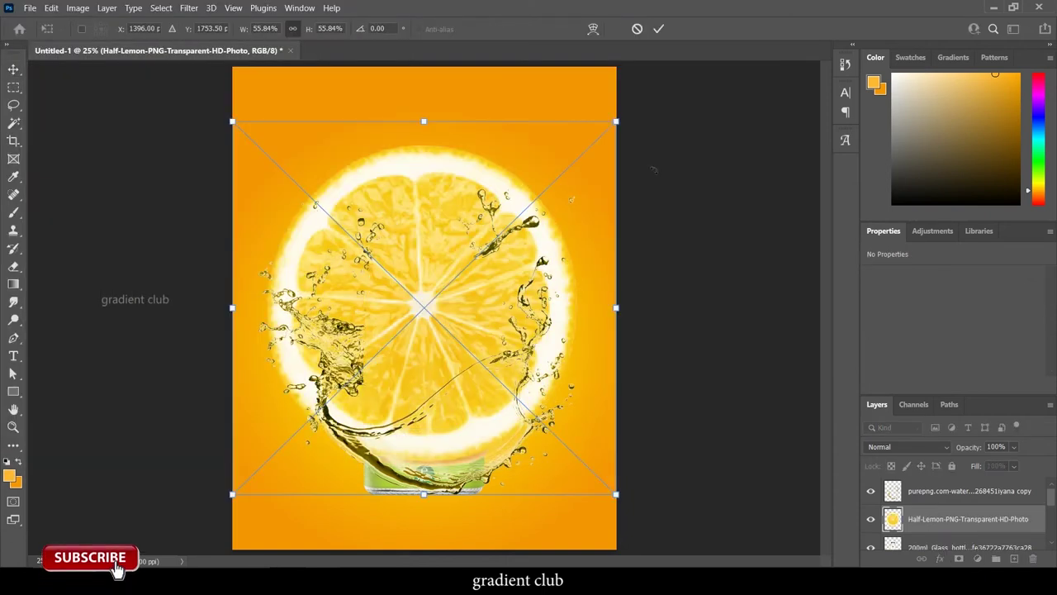
pyautogui.press('Return')
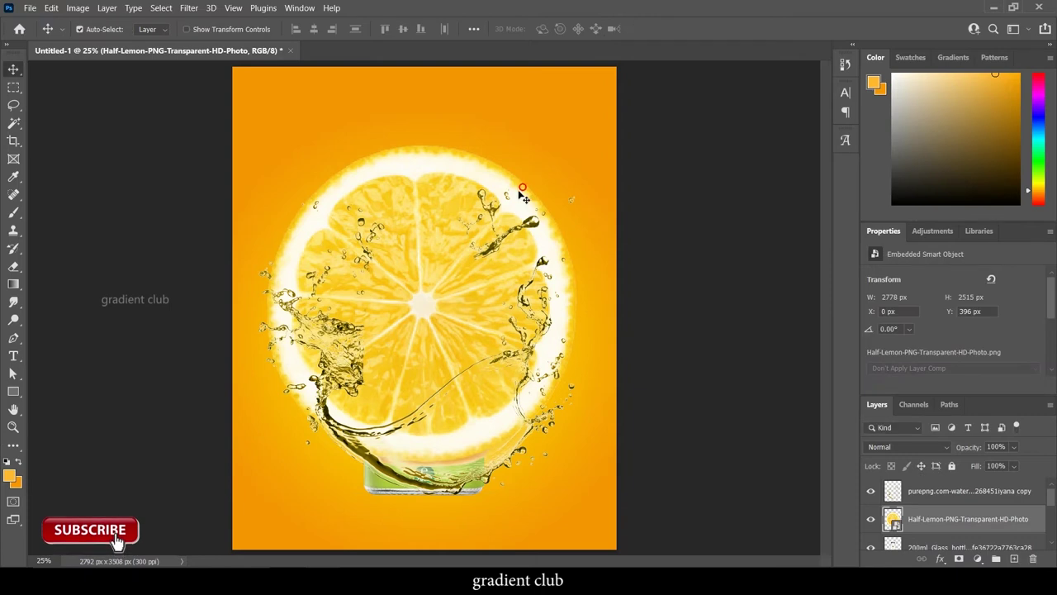
pyautogui.hotkey('ctrl', ']')
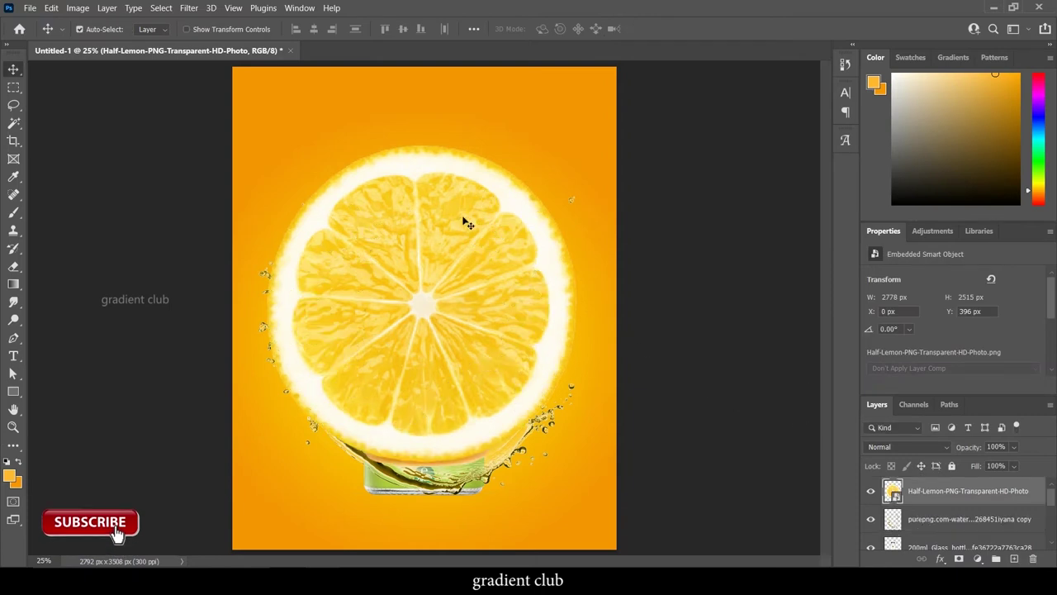
# - Scale the lemon slice to 14%, set it beside the bottle cap, and layer it below the bottle
pyautogui.hotkey('ctrl', 't')
pyautogui.moveTo(618, 122); pyautogui.dragTo(404, 372)
pyautogui.moveTo(304, 389); pyautogui.dragTo(336, 412)
pyautogui.moveTo(421, 365); pyautogui.dragTo(358, 420)
pyautogui.moveTo(314, 446)
pyautogui.mouseDown()
pyautogui.moveTo(349, 153)
pyautogui.moveTo(564, 233)
pyautogui.mouseUp()
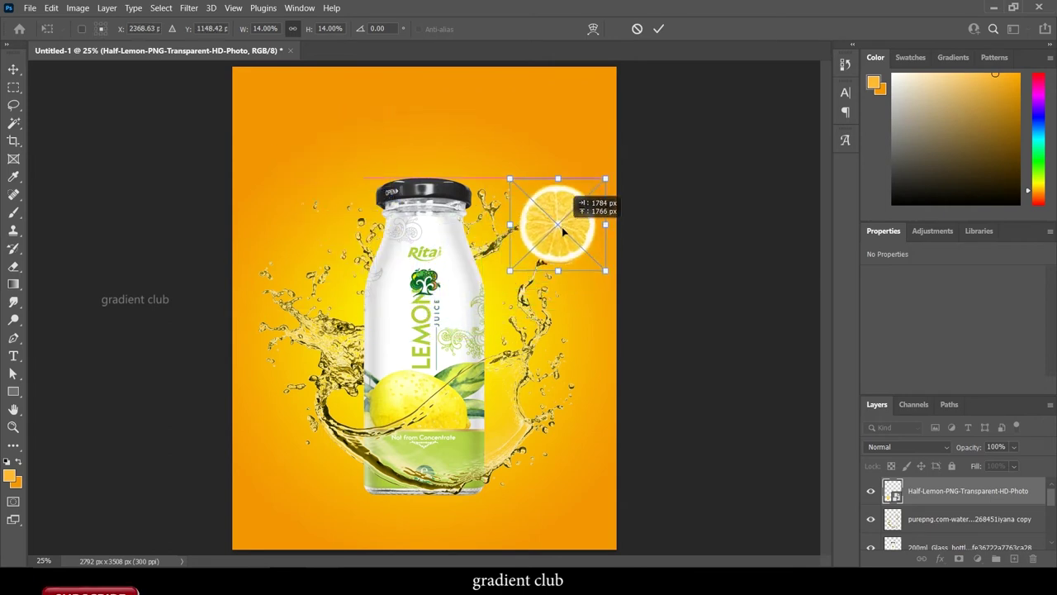
pyautogui.press('Return')
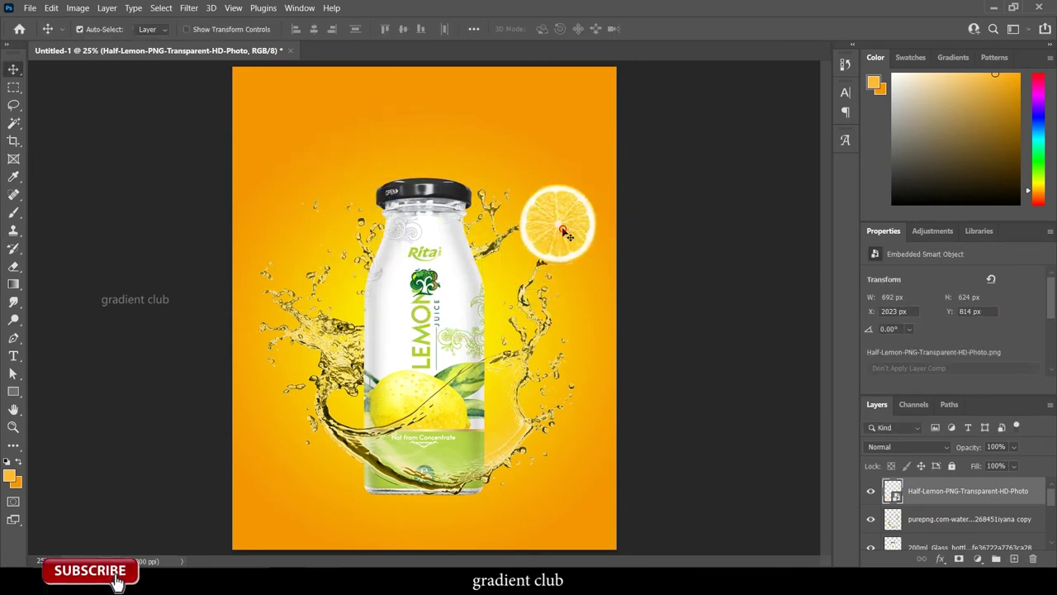
pyautogui.hotkey('ctrl', '[')
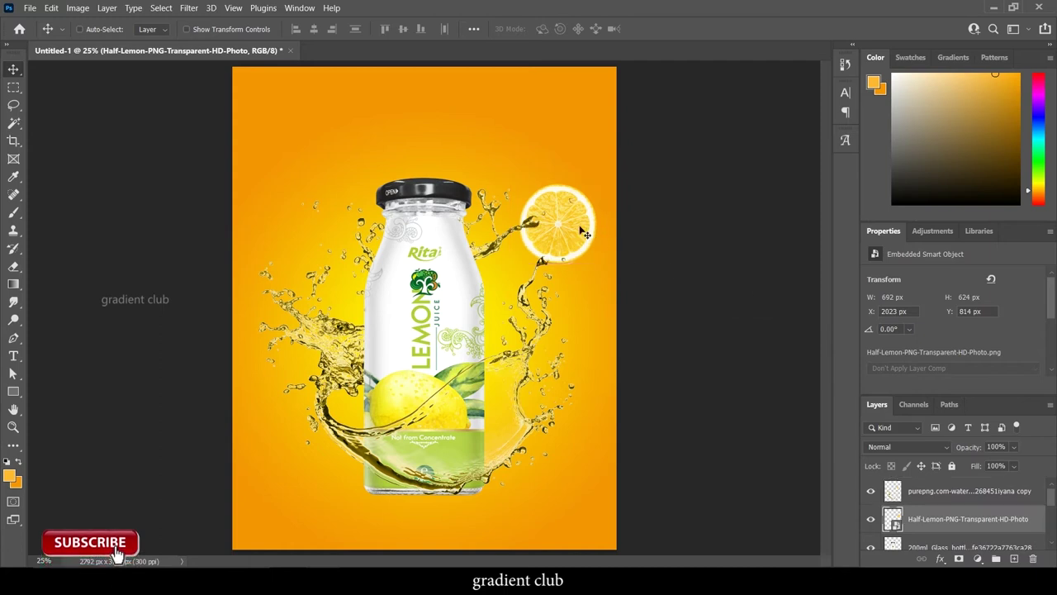
pyautogui.hotkey('ctrl', '[')
pyautogui.moveTo(588, 242)
pyautogui.mouseDown()
pyautogui.moveTo(576, 192)
pyautogui.moveTo(577, 205)
pyautogui.mouseUp()
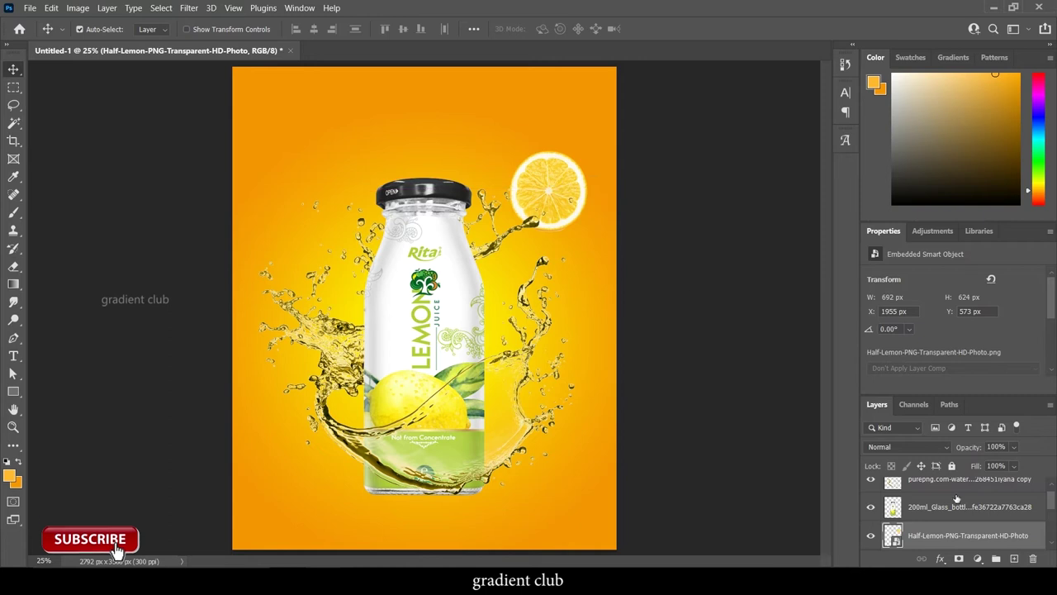
# - Rasterize the lemon slice, blur it with a 7-pixel Gaussian Blur, and lower it beside the bottle
pyautogui.rightClick(931, 533)
pyautogui.click(782, 254)
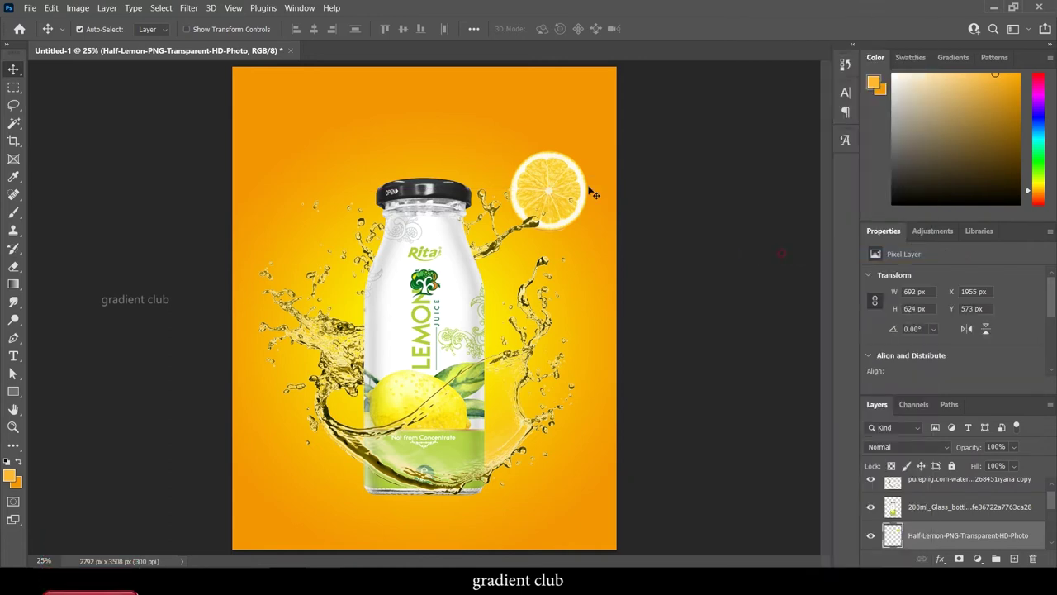
pyautogui.click(192, 9)
pyautogui.moveTo(195, 160)
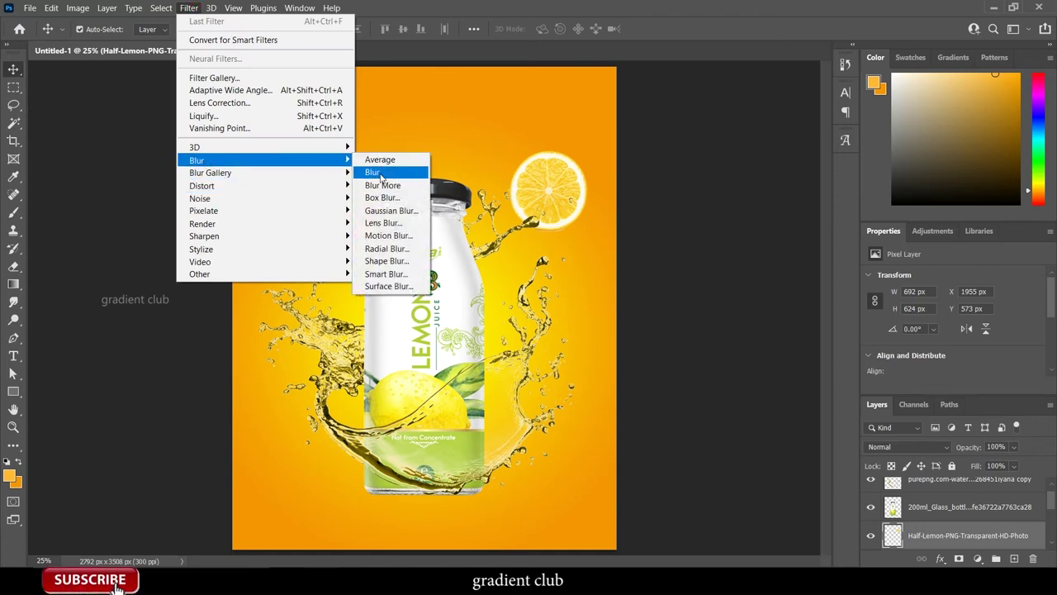
pyautogui.click(392, 210)
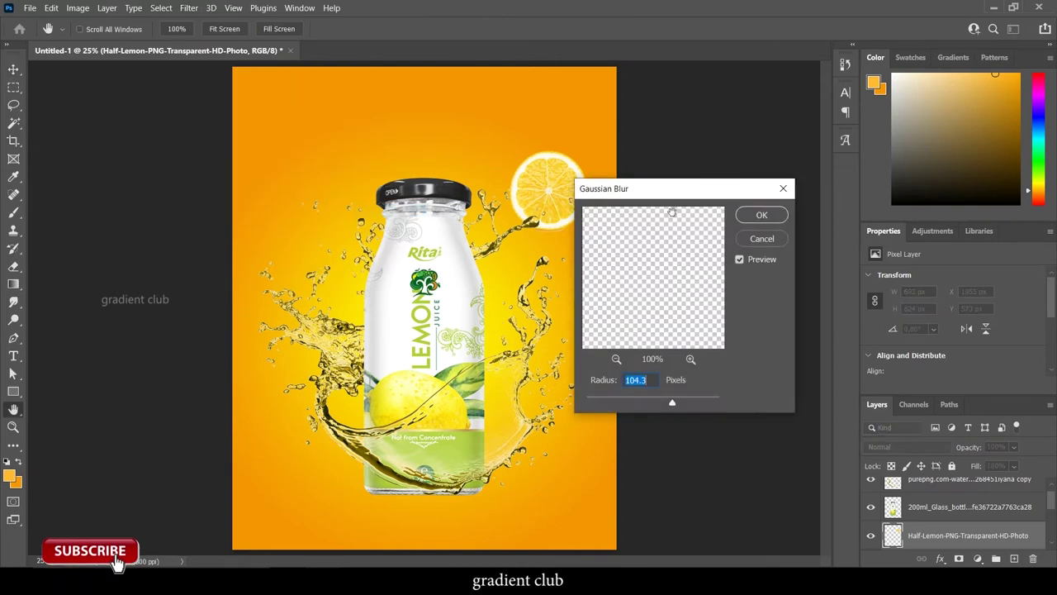
pyautogui.moveTo(636, 188); pyautogui.dragTo(740, 223)
pyautogui.moveTo(775, 437); pyautogui.dragTo(727, 436)
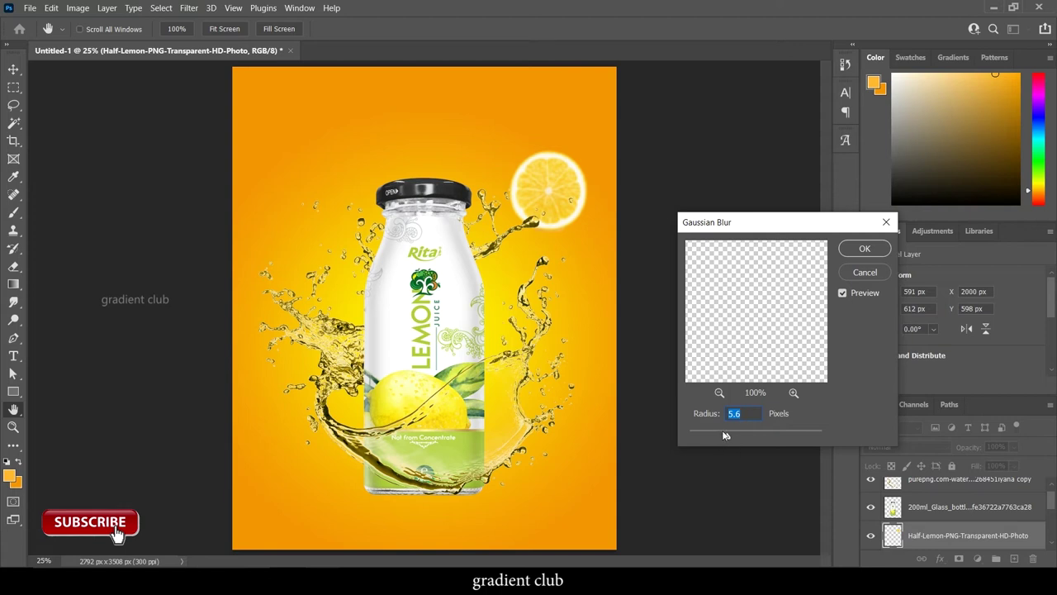
pyautogui.moveTo(721, 437); pyautogui.dragTo(734, 439)
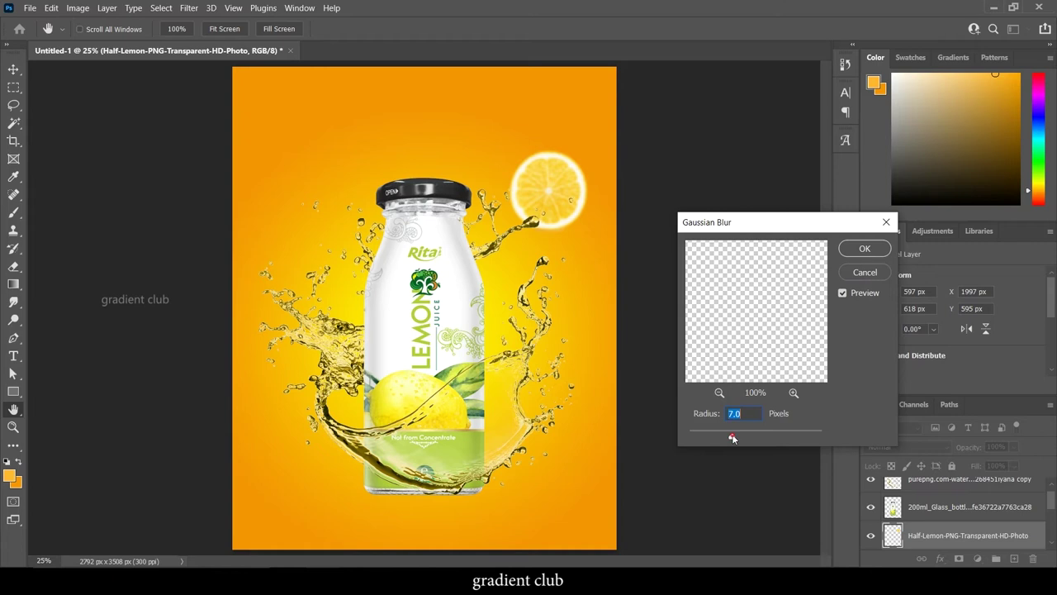
pyautogui.click(864, 248)
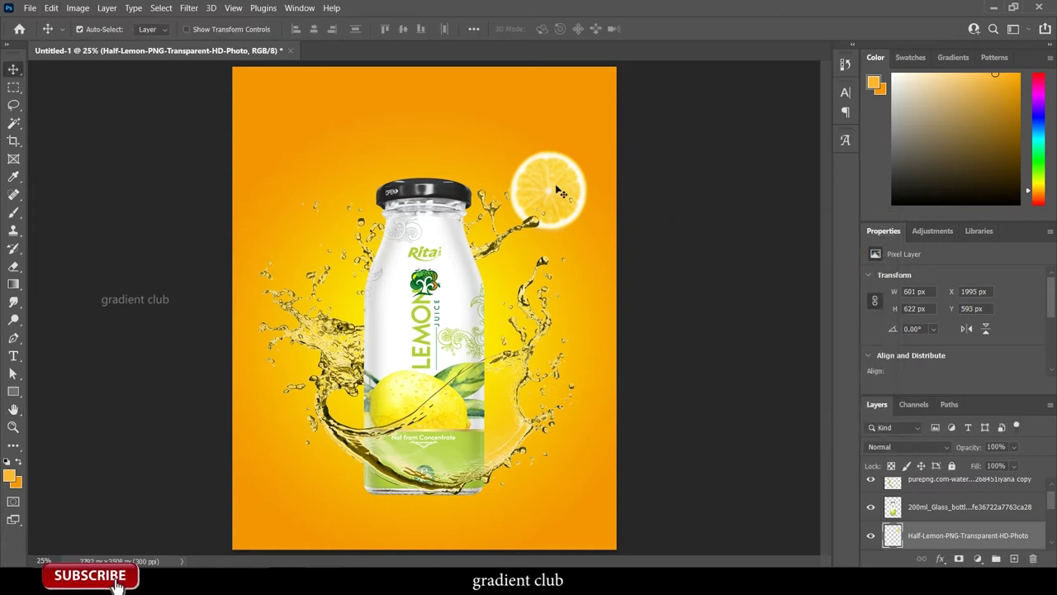
pyautogui.moveTo(555, 180); pyautogui.dragTo(552, 339)
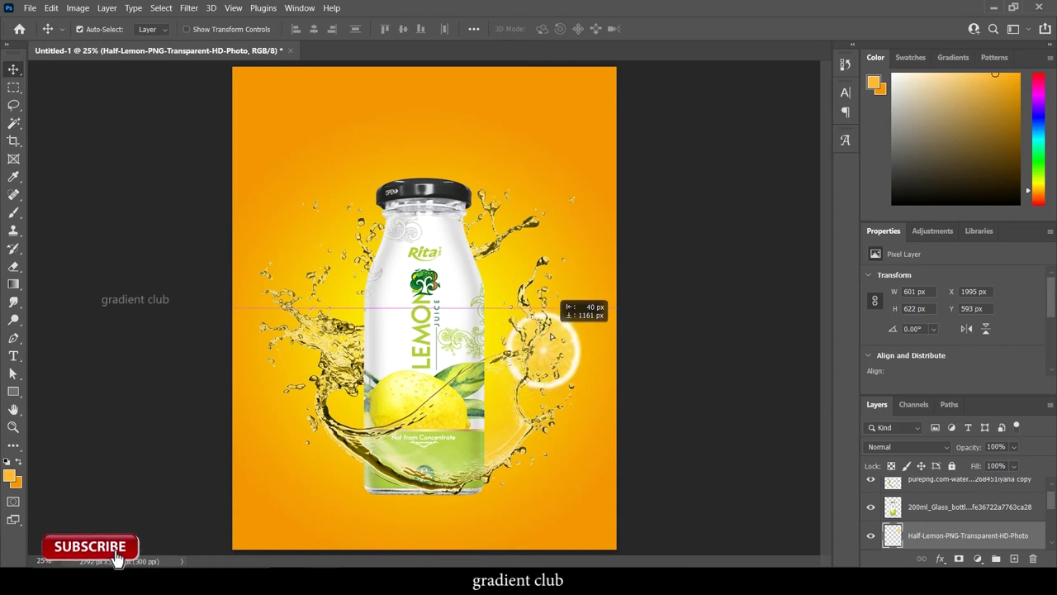
pyautogui.click(38, 5)
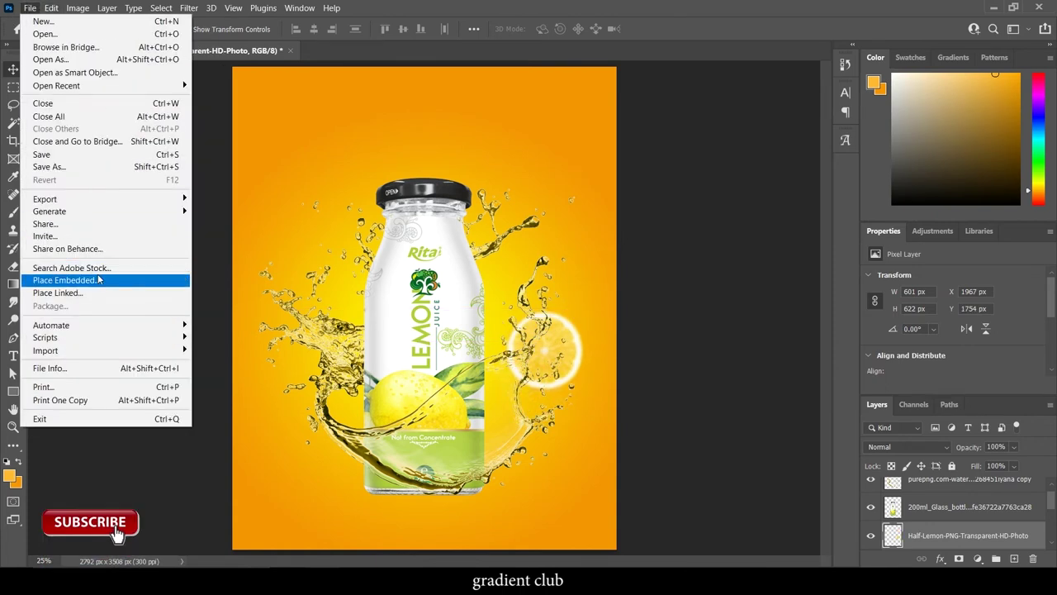
# - Place Half-Lemon-Cut-PNG-Image at the upper left, scaled to about 65%
pyautogui.click(66, 280)
pyautogui.doubleClick(319, 119)
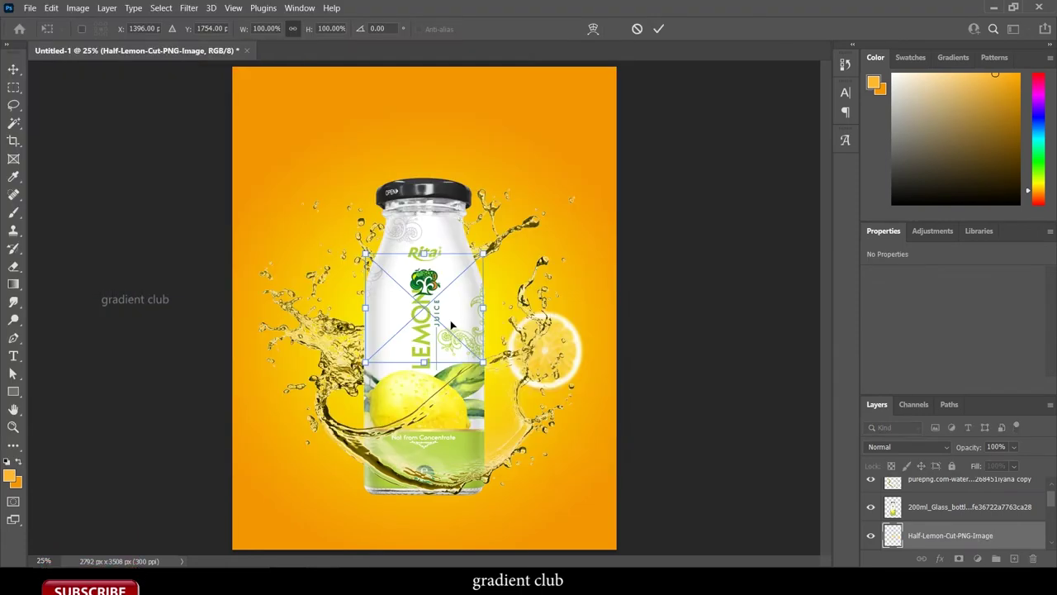
pyautogui.moveTo(450, 316)
pyautogui.mouseDown()
pyautogui.moveTo(337, 289)
pyautogui.moveTo(357, 195)
pyautogui.mouseUp()
pyautogui.moveTo(360, 159); pyautogui.dragTo(328, 215)
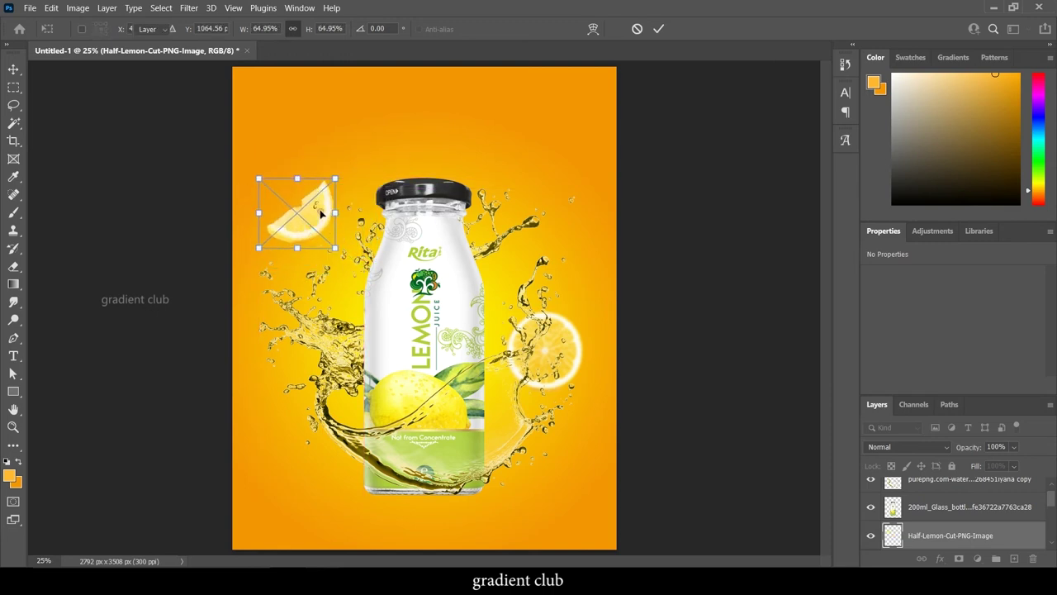
pyautogui.press('Return')
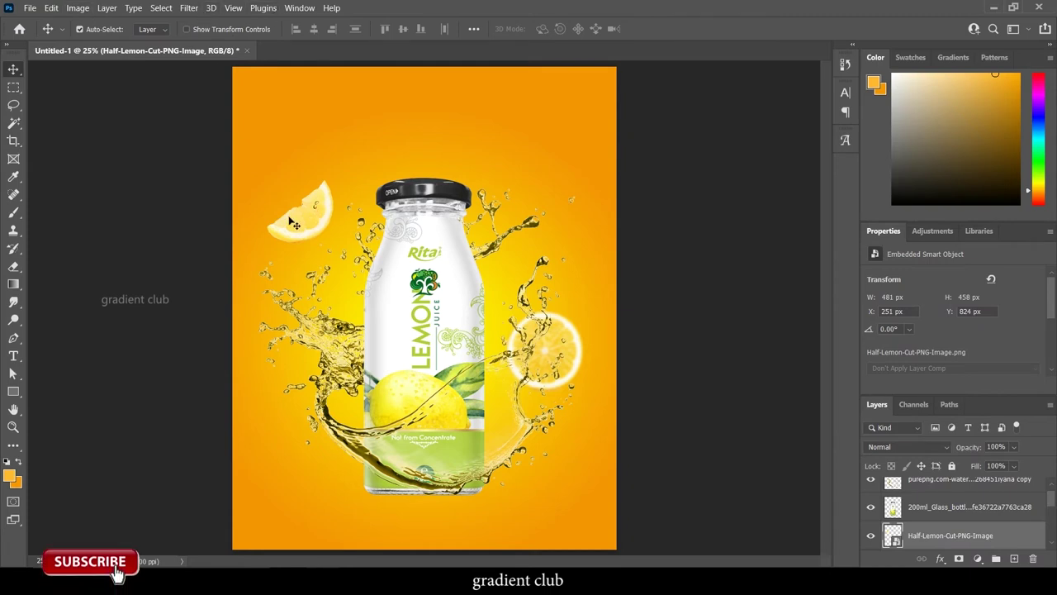
# - Duplicate the wedge, flip it horizontally, and shrink it beside the bottle cap's upper right
pyautogui.moveTo(295, 224)
pyautogui.mouseDown()
pyautogui.moveTo(520, 177)
pyautogui.moveTo(542, 190)
pyautogui.mouseUp()
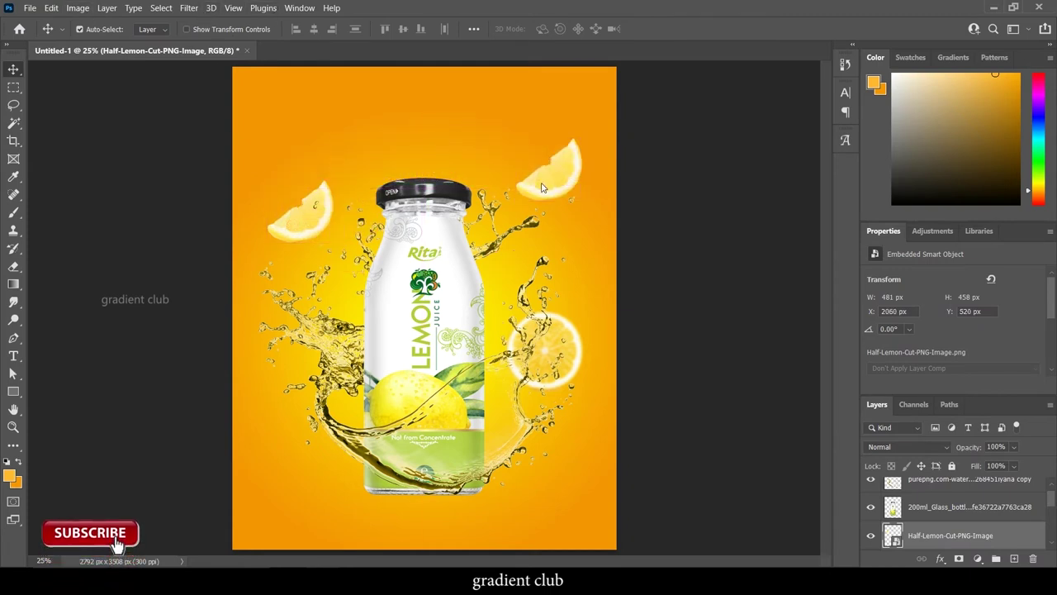
pyautogui.hotkey('ctrl', 't')
pyautogui.rightClick(546, 178)
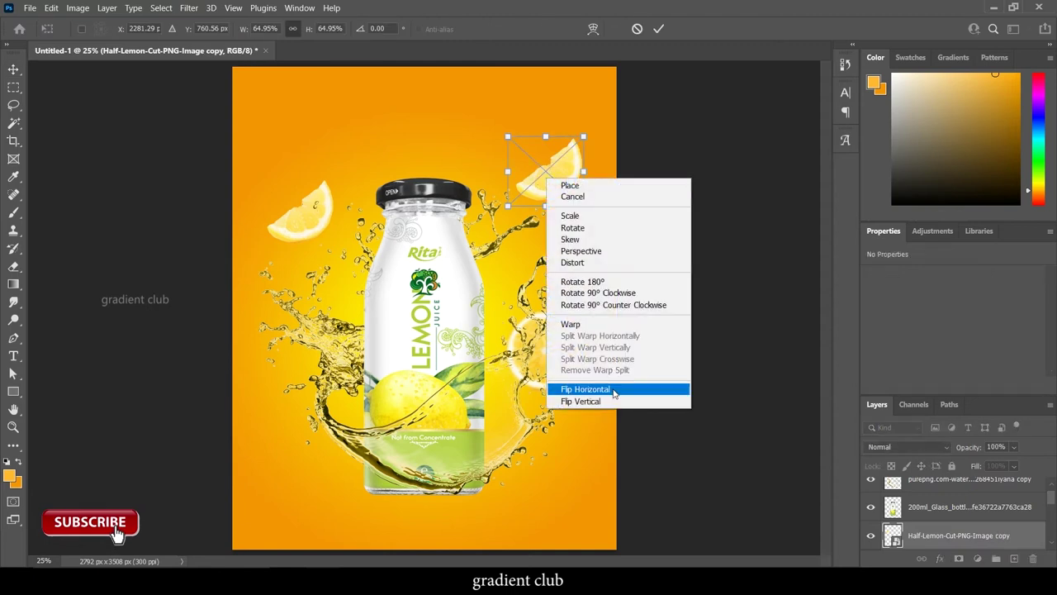
pyautogui.click(613, 391)
pyautogui.moveTo(580, 142); pyautogui.dragTo(319, 434)
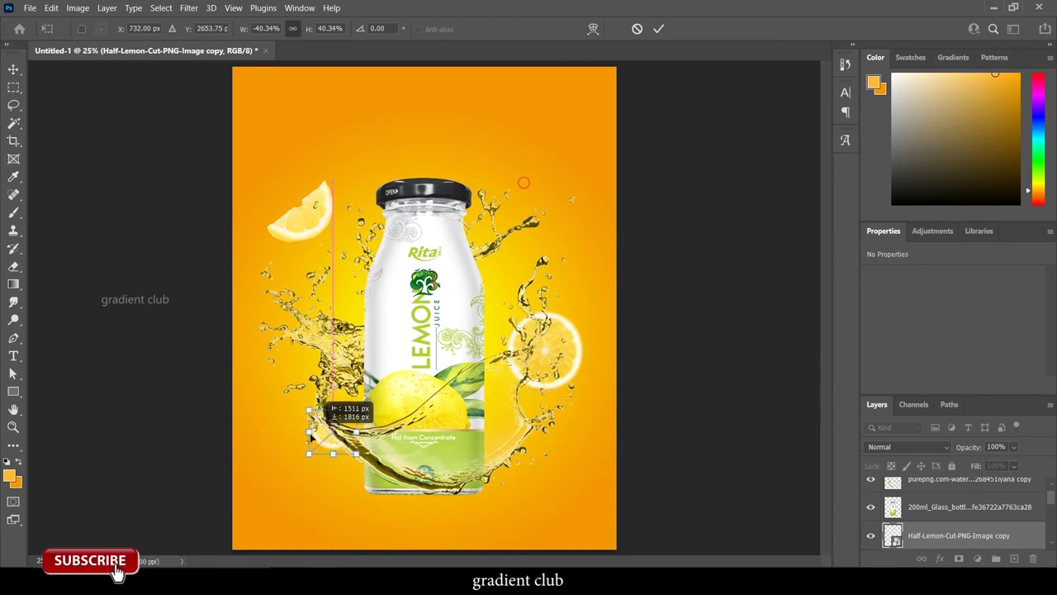
pyautogui.moveTo(318, 435)
pyautogui.mouseDown()
pyautogui.moveTo(536, 221)
pyautogui.moveTo(549, 192)
pyautogui.mouseUp()
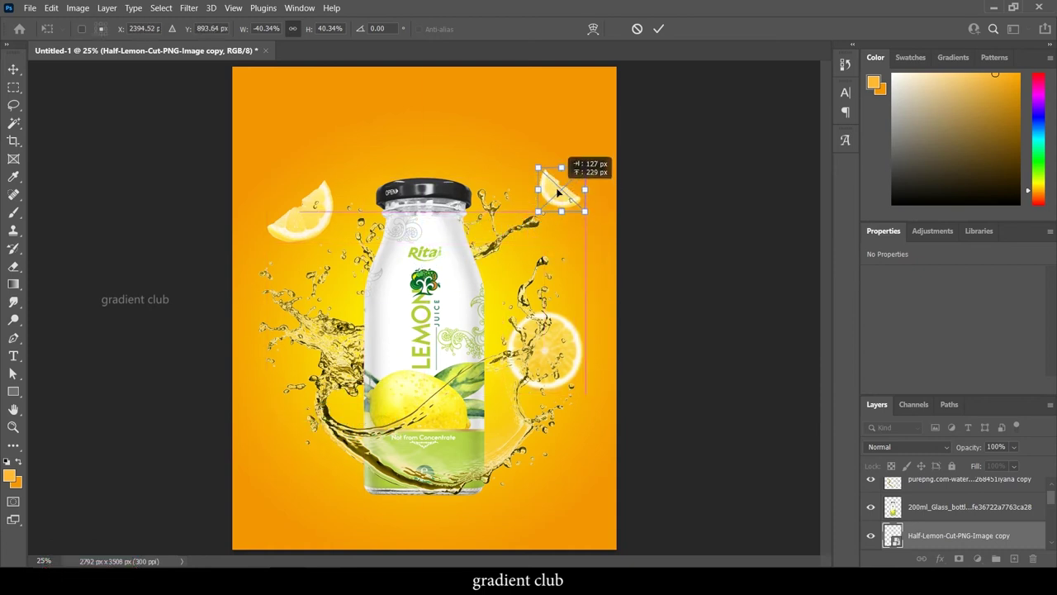
pyautogui.moveTo(573, 169); pyautogui.dragTo(567, 176)
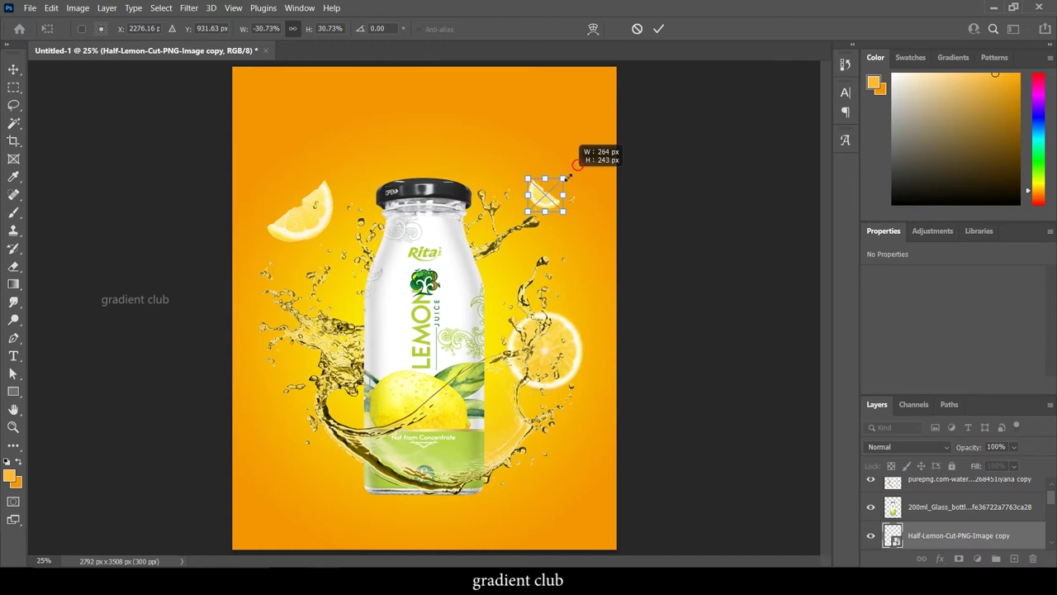
pyautogui.press('Return')
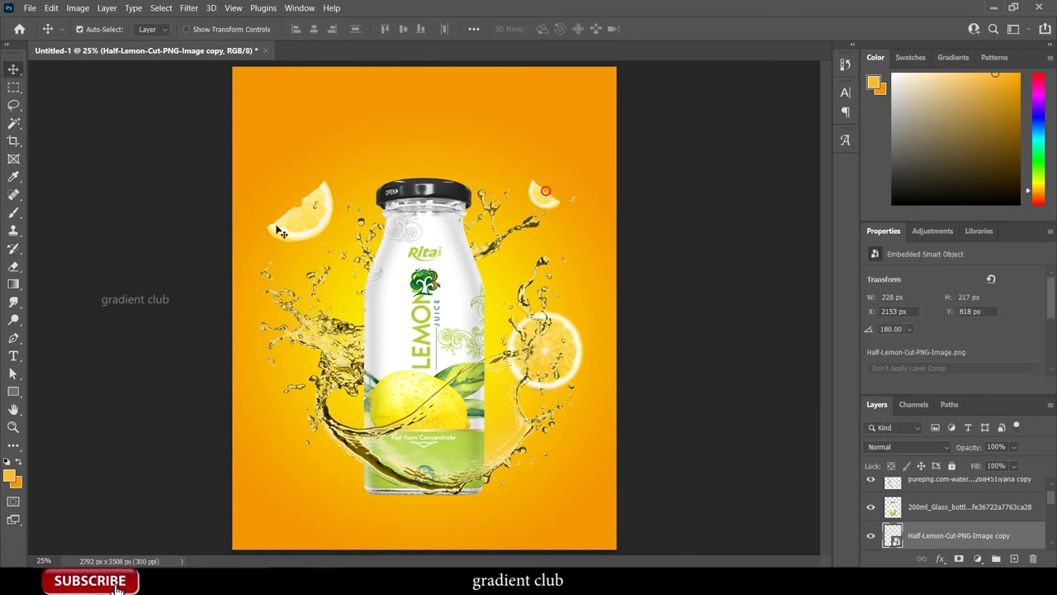
# - Apply a 4.7-pixel Gaussian Blur to the left lemon wedge
pyautogui.click(285, 230)
pyautogui.click(188, 7)
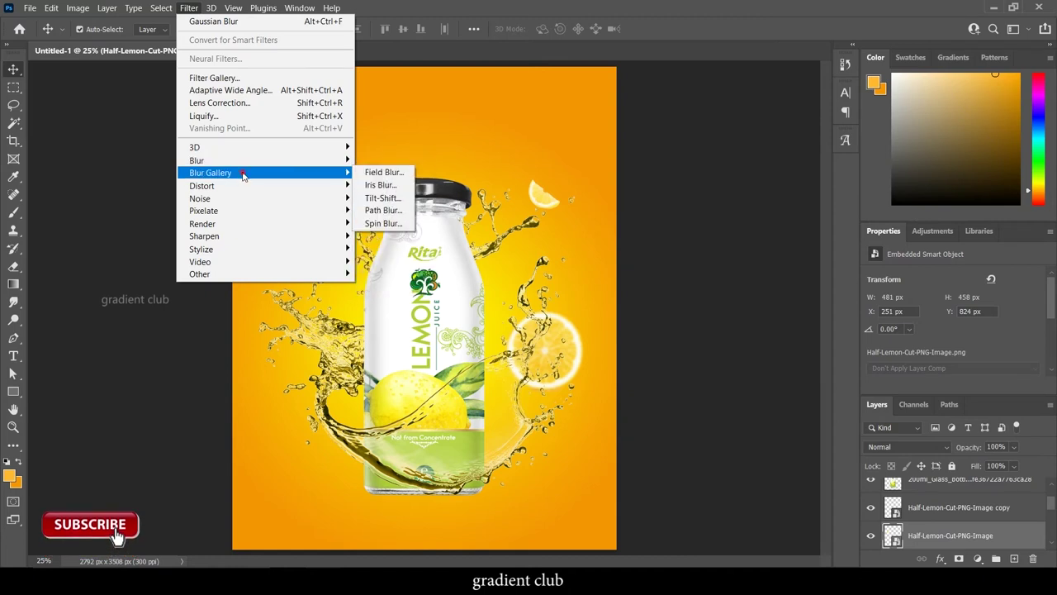
pyautogui.moveTo(197, 160)
pyautogui.click(403, 216)
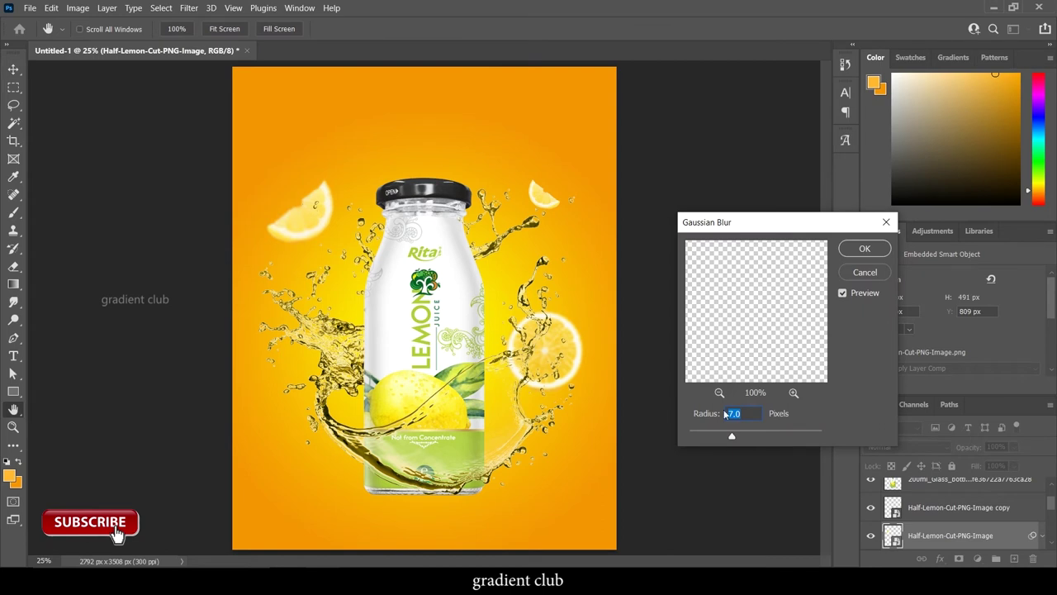
pyautogui.click(726, 437)
pyautogui.moveTo(726, 440); pyautogui.dragTo(724, 440)
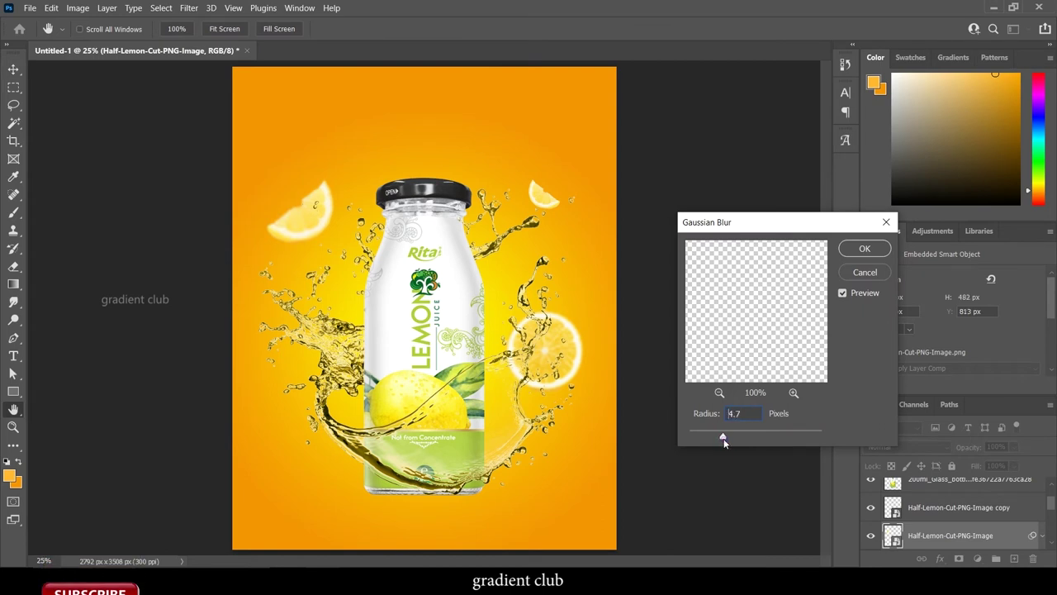
pyautogui.click(866, 249)
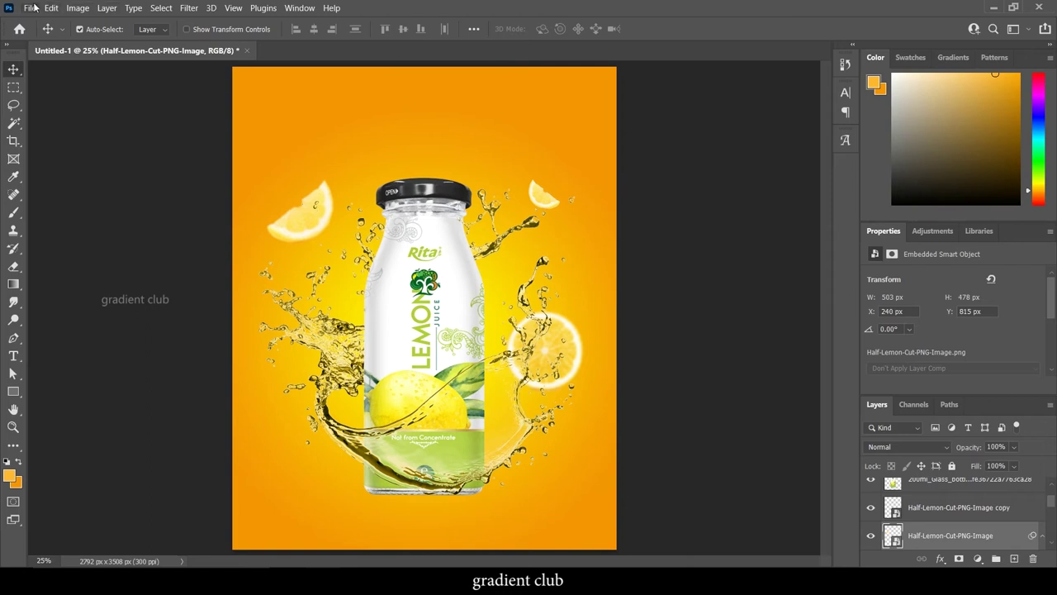
pyautogui.click(30, 8)
# - Place lemon-clipart-half-lemon-1, mirrored and shrunk, at the poster's upper left
pyautogui.click(70, 274)
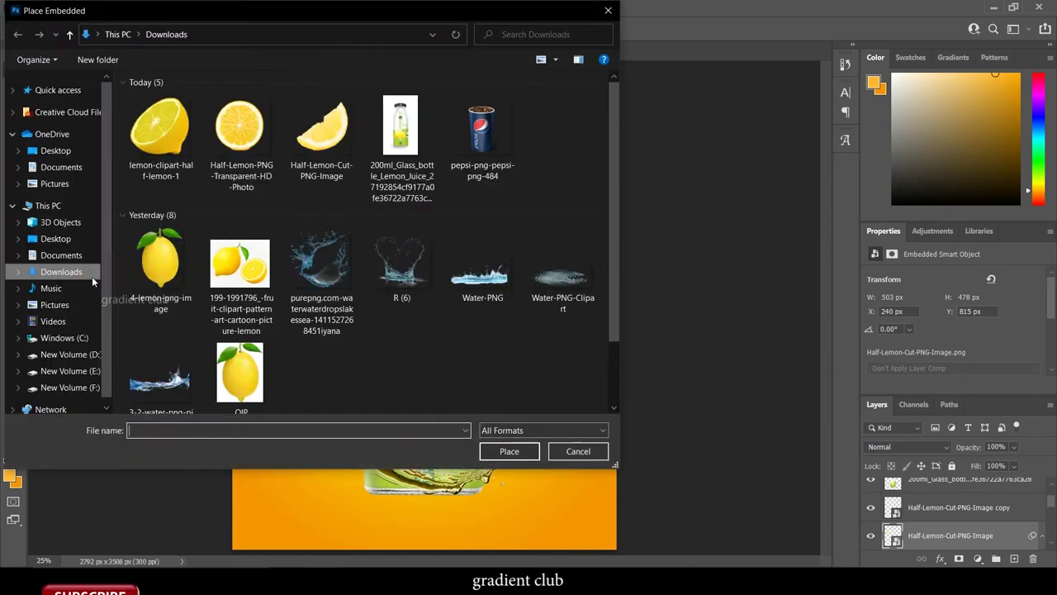
pyautogui.doubleClick(172, 135)
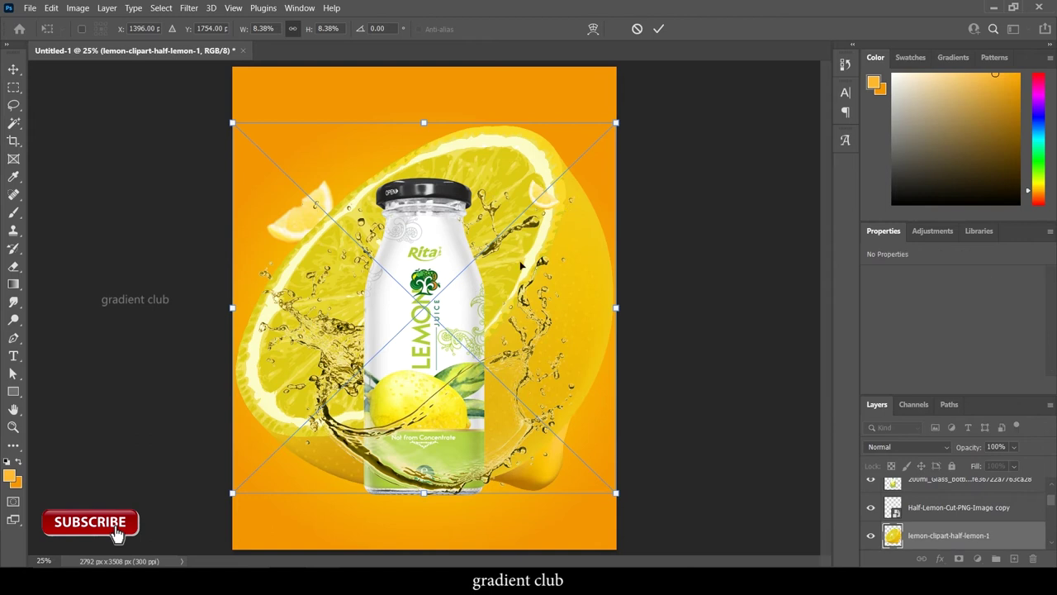
pyautogui.rightClick(504, 195)
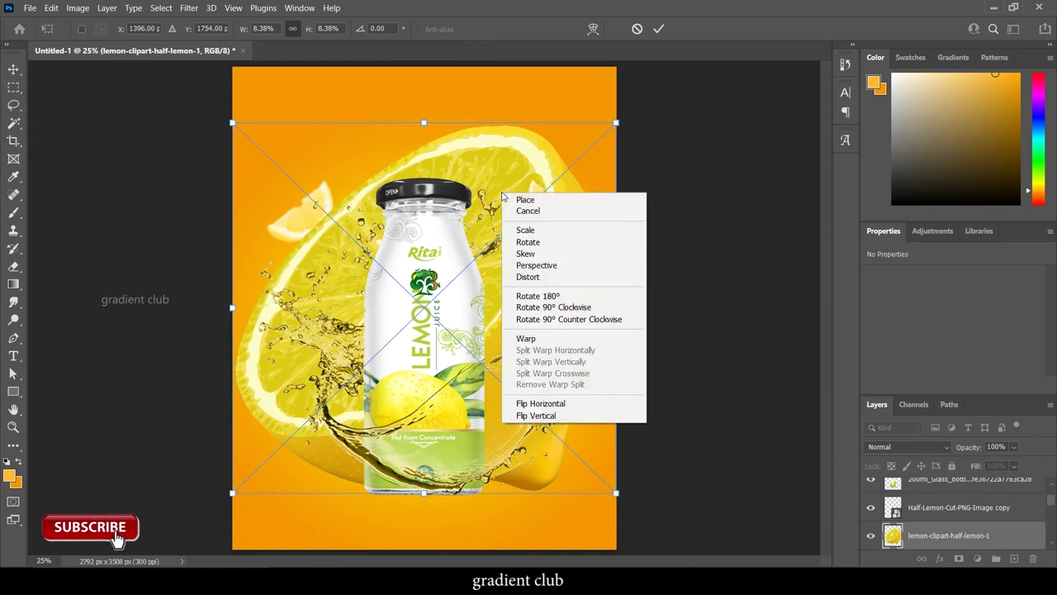
pyautogui.click(588, 401)
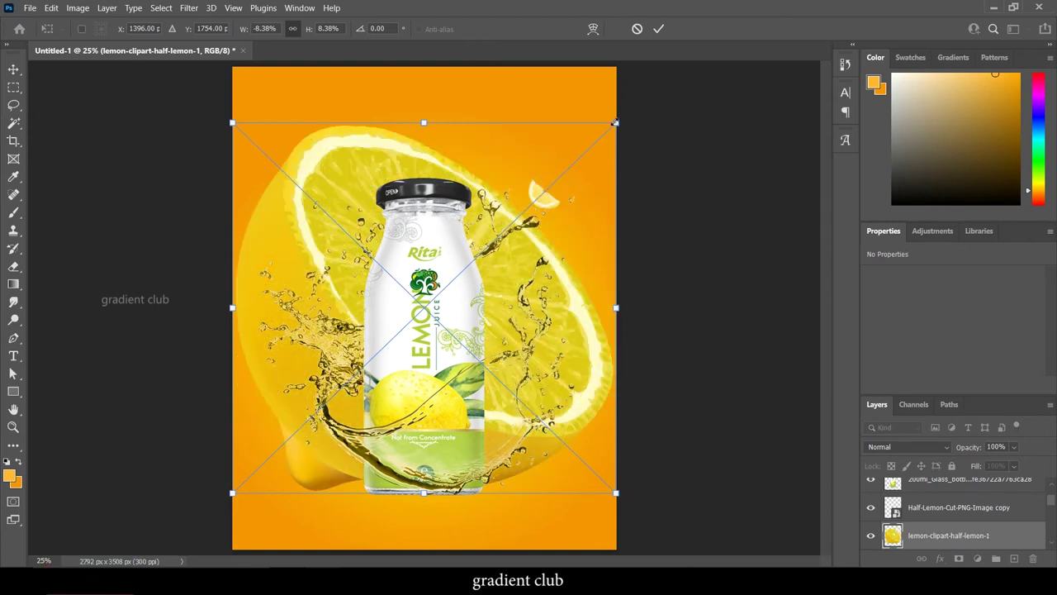
pyautogui.moveTo(615, 122); pyautogui.dragTo(333, 396)
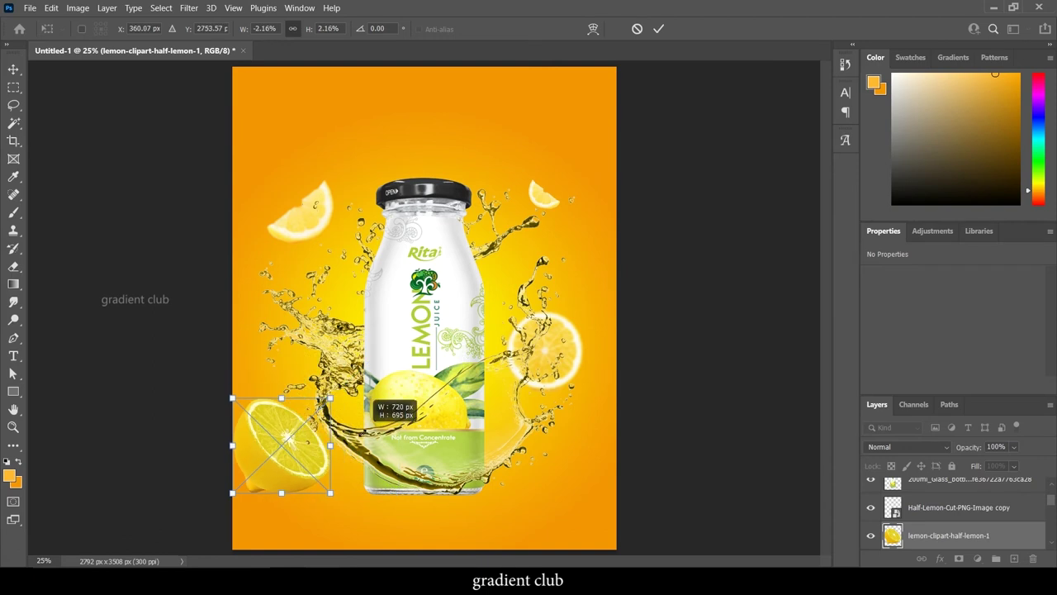
pyautogui.moveTo(288, 443)
pyautogui.mouseDown()
pyautogui.moveTo(314, 425)
pyautogui.moveTo(330, 175)
pyautogui.moveTo(312, 184)
pyautogui.mouseUp()
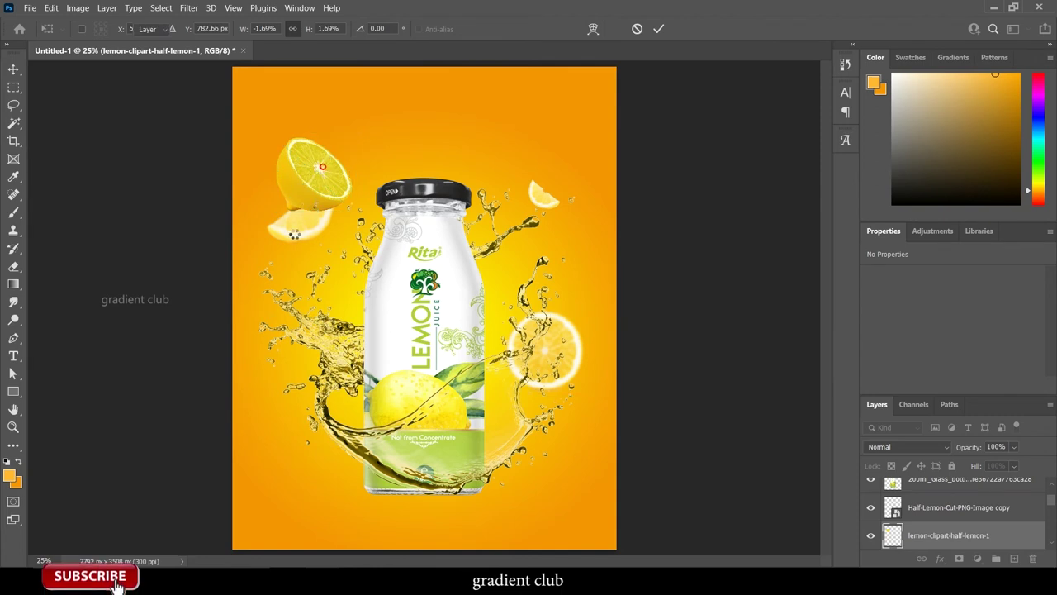
pyautogui.press('Return')
# - Move the blurred wedge to the bottle's lower left and nudge the half lemon near the top left
pyautogui.moveTo(292, 228)
pyautogui.mouseDown()
pyautogui.moveTo(291, 421)
pyautogui.moveTo(324, 469)
pyautogui.mouseUp()
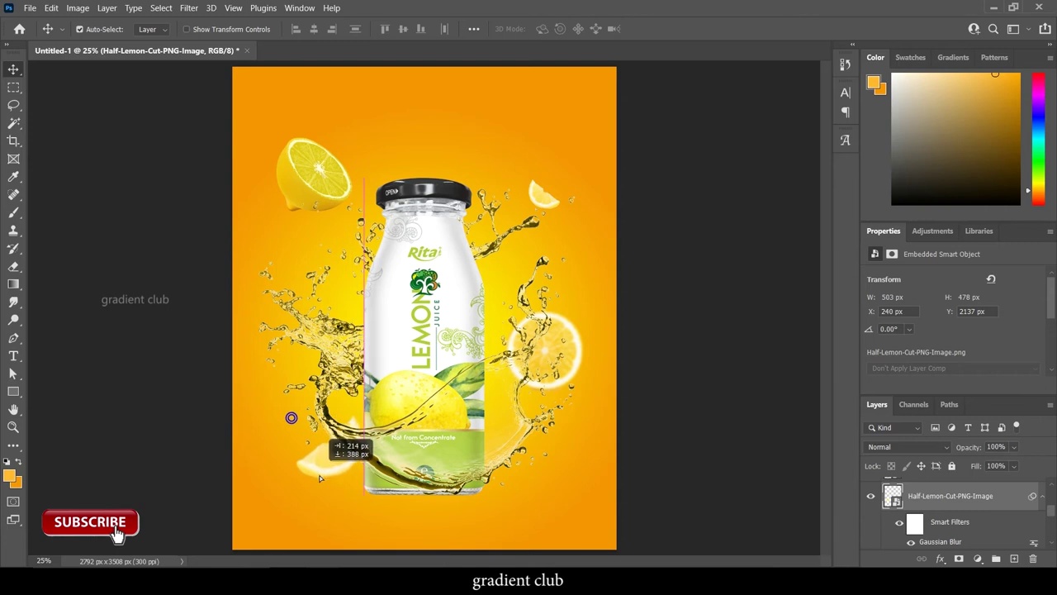
pyautogui.moveTo(316, 459); pyautogui.dragTo(305, 448)
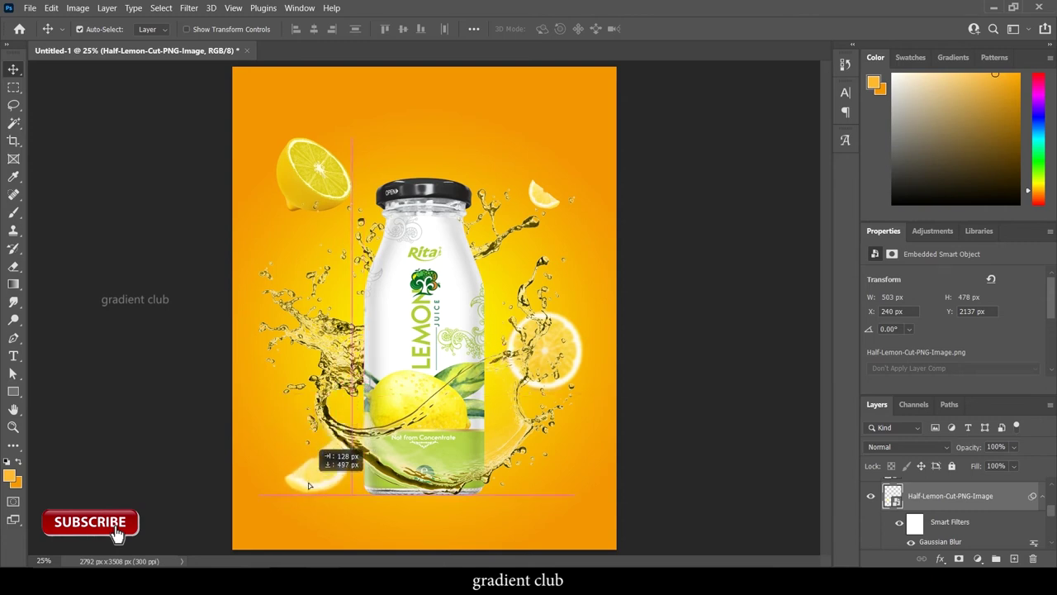
pyautogui.moveTo(320, 175); pyautogui.dragTo(325, 175)
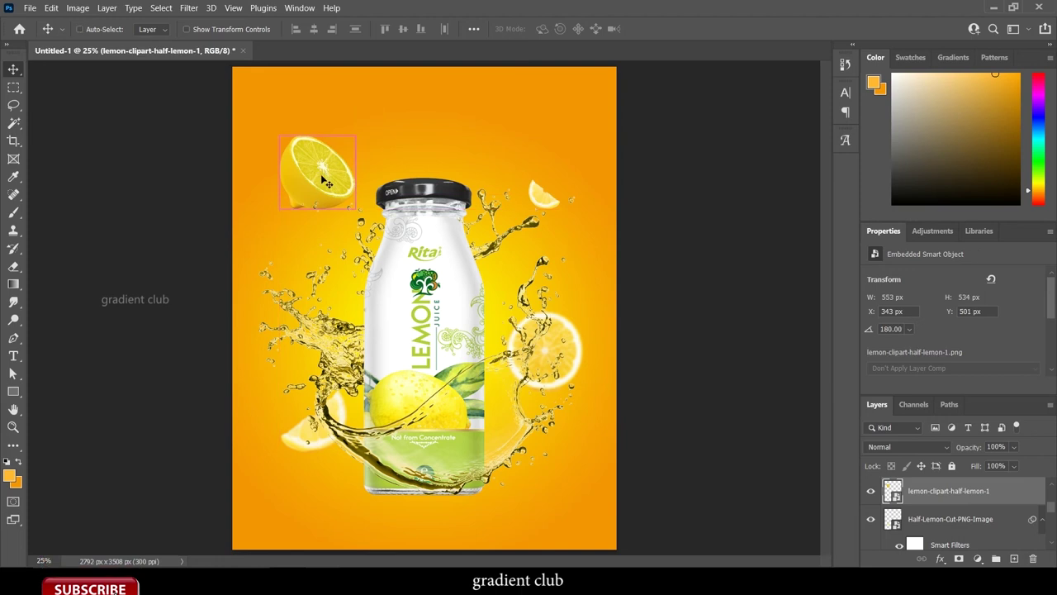
# - Skew the top-left half lemon to about 498 × 460 px, tilted to −160.6°
pyautogui.hotkey('ctrl', 't')
pyautogui.rightClick(326, 168)
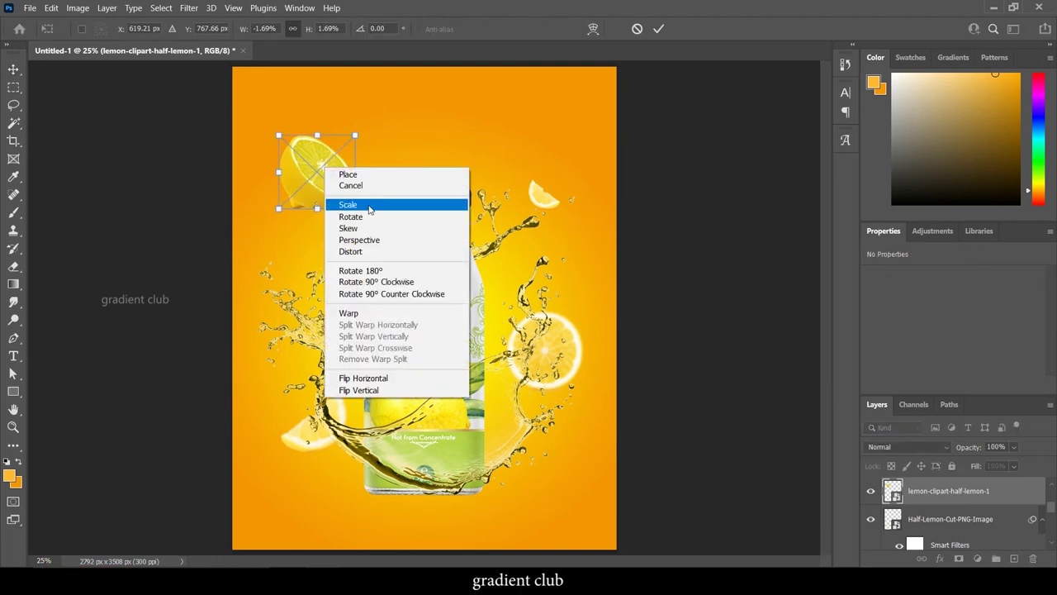
pyautogui.click(351, 228)
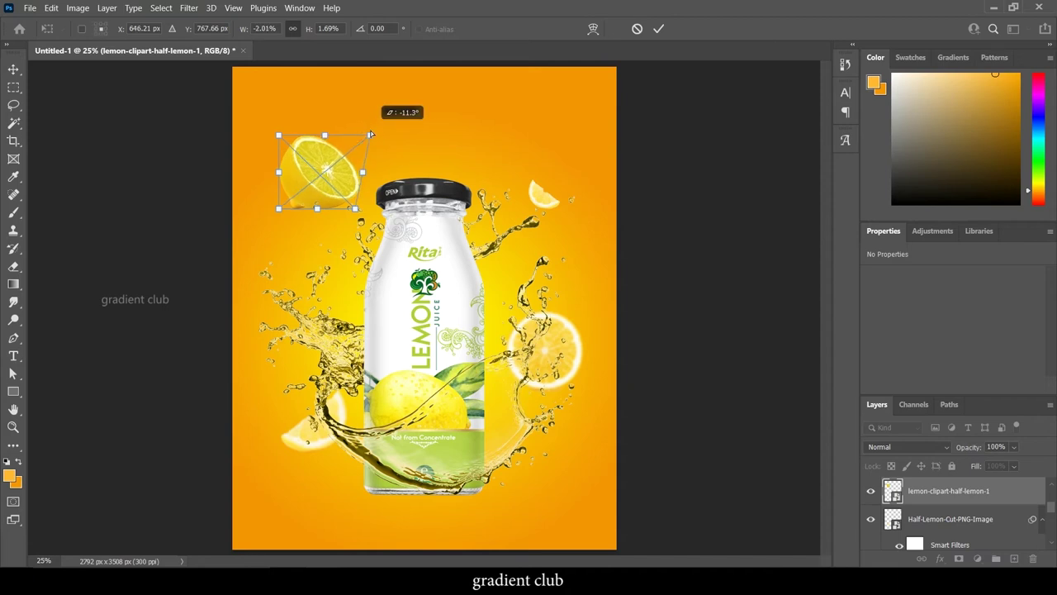
pyautogui.moveTo(278, 212); pyautogui.dragTo(279, 187)
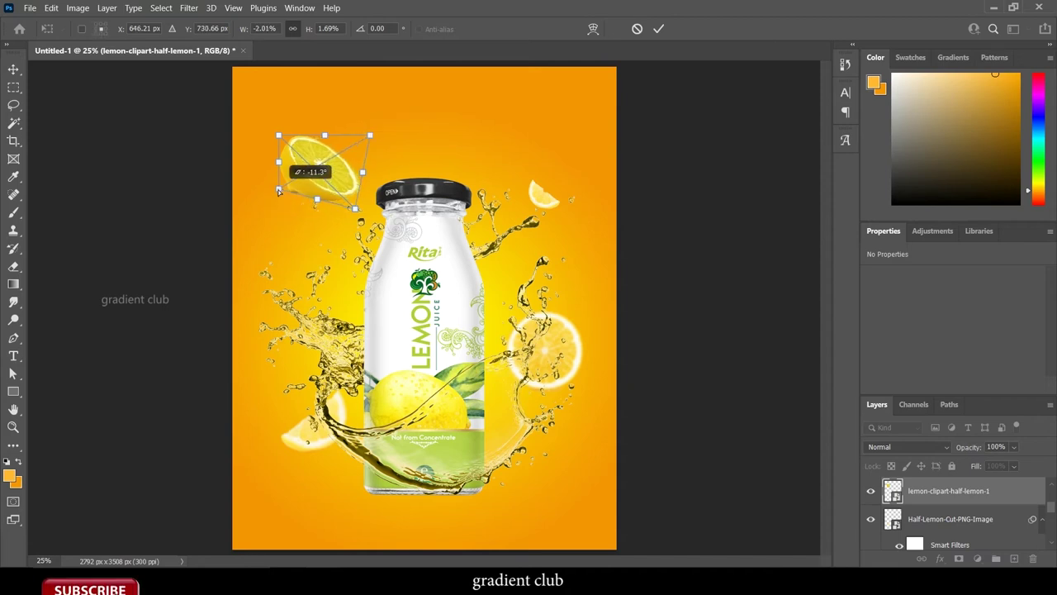
pyautogui.moveTo(355, 210); pyautogui.dragTo(321, 220)
pyautogui.moveTo(371, 136); pyautogui.dragTo(422, 132)
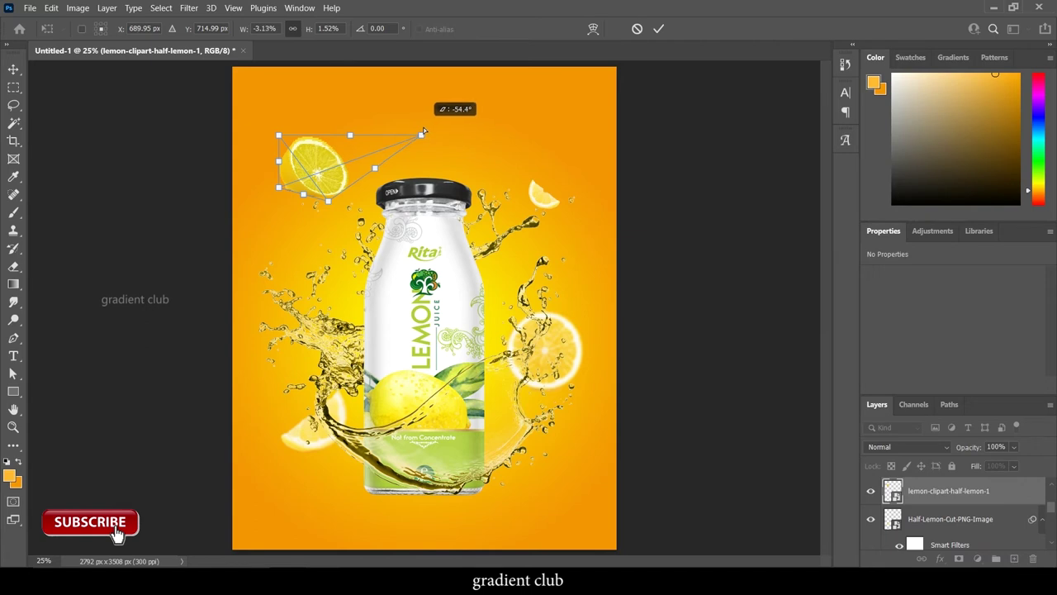
pyautogui.moveTo(303, 193); pyautogui.dragTo(279, 193)
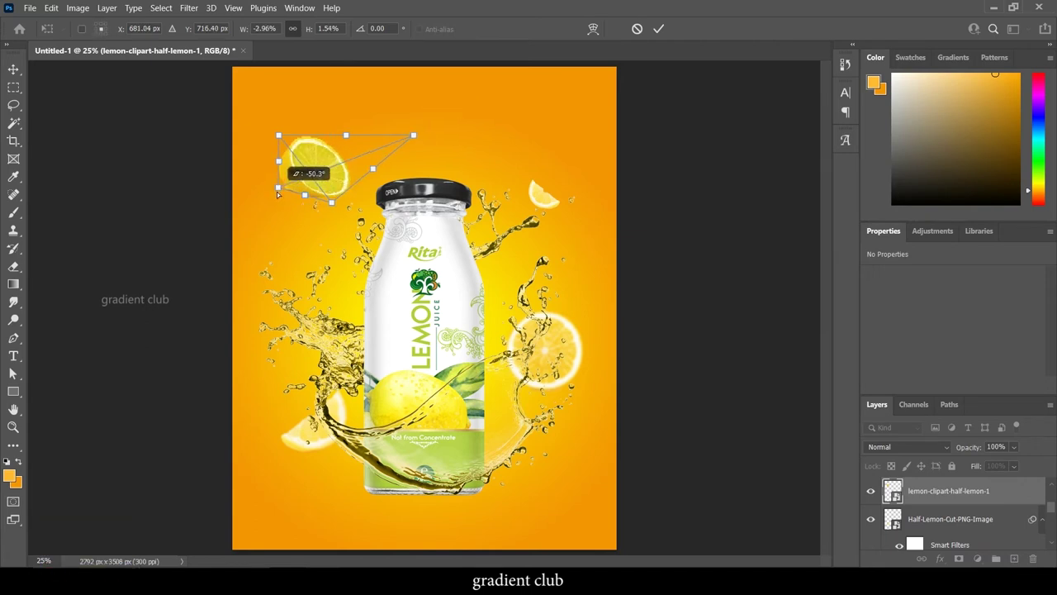
pyautogui.moveTo(339, 214); pyautogui.dragTo(333, 208)
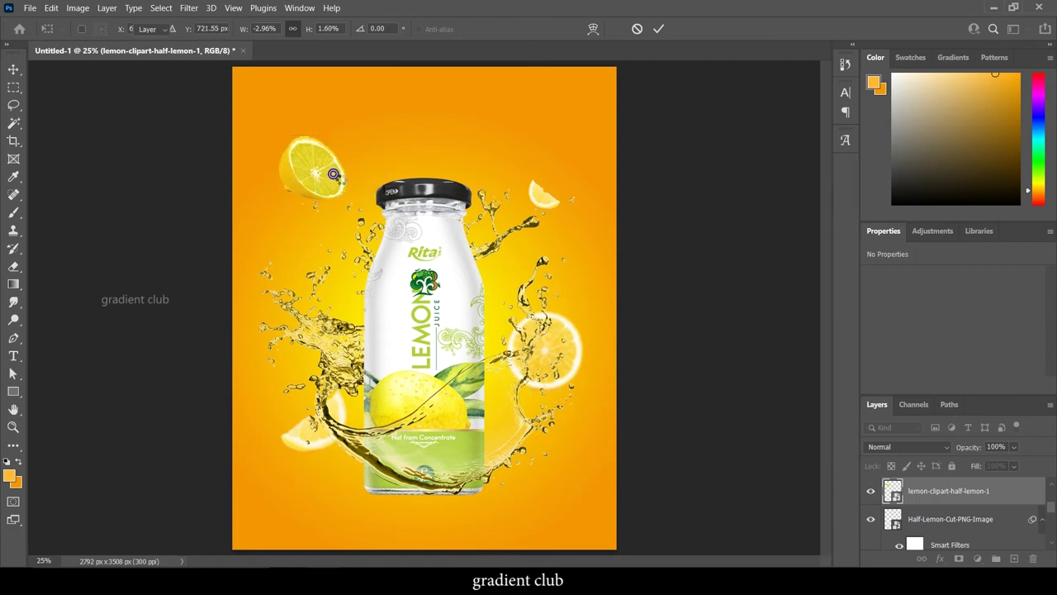
pyautogui.press('Return')
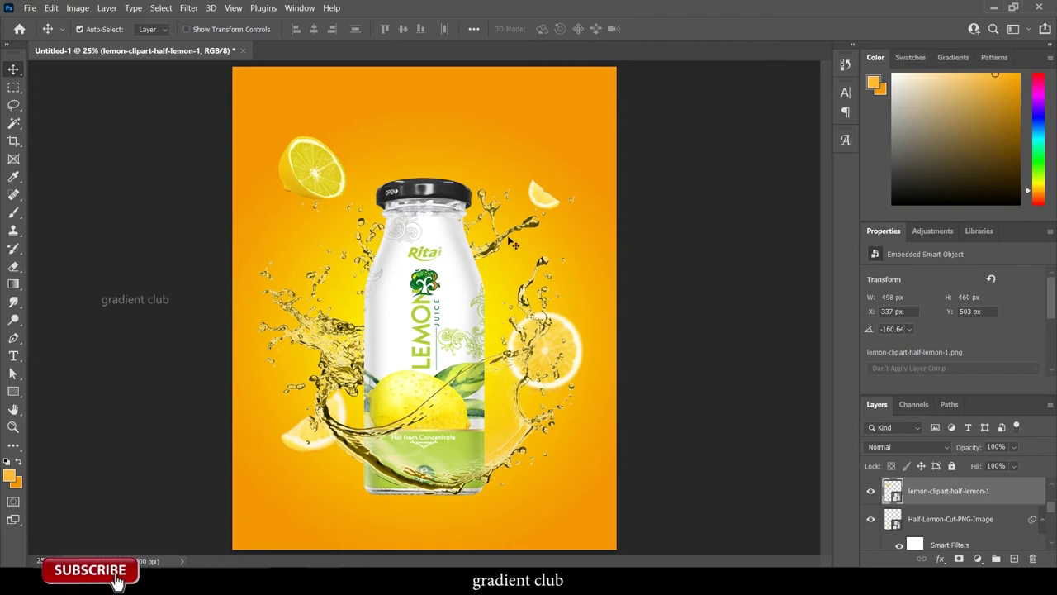
pyautogui.click(28, 8)
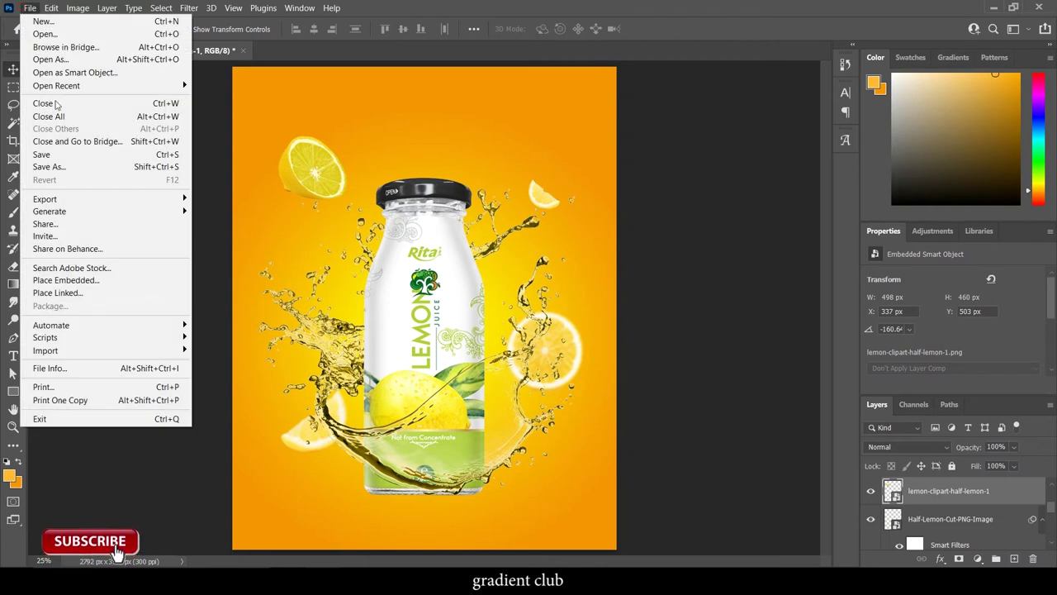
# - Place 4-lemon-png-image into the poster as an embedded image
pyautogui.click(74, 282)
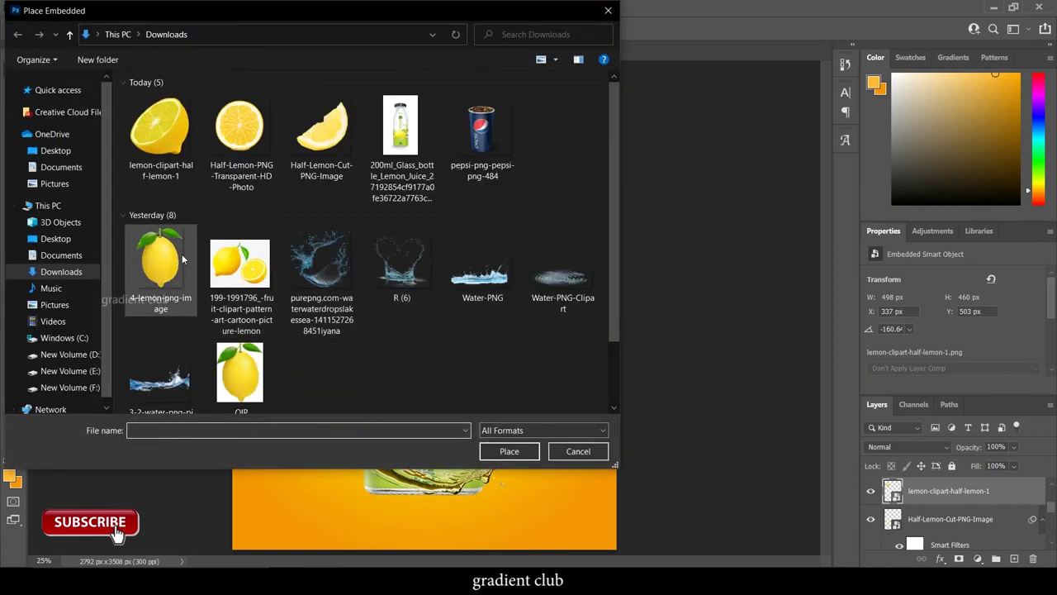
pyautogui.doubleClick(174, 258)
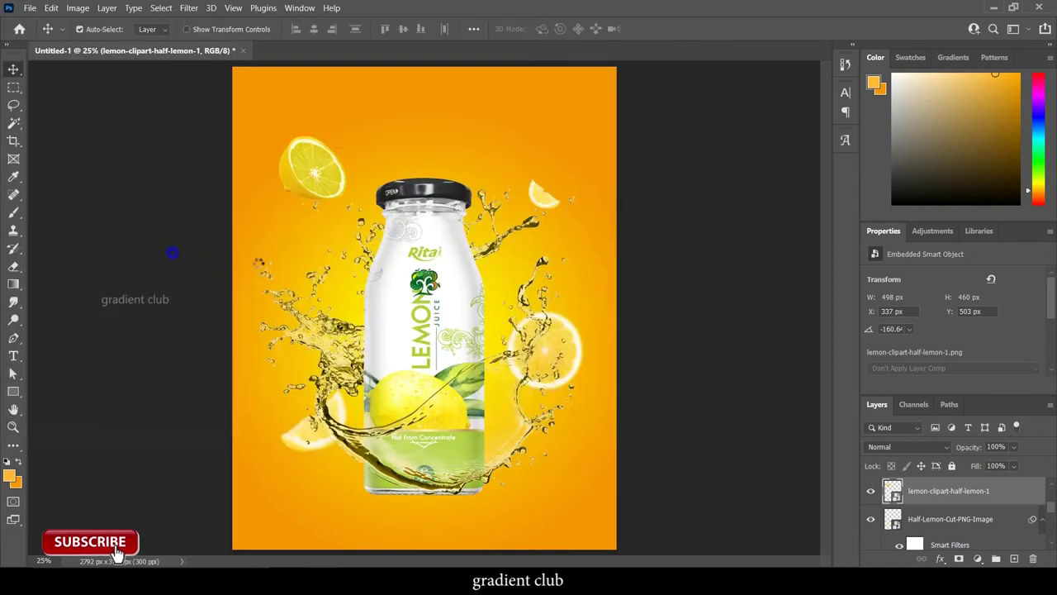
pyautogui.moveTo(486, 150)
pyautogui.mouseDown()
pyautogui.moveTo(487, 193)
pyautogui.moveTo(486, 178)
pyautogui.mouseUp()
pyautogui.press('Return')
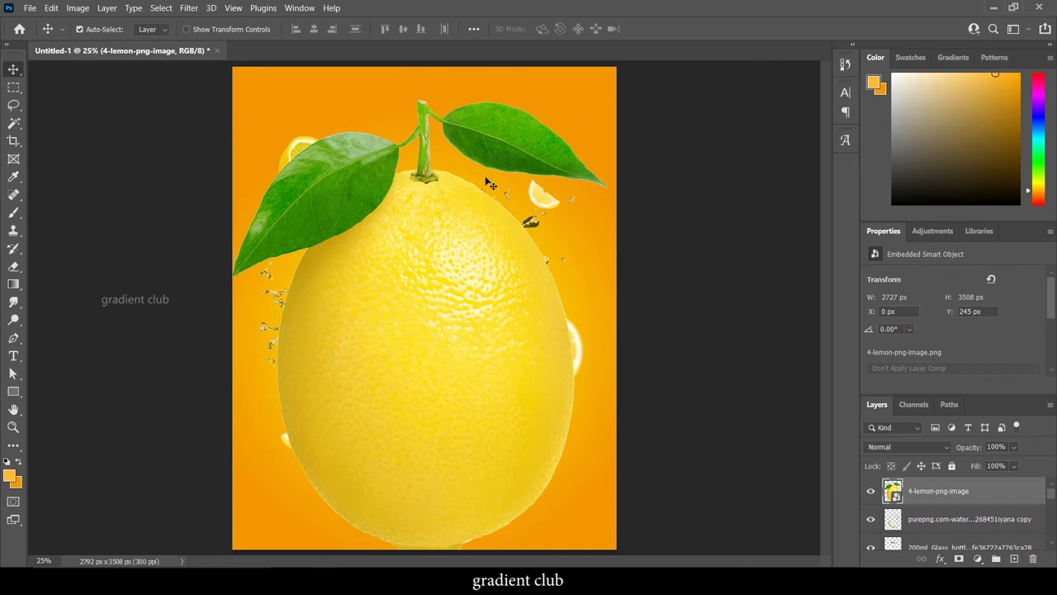
# - Shrink the leafy lemon and position it beside the bottle
pyautogui.hotkey('ctrl', 't')
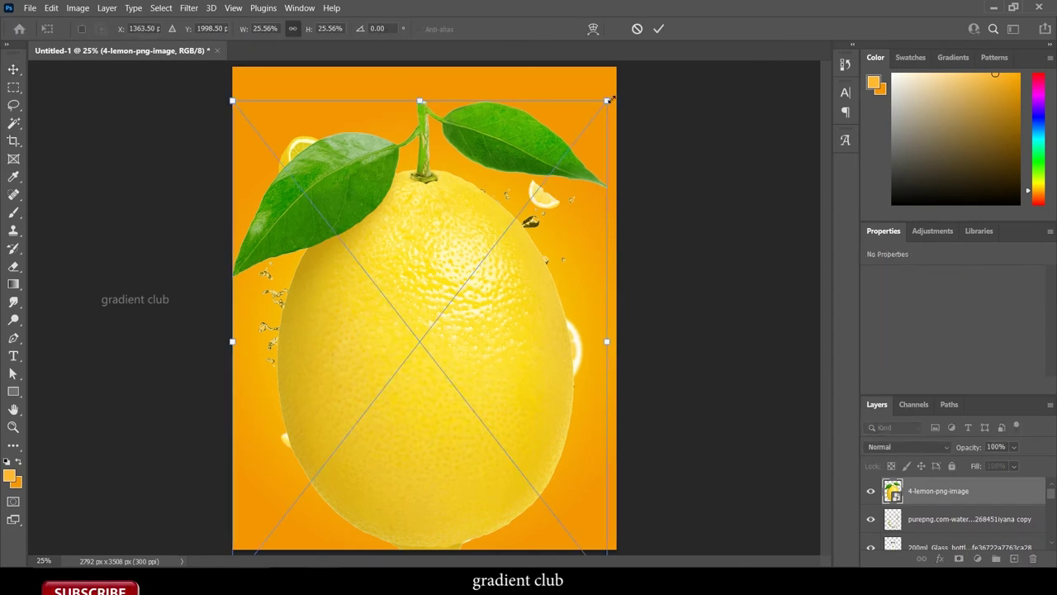
pyautogui.moveTo(608, 99); pyautogui.dragTo(362, 417)
pyautogui.moveTo(317, 475); pyautogui.dragTo(343, 401)
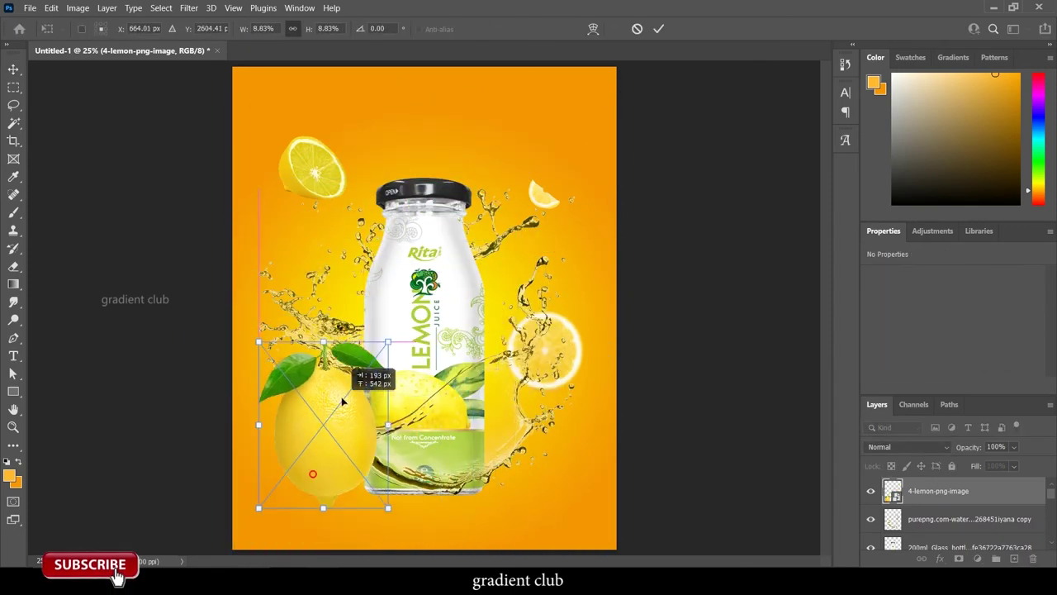
pyautogui.moveTo(388, 341); pyautogui.dragTo(343, 400)
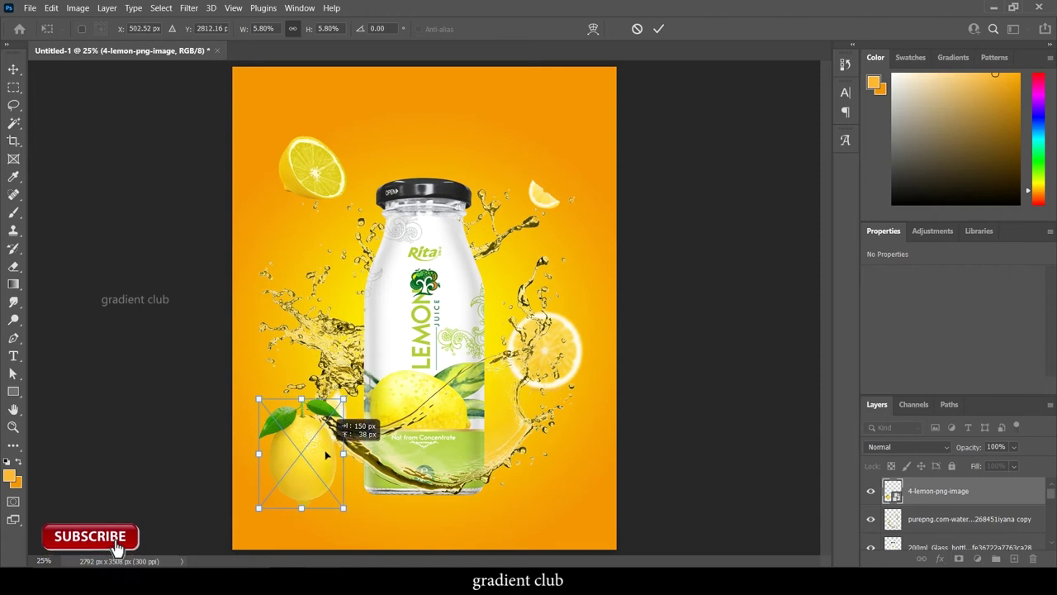
pyautogui.moveTo(326, 454)
pyautogui.mouseDown()
pyautogui.moveTo(302, 169)
pyautogui.moveTo(343, 312)
pyautogui.moveTo(351, 447)
pyautogui.mouseUp()
pyautogui.press('Return')
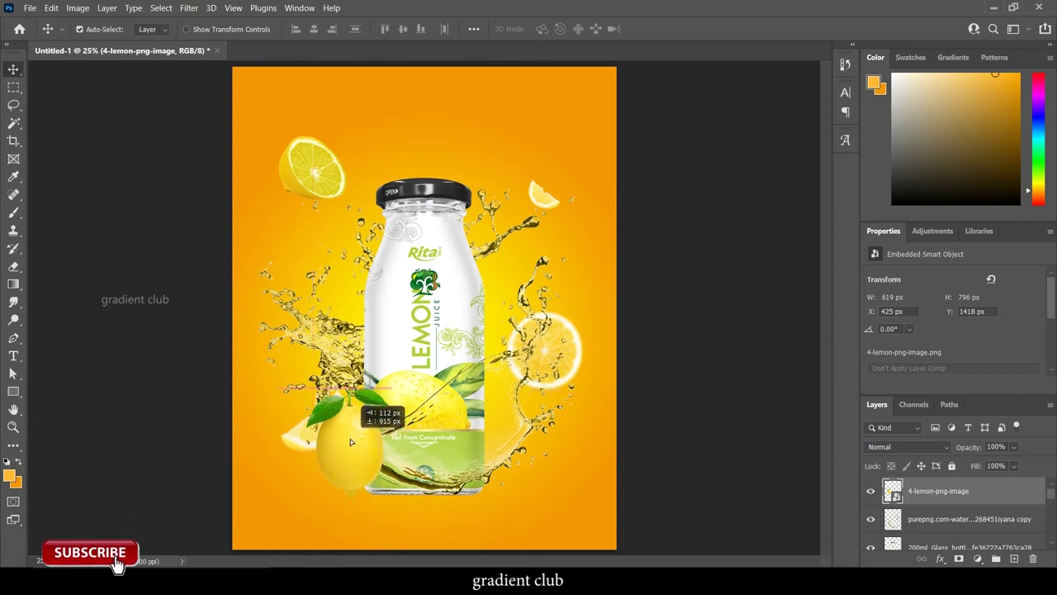
pyautogui.moveTo(351, 447)
pyautogui.mouseDown()
pyautogui.moveTo(546, 267)
pyautogui.moveTo(360, 449)
pyautogui.mouseUp()
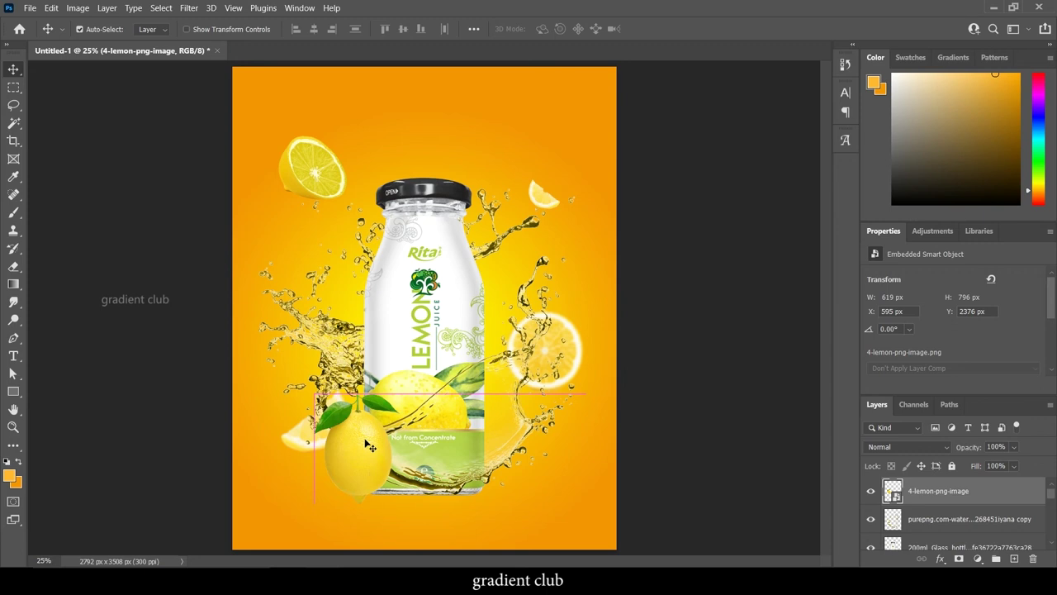
# - Shrink the lemon slightly more, move it to the bottle's lower right and send it behind
pyautogui.hotkey('ctrl', 't')
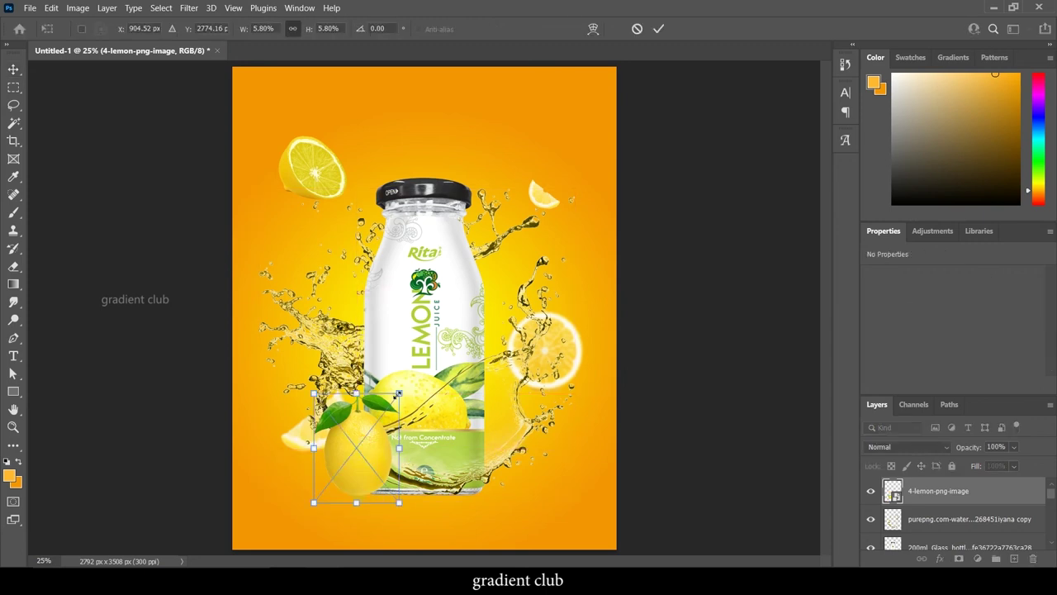
pyautogui.moveTo(399, 394); pyautogui.dragTo(382, 416)
pyautogui.moveTo(357, 460); pyautogui.dragTo(501, 452)
pyautogui.press('Return')
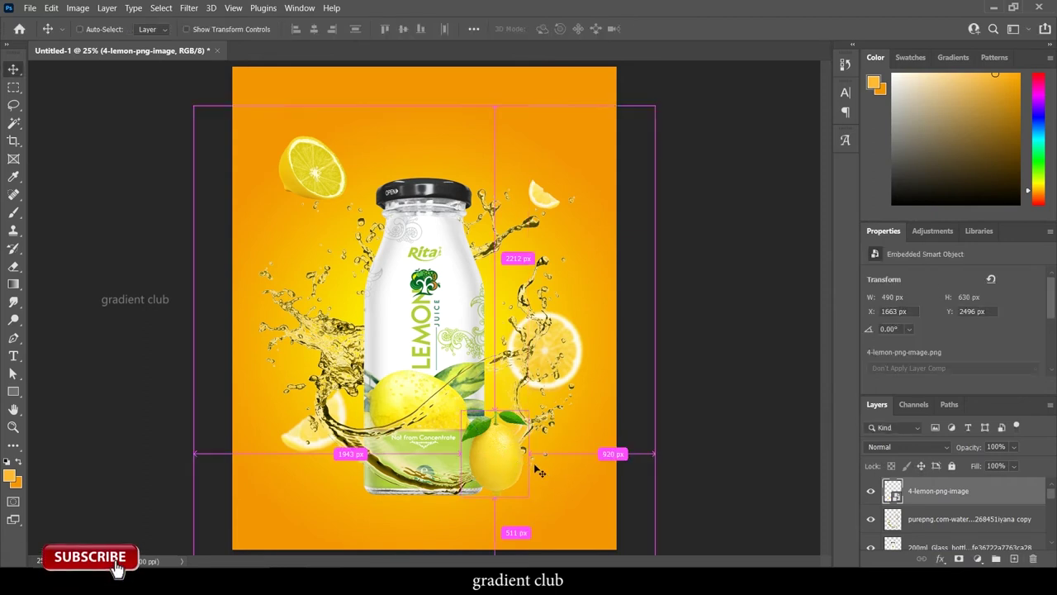
pyautogui.hotkey('ctrl', '[')
pyautogui.hotkey('ctrl', '[')
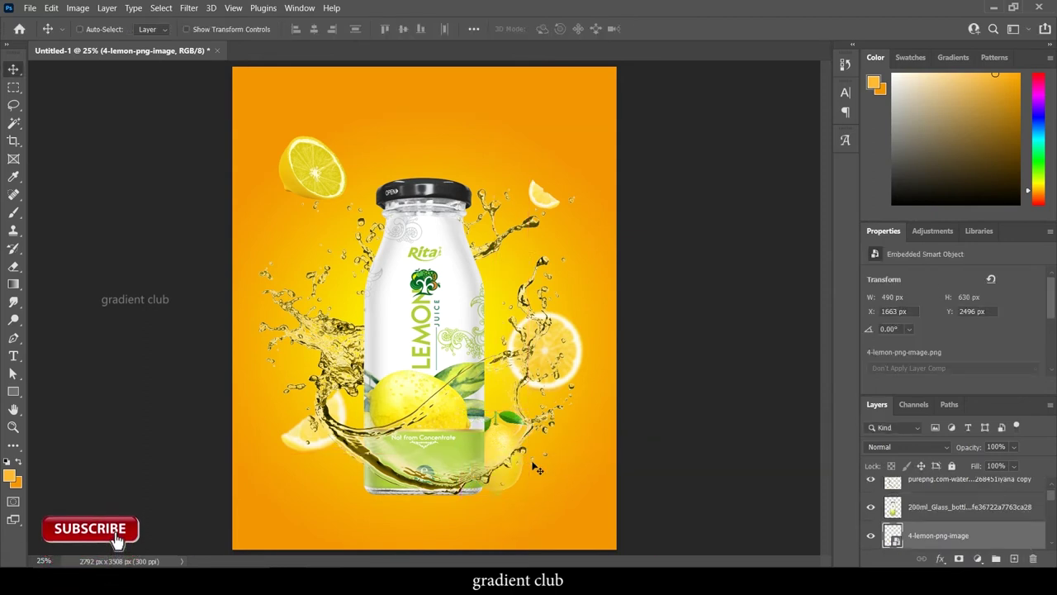
# - Move the lemon left of the bottle and enlarge a copy to 1836 × 2361 px above the splash
pyautogui.moveTo(527, 459)
pyautogui.mouseDown()
pyautogui.moveTo(328, 439)
pyautogui.moveTo(326, 245)
pyautogui.mouseUp()
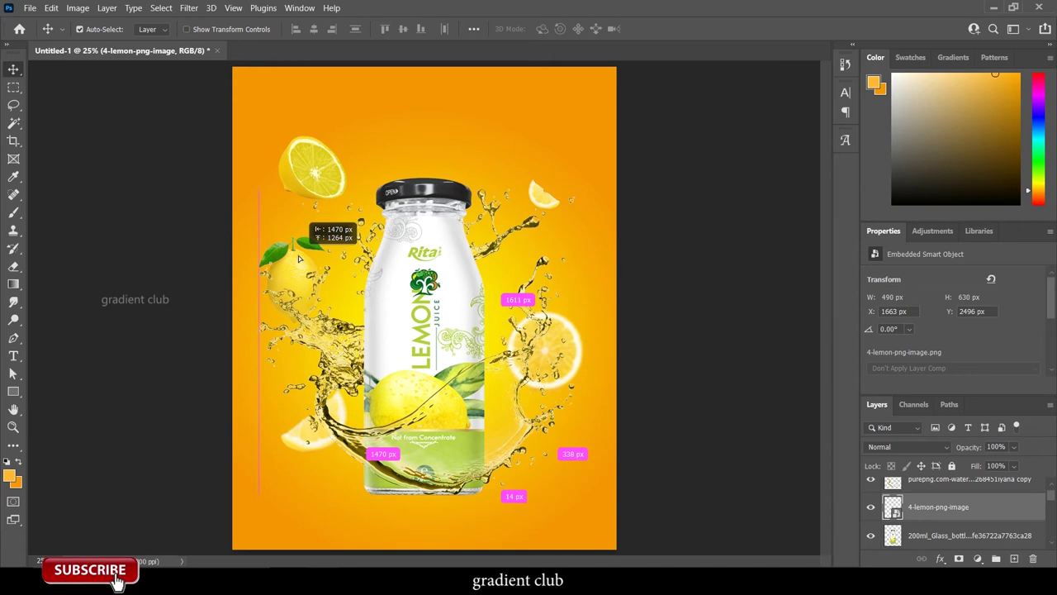
pyautogui.moveTo(325, 244)
pyautogui.mouseDown()
pyautogui.moveTo(310, 261)
pyautogui.moveTo(508, 163)
pyautogui.mouseUp()
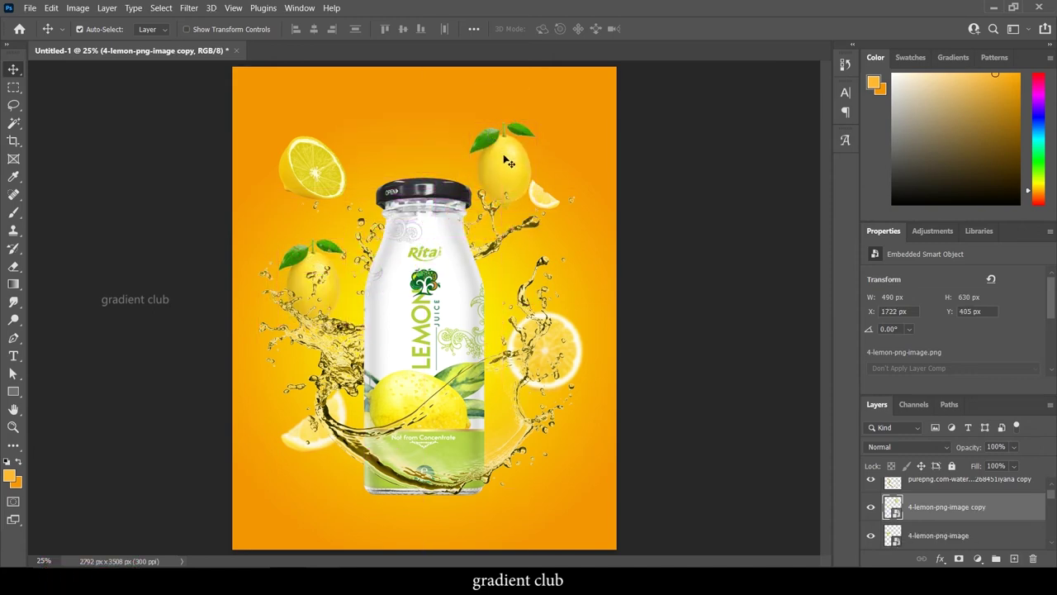
pyautogui.hotkey('ctrl', 't')
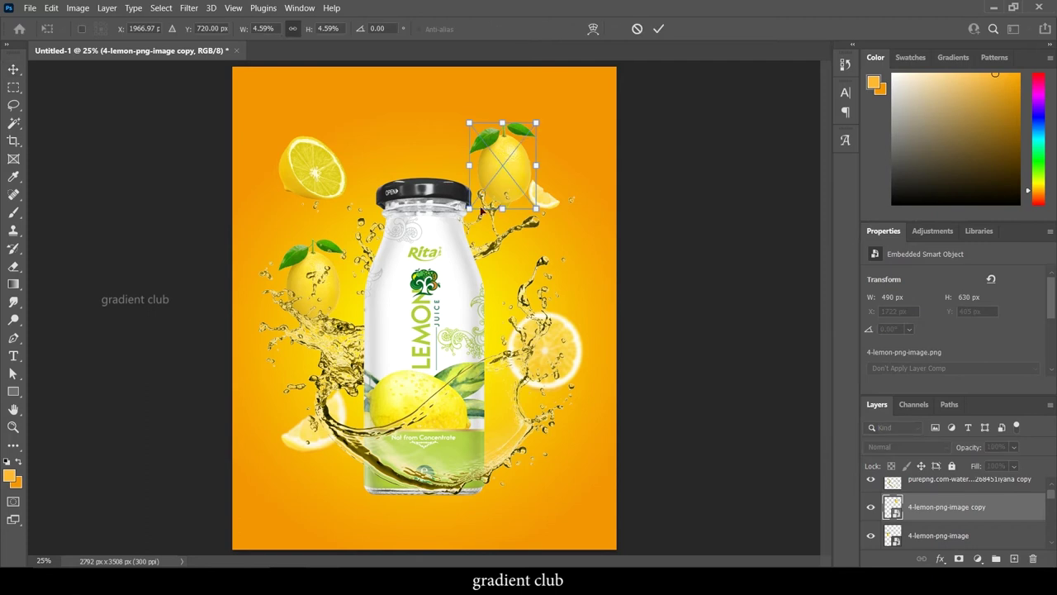
pyautogui.moveTo(469, 206); pyautogui.dragTo(284, 446)
pyautogui.moveTo(423, 324); pyautogui.dragTo(472, 312)
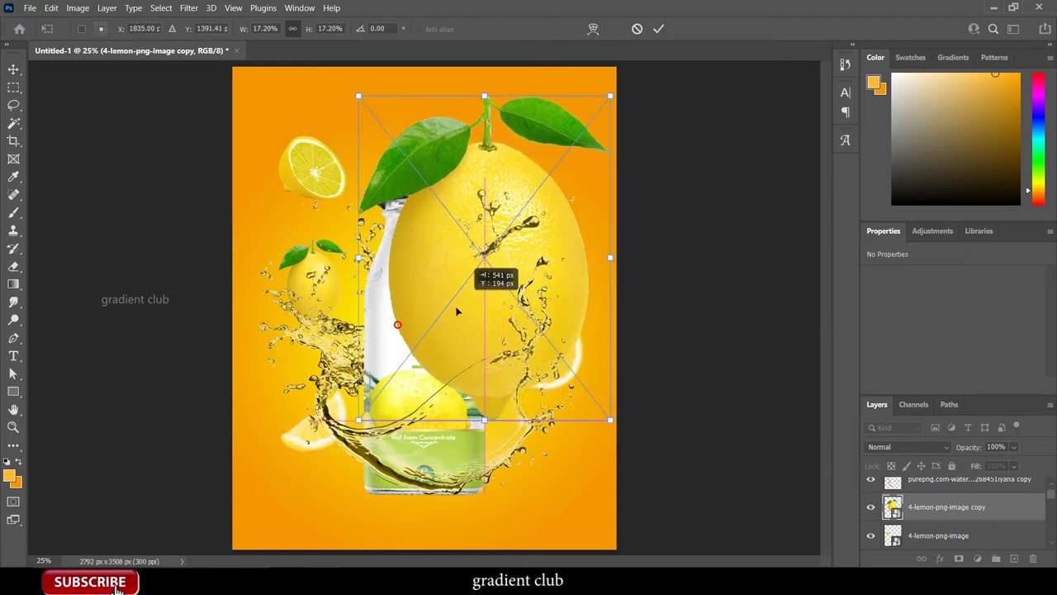
pyautogui.doubleClick(449, 307)
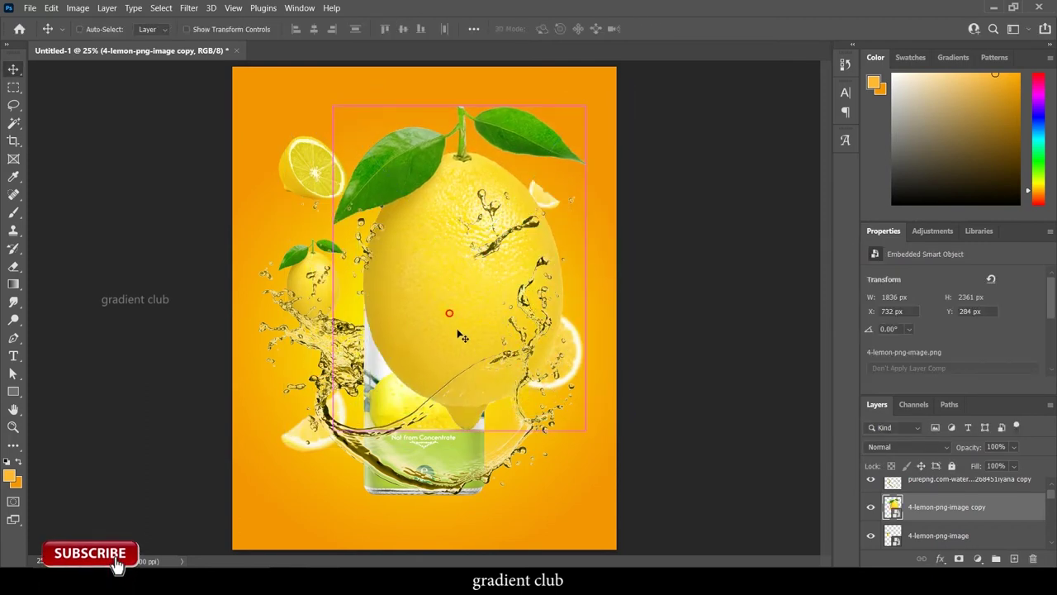
pyautogui.hotkey('ctrl', ']')
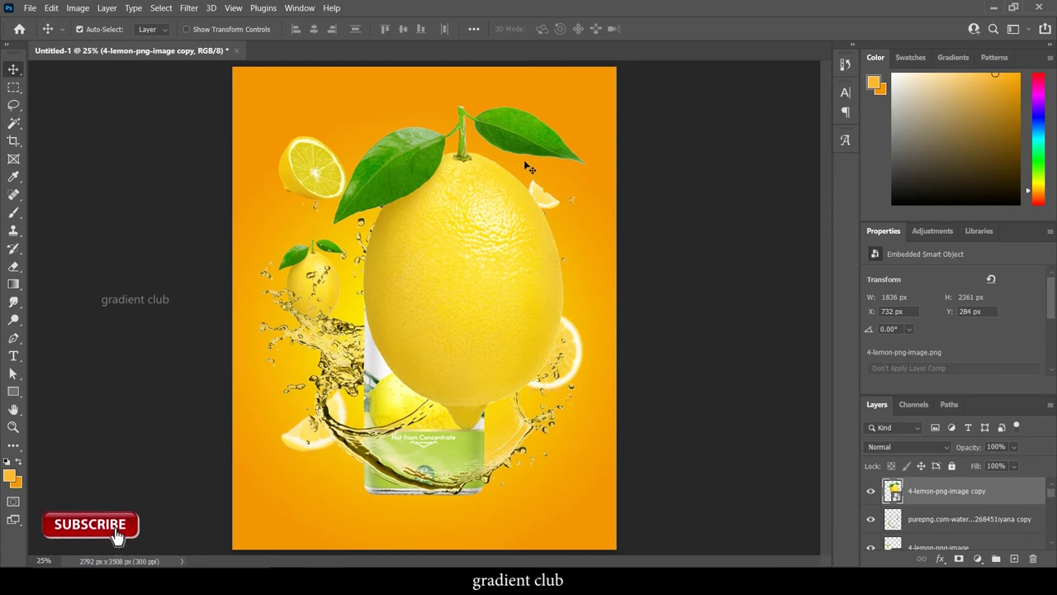
pyautogui.scroll(1, 530, 169)
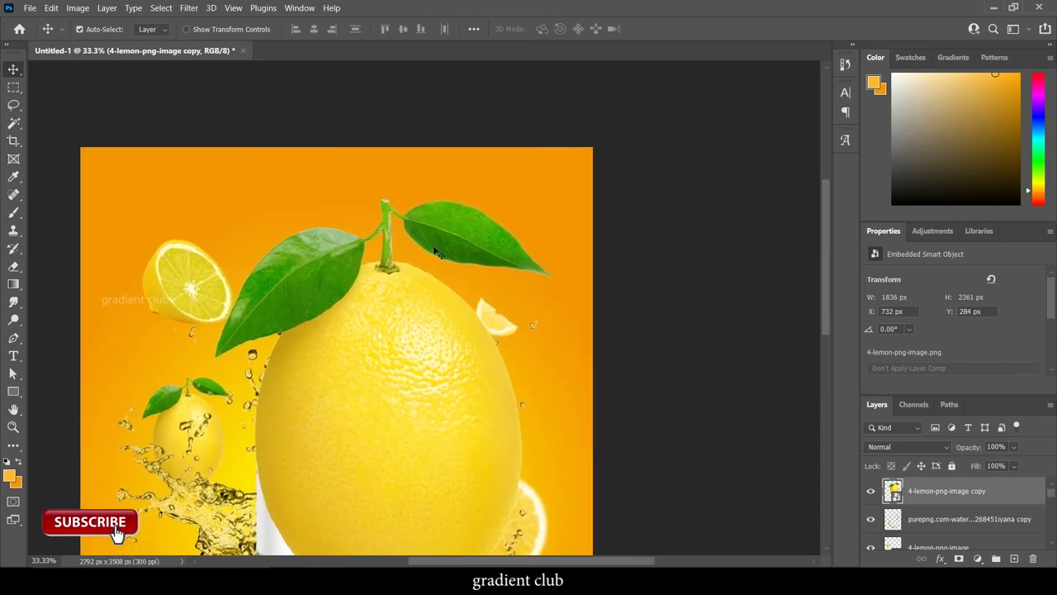
# - Lasso-select the right-hand leaf and rasterize the lemon copy layer
pyautogui.click(13, 105)
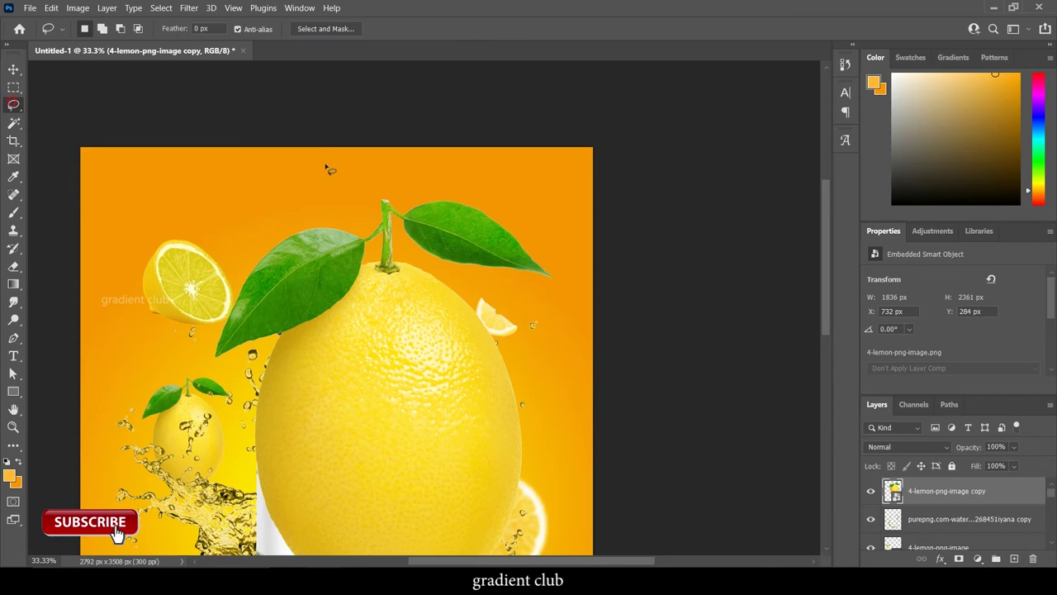
pyautogui.scroll(1, 401, 208)
pyautogui.moveTo(400, 208); pyautogui.dragTo(388, 206)
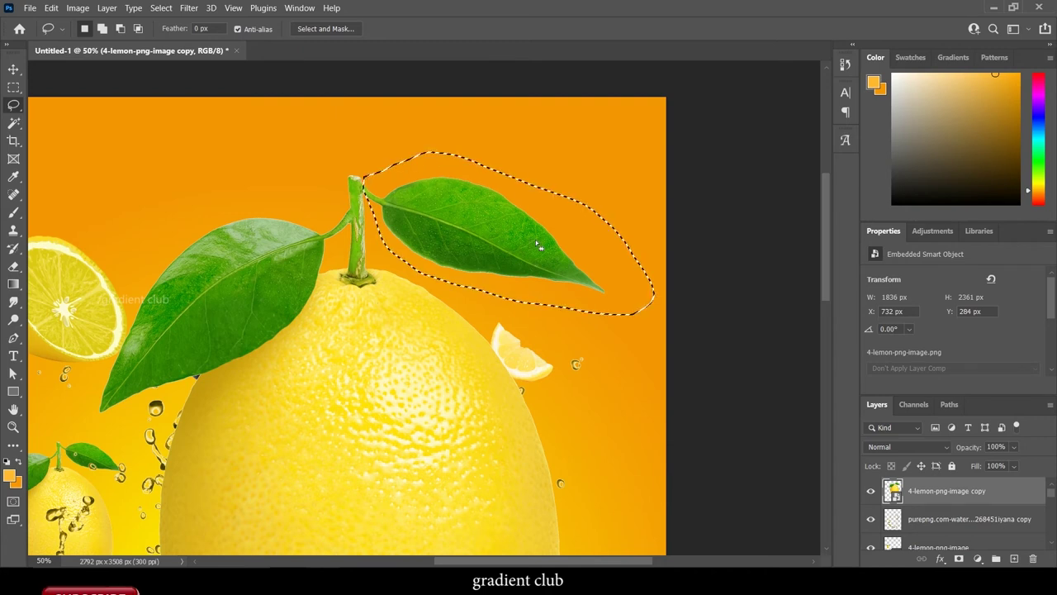
pyautogui.rightClick(937, 496)
pyautogui.click(798, 254)
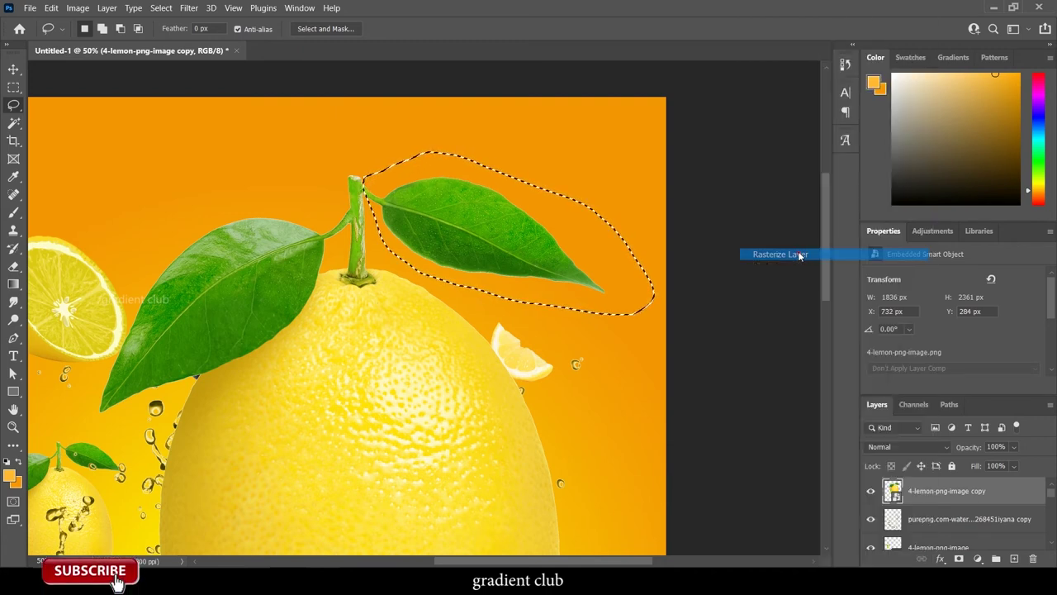
pyautogui.hotkey('ctrl', '-')
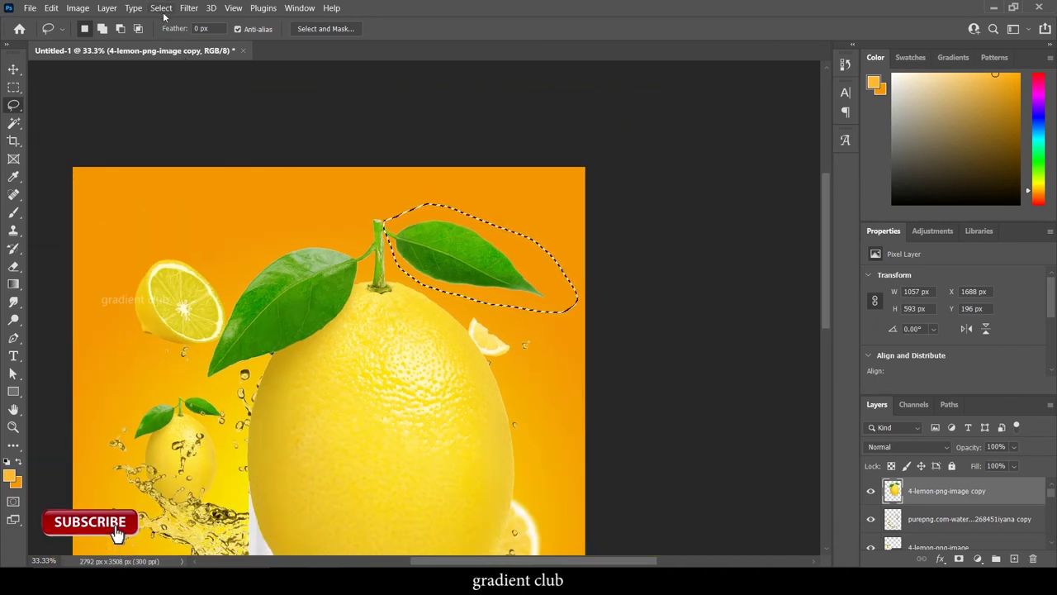
# - Invert the selection, delete everything but the leaf, and deselect
pyautogui.click(162, 9)
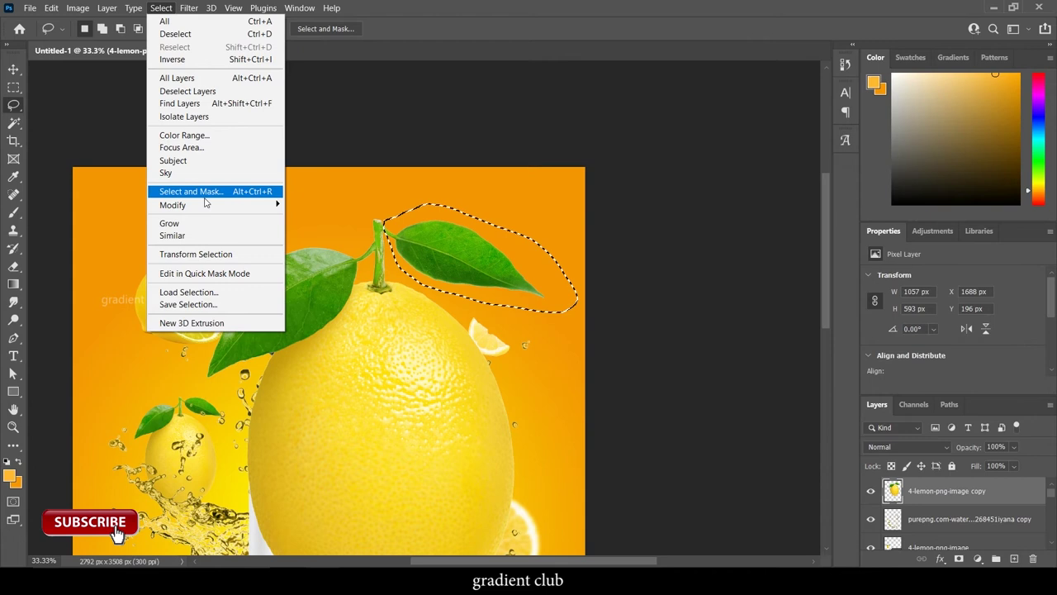
pyautogui.click(236, 61)
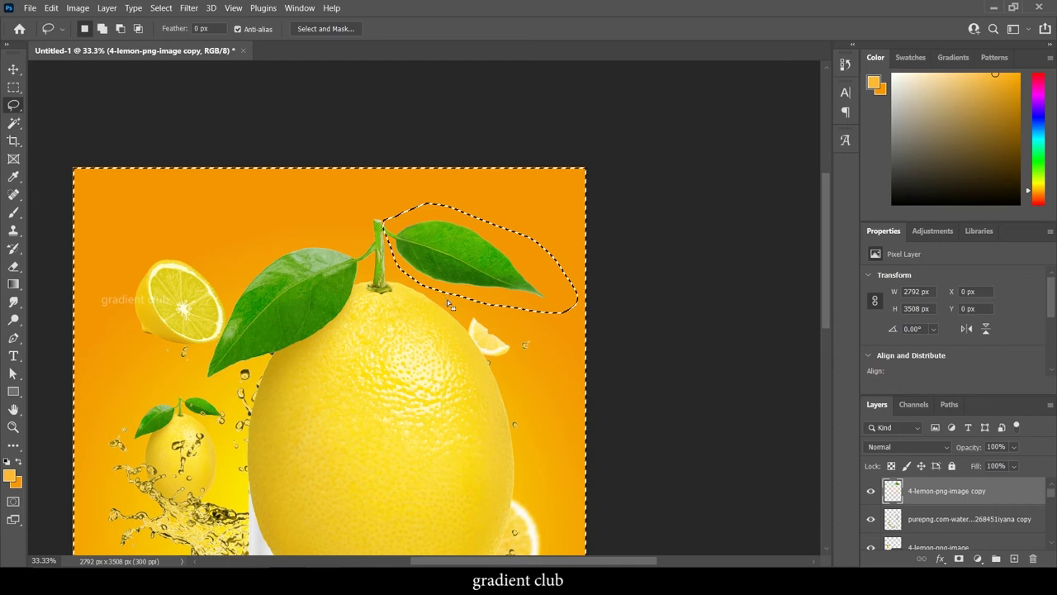
pyautogui.press('Delete')
pyautogui.hotkey('ctrl', 'd')
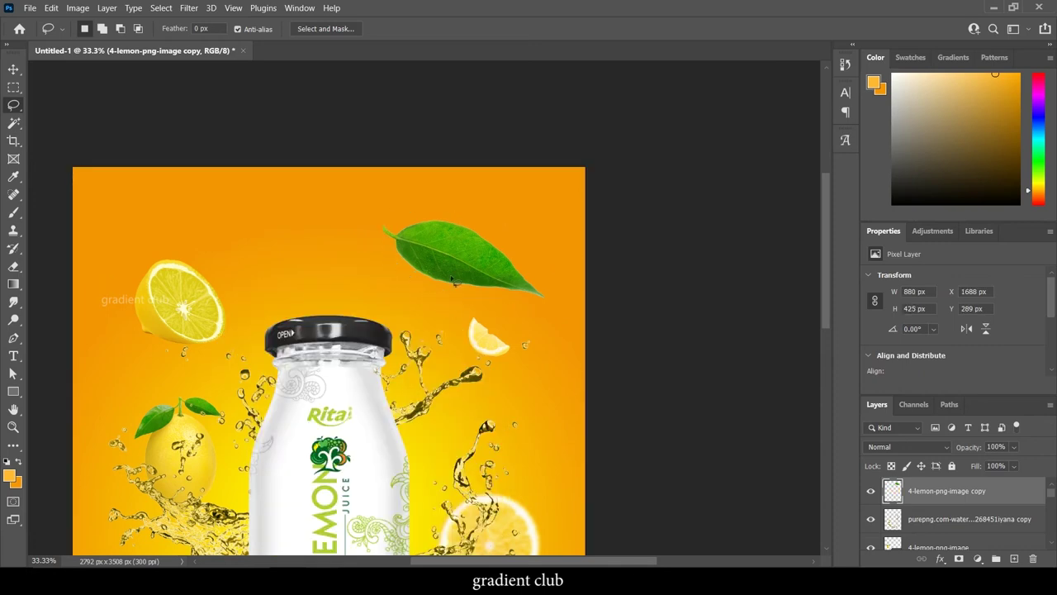
pyautogui.hotkey('ctrl', '-')
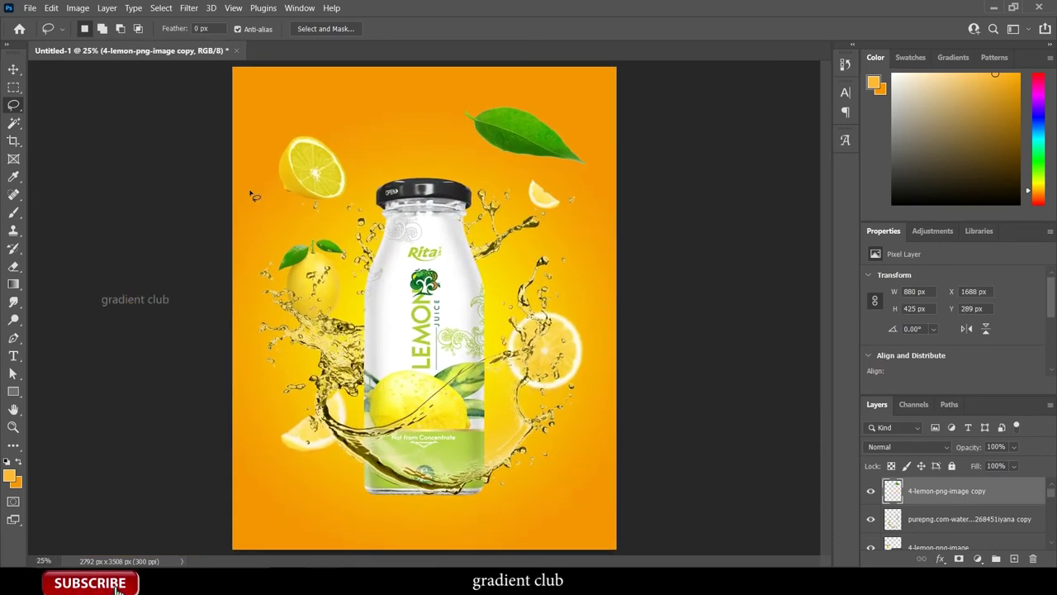
# - Shrink the leaf to 407 × 196 px and place it right of the bottle's neck
pyautogui.click(12, 71)
pyautogui.moveTo(524, 146); pyautogui.dragTo(491, 176)
pyautogui.hotkey('ctrl', 't')
pyautogui.moveTo(555, 134)
pyautogui.mouseDown()
pyautogui.moveTo(476, 172)
pyautogui.moveTo(585, 254)
pyautogui.mouseUp()
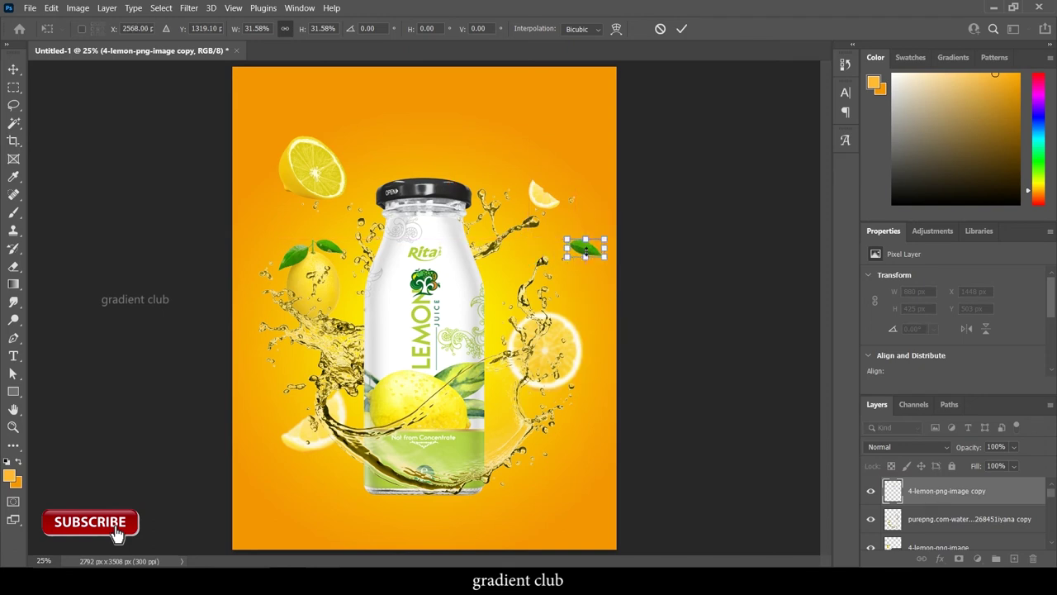
pyautogui.moveTo(565, 239)
pyautogui.mouseDown()
pyautogui.moveTo(543, 232)
pyautogui.moveTo(570, 249)
pyautogui.mouseUp()
pyautogui.press('Return')
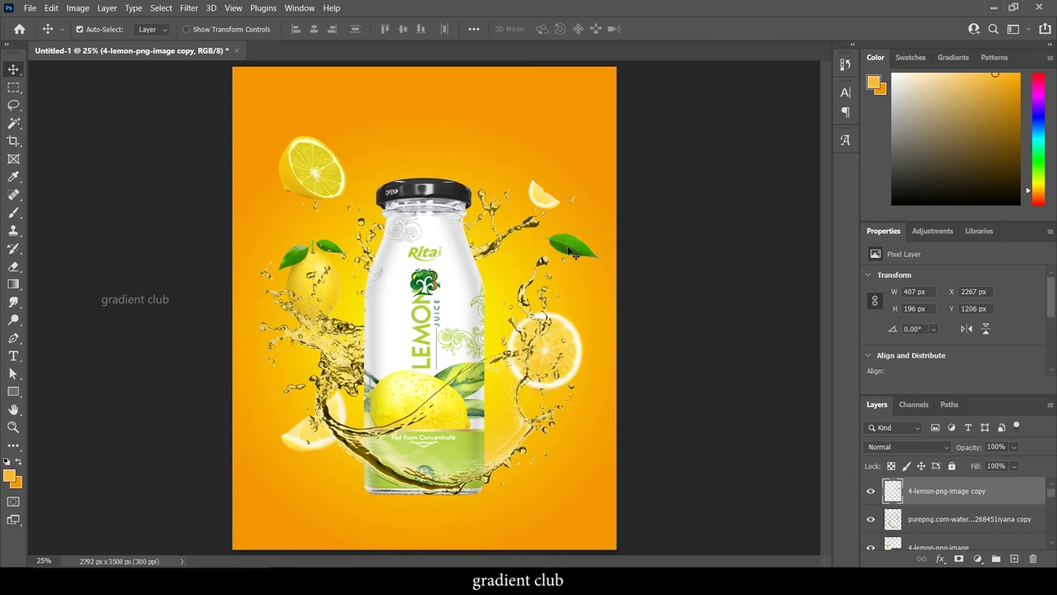
# - Preview a Gaussian Blur of radius 4.1 on the leaf, then cancel it
pyautogui.click(188, 7)
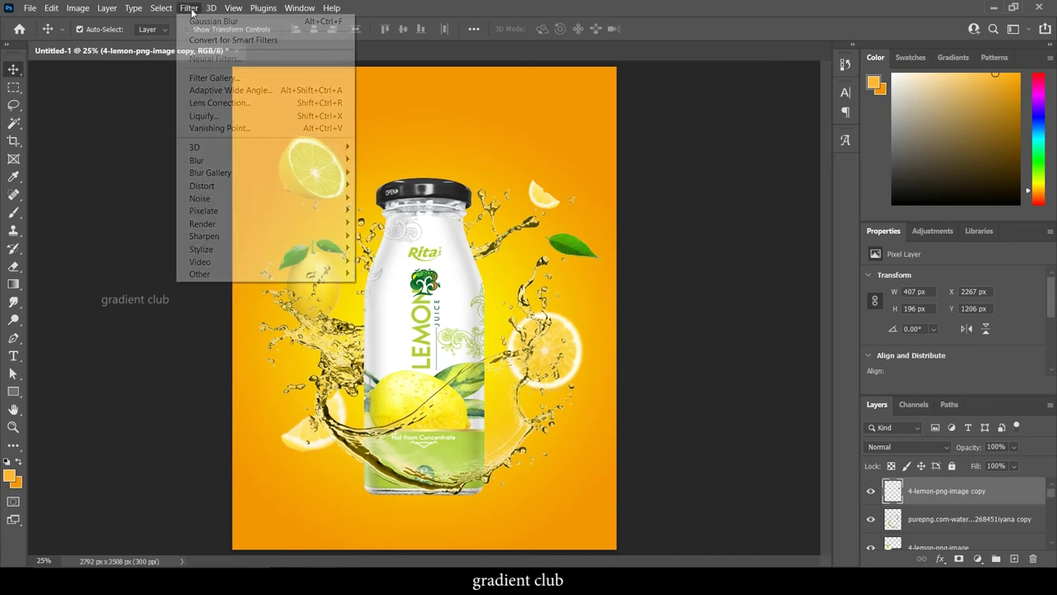
pyautogui.click(244, 160)
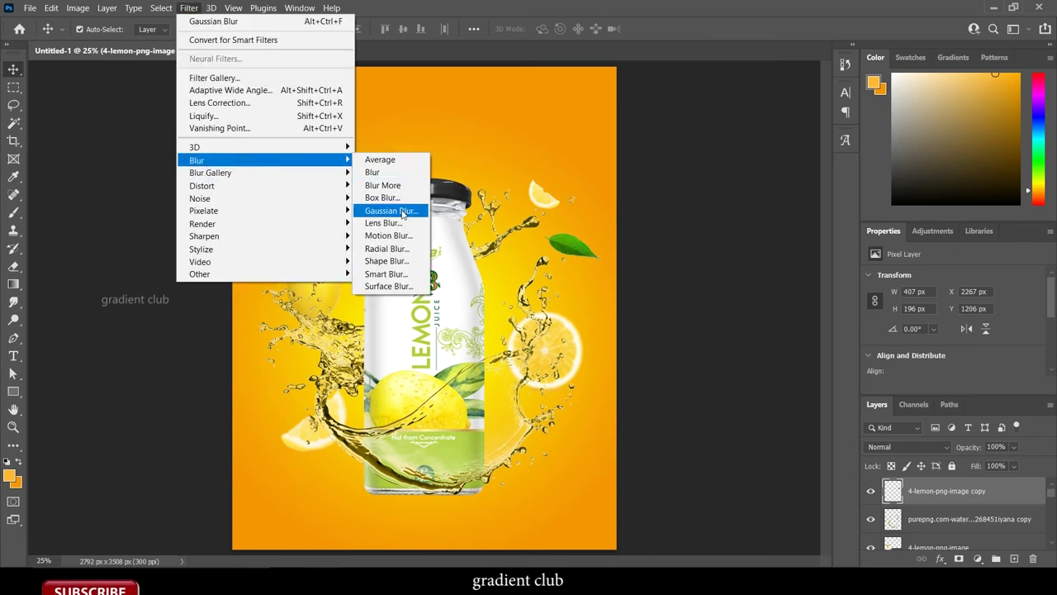
pyautogui.click(391, 211)
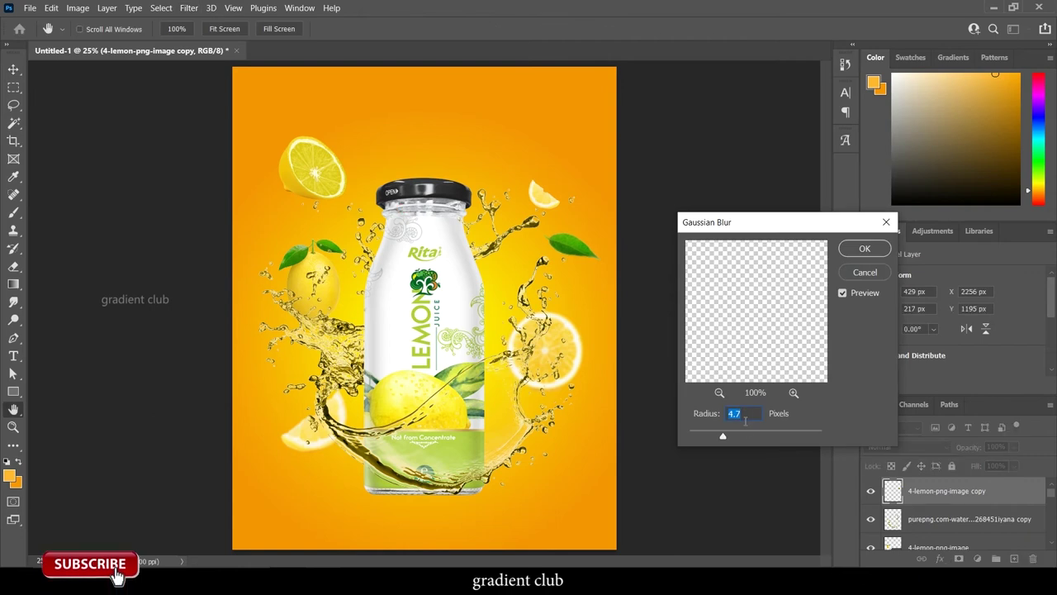
pyautogui.moveTo(723, 438); pyautogui.dragTo(719, 435)
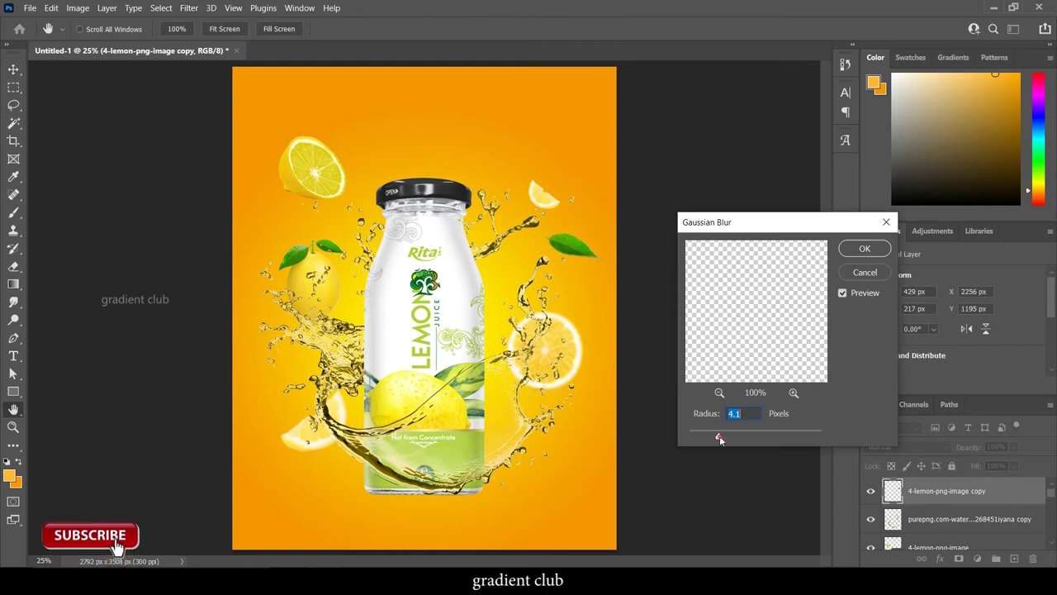
pyautogui.click(866, 274)
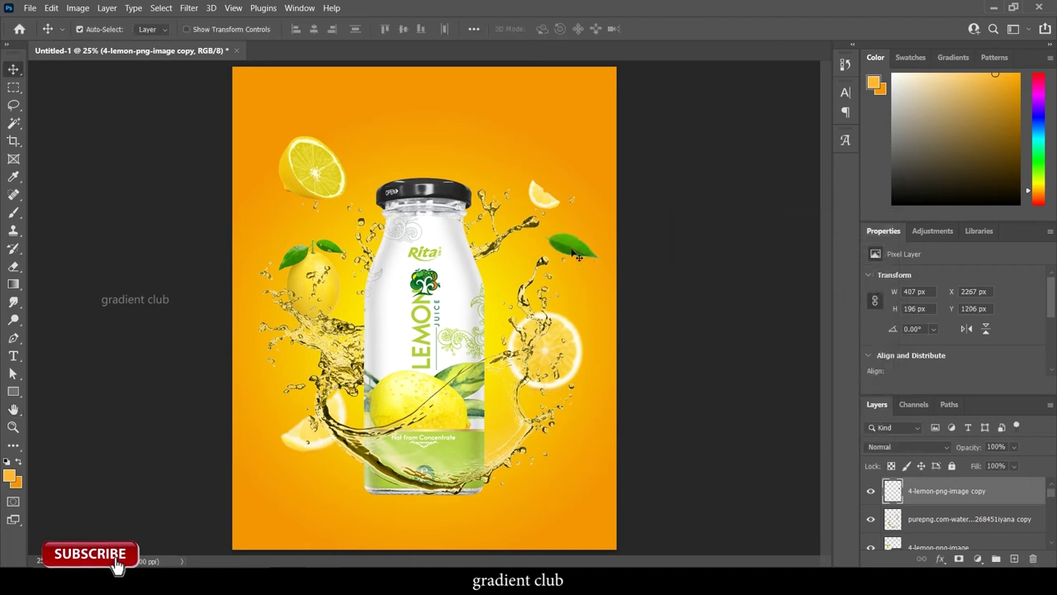
# - Duplicate the leaf to the lower left and blur the original with Gaussian Blur 4.7
pyautogui.moveTo(577, 242); pyautogui.dragTo(322, 484)
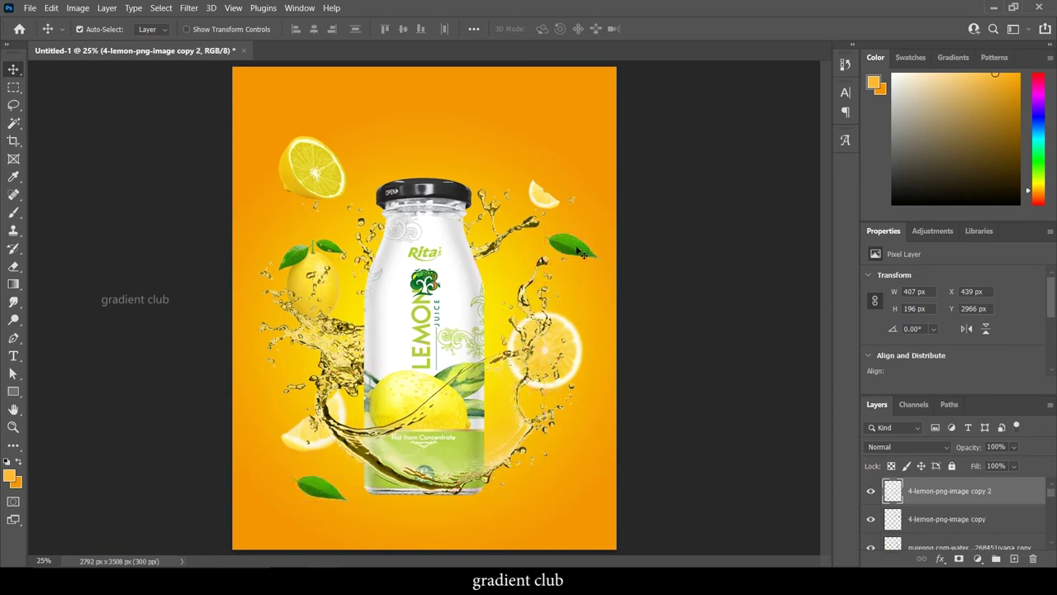
pyautogui.click(581, 254)
pyautogui.click(185, 7)
pyautogui.moveTo(197, 160)
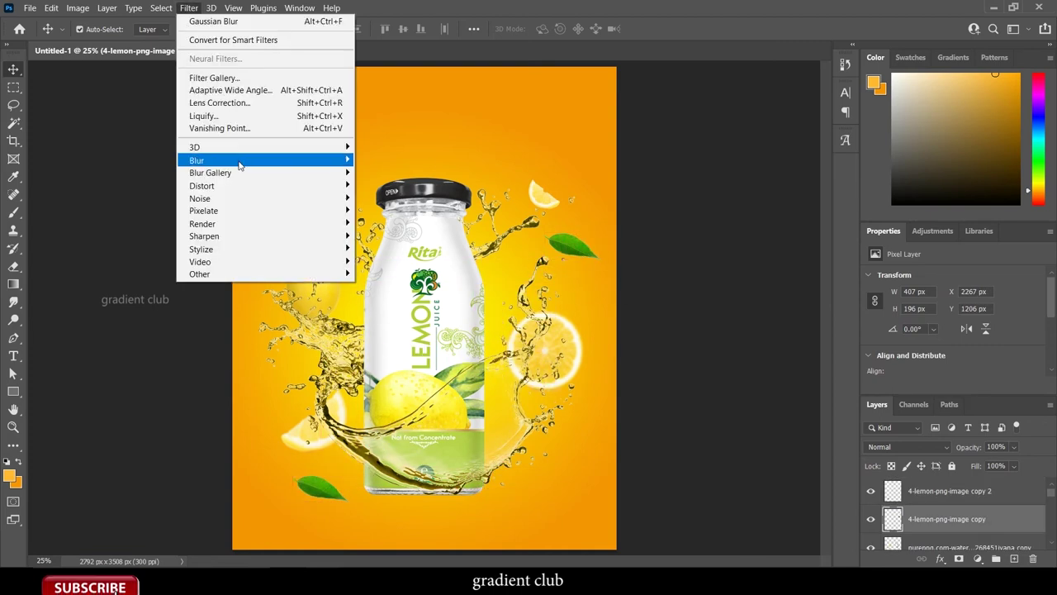
pyautogui.click(393, 211)
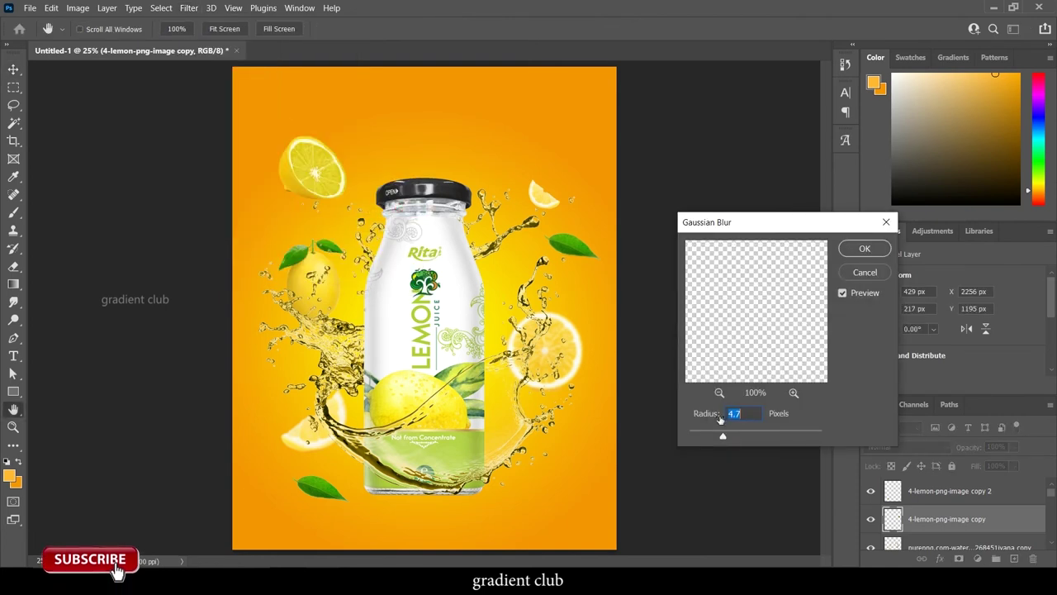
pyautogui.click(864, 249)
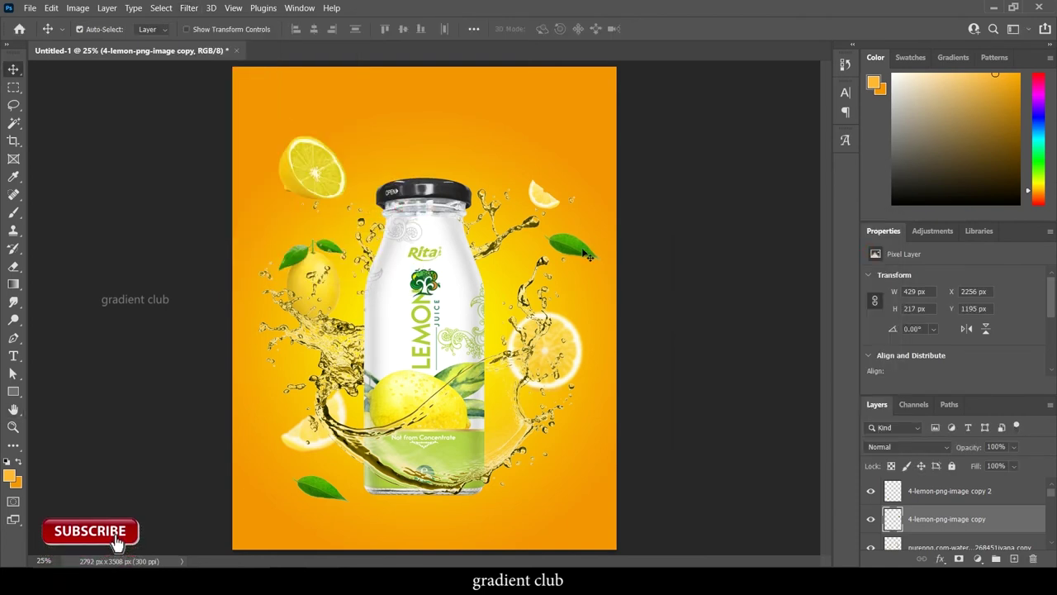
# - Duplicate the blurred leaf beside the bottle's label and send it behind the other layers
pyautogui.moveTo(581, 254); pyautogui.dragTo(542, 261)
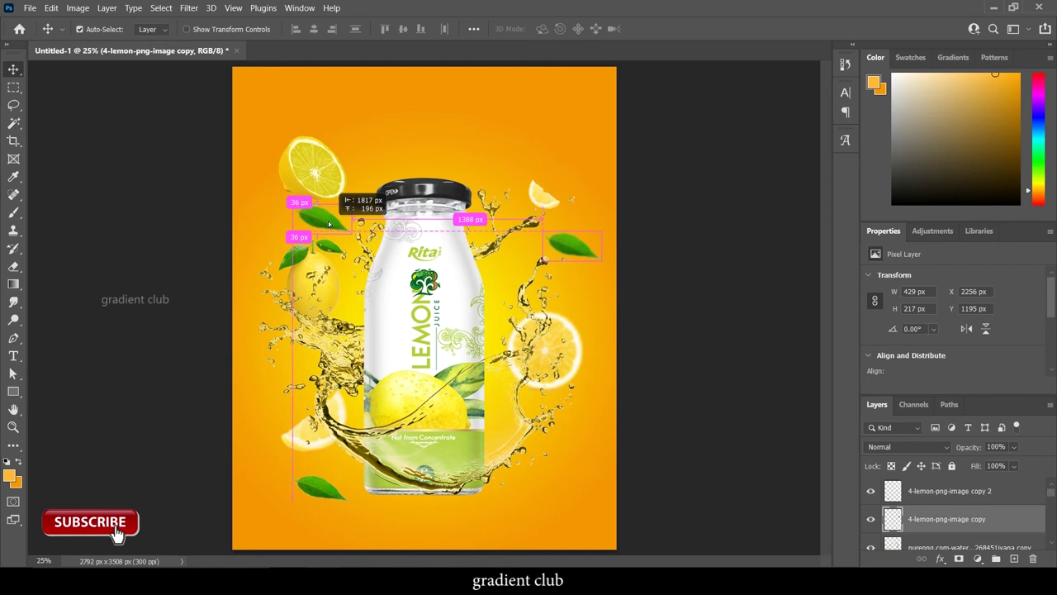
pyautogui.moveTo(528, 222)
pyautogui.mouseDown()
pyautogui.moveTo(527, 322)
pyautogui.moveTo(507, 433)
pyautogui.mouseUp()
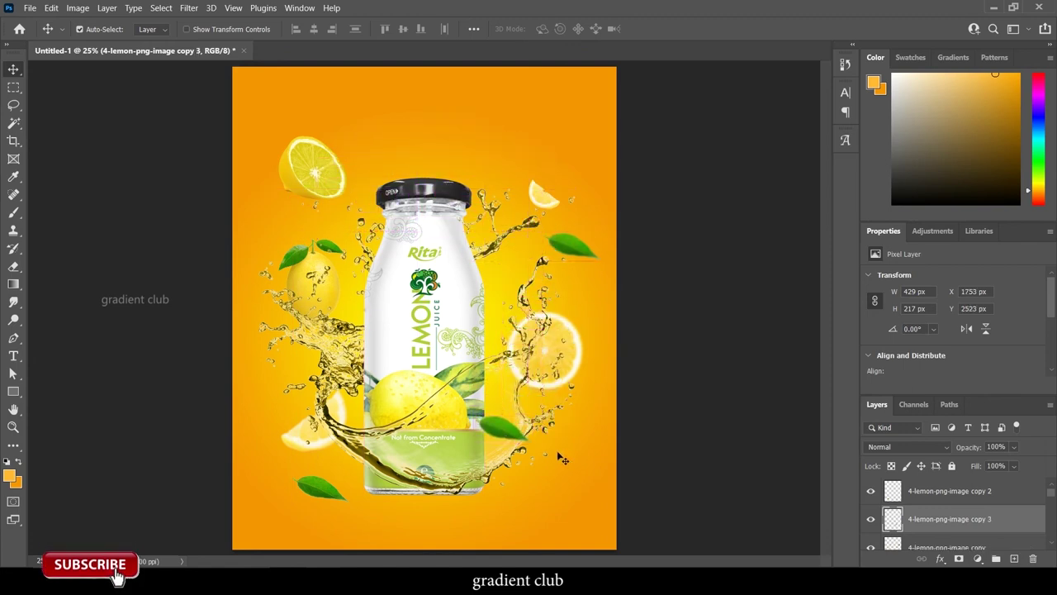
pyautogui.press('ctrl')
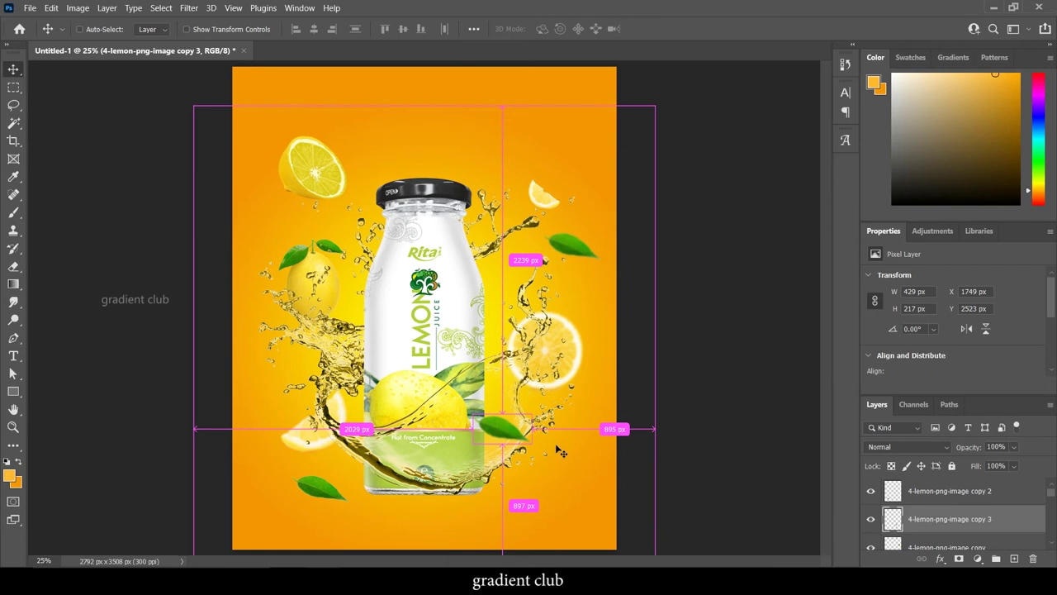
pyautogui.hotkey('ctrl', '[')
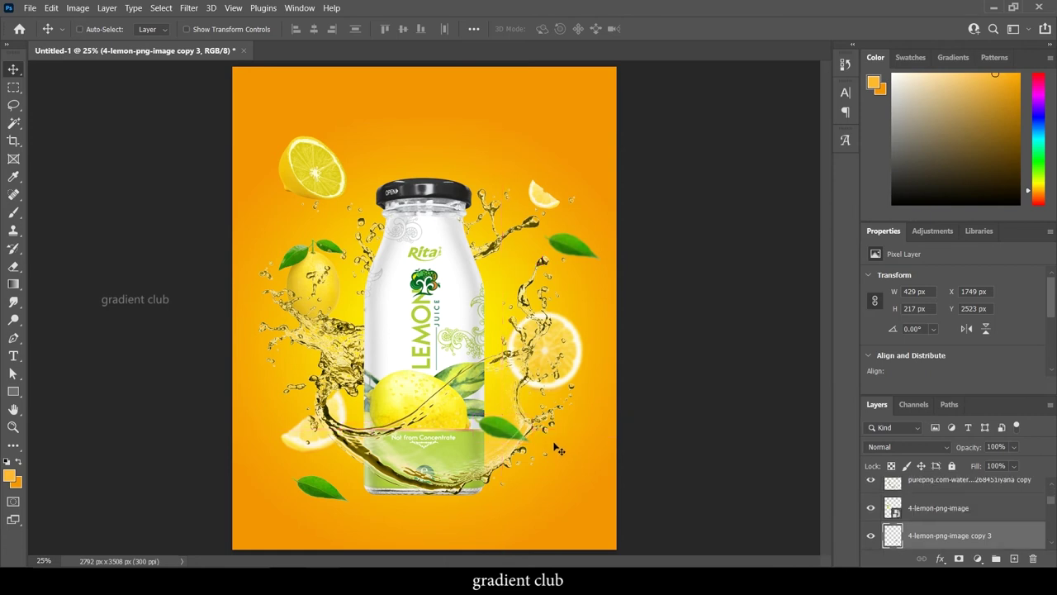
pyautogui.moveTo(507, 431)
pyautogui.mouseDown()
pyautogui.moveTo(554, 383)
pyautogui.moveTo(324, 388)
pyautogui.mouseUp()
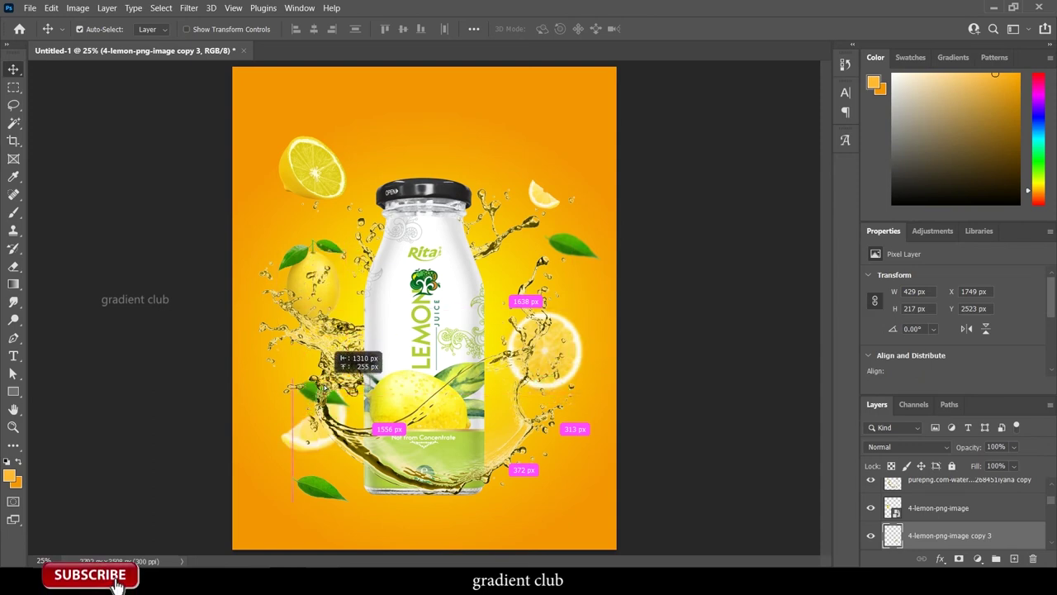
# - Move the half lemon to the canvas's left edge and the lower-left leaf near the top
pyautogui.moveTo(312, 171); pyautogui.dragTo(257, 152)
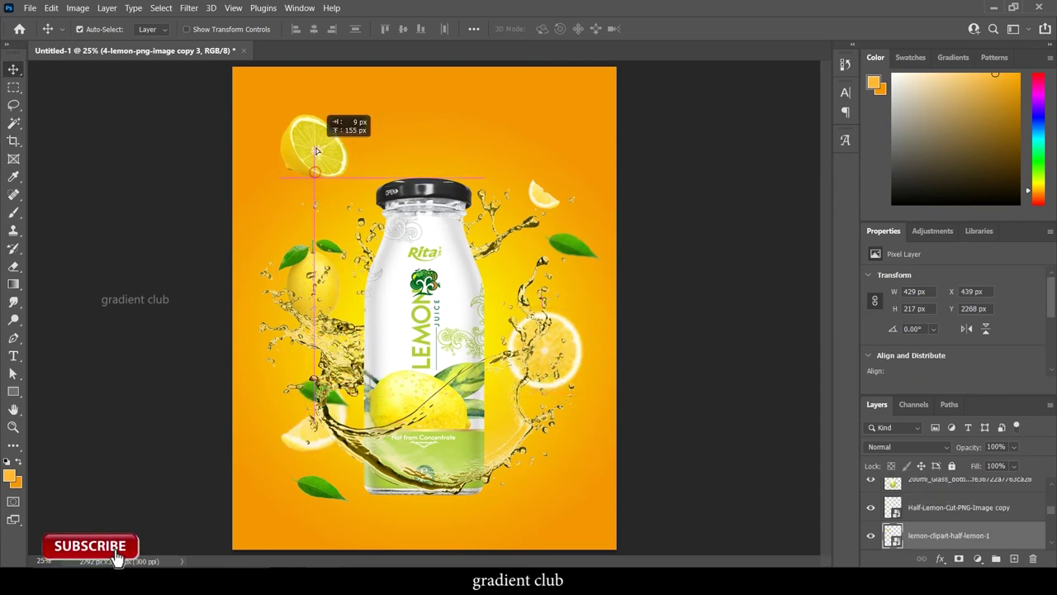
pyautogui.moveTo(257, 152); pyautogui.dragTo(278, 181)
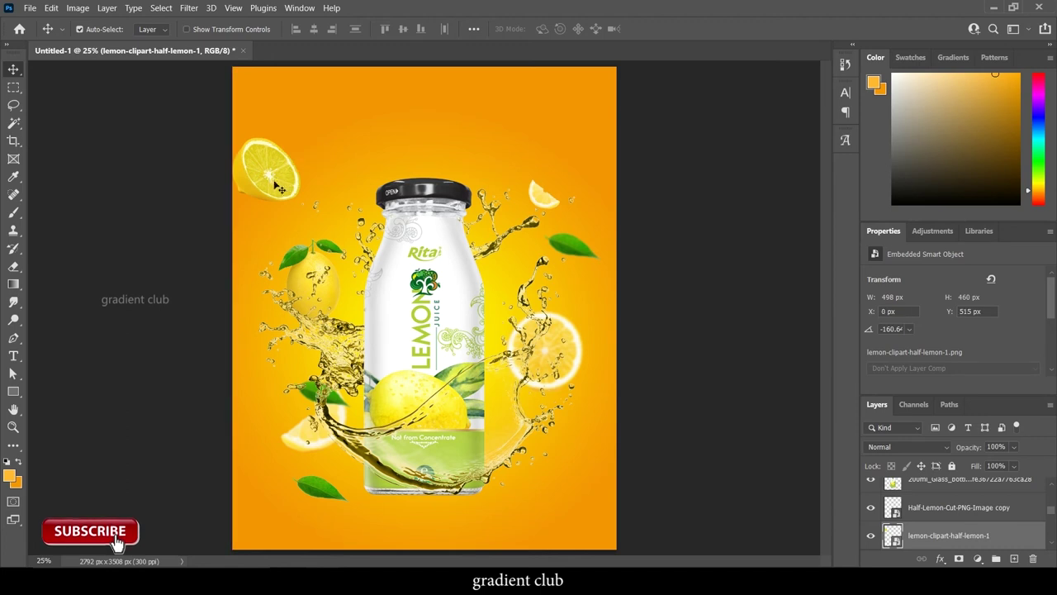
pyautogui.moveTo(278, 181)
pyautogui.mouseDown()
pyautogui.moveTo(308, 177)
pyautogui.moveTo(252, 175)
pyautogui.mouseUp()
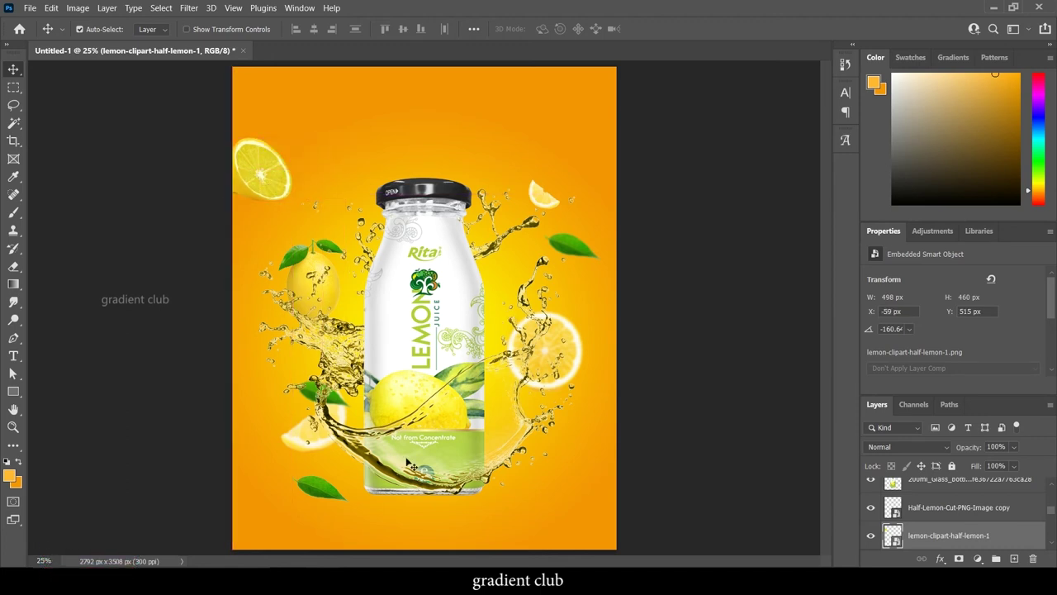
pyautogui.moveTo(327, 489)
pyautogui.mouseDown()
pyautogui.moveTo(508, 128)
pyautogui.moveTo(499, 117)
pyautogui.mouseUp()
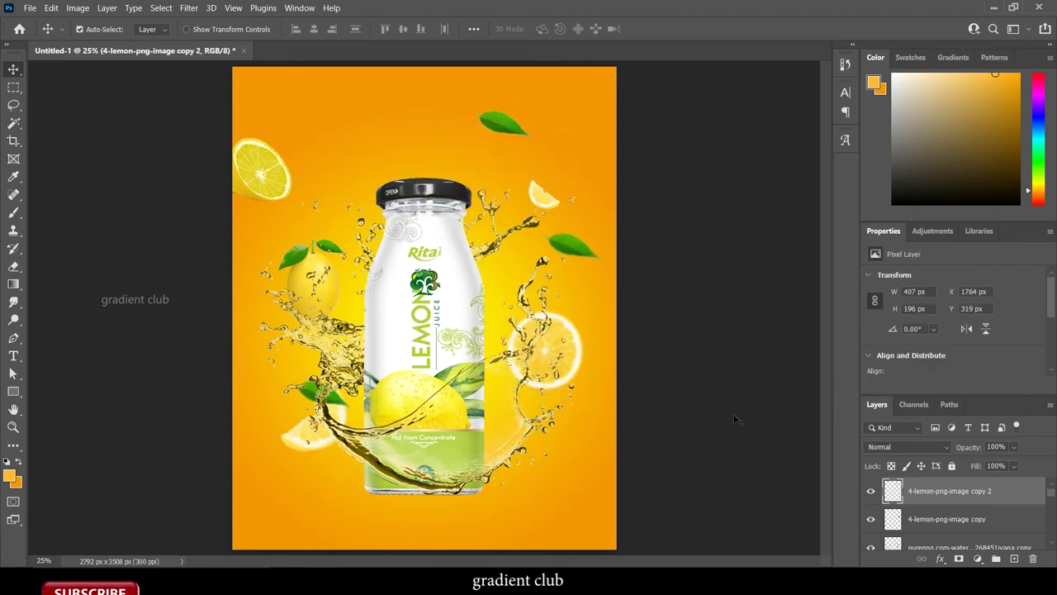
# - Select Layer 2 in the Layers panel
pyautogui.scroll(-5, 981, 526)
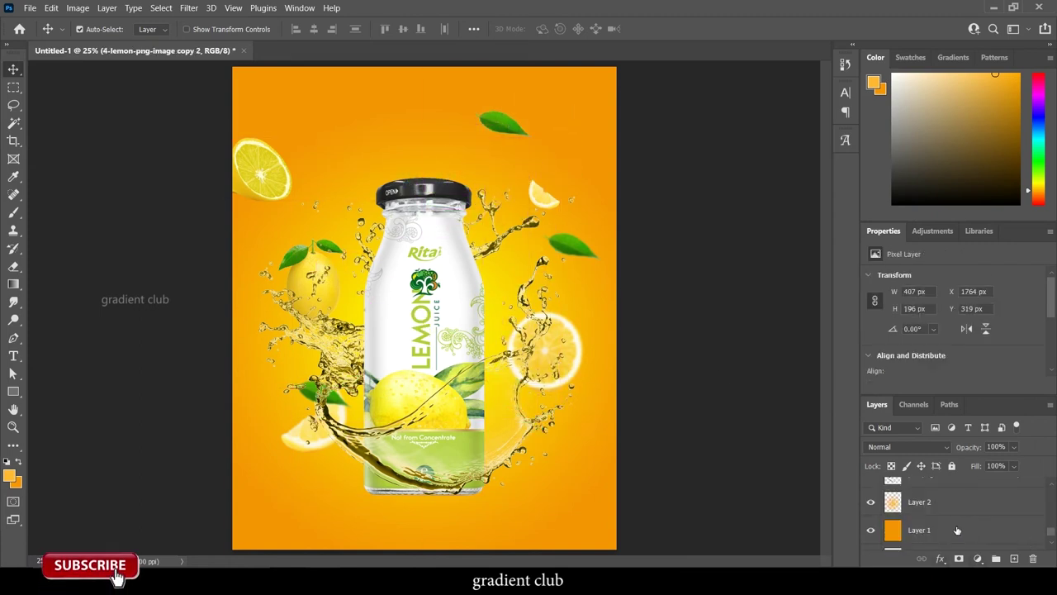
pyautogui.click(951, 522)
pyautogui.click(1014, 558)
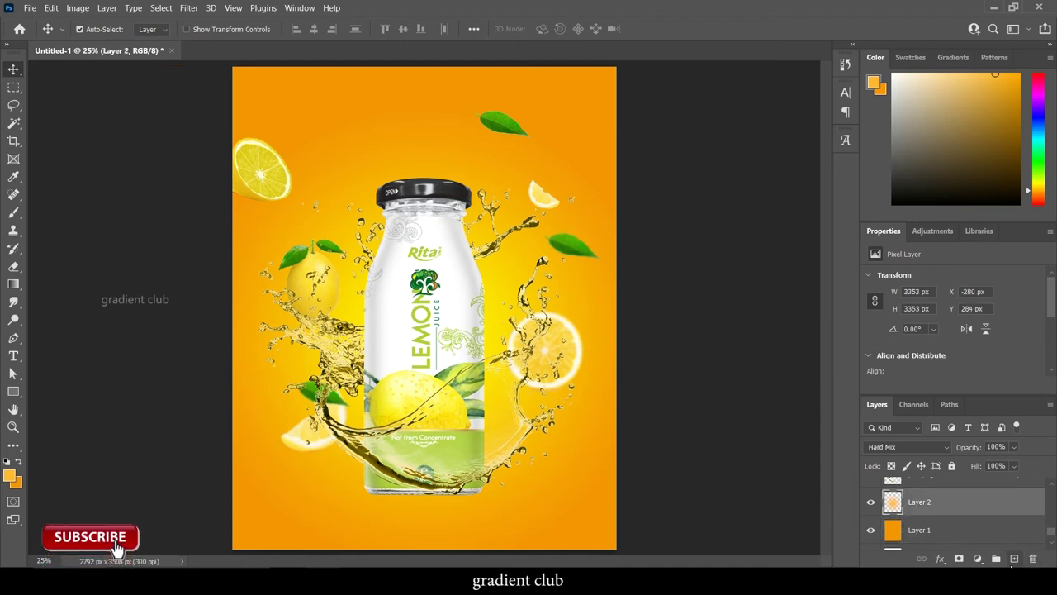
pyautogui.click(12, 88)
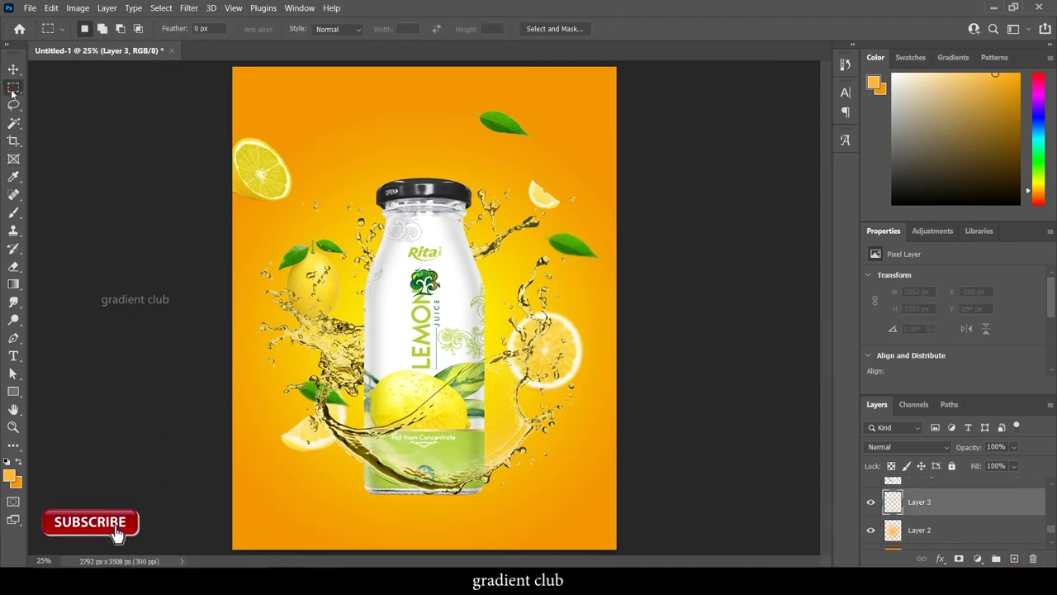
# - Draw a thin oval selection under the bottle and fill it with black
pyautogui.rightClick(13, 88)
pyautogui.click(76, 104)
pyautogui.moveTo(363, 504); pyautogui.dragTo(511, 509)
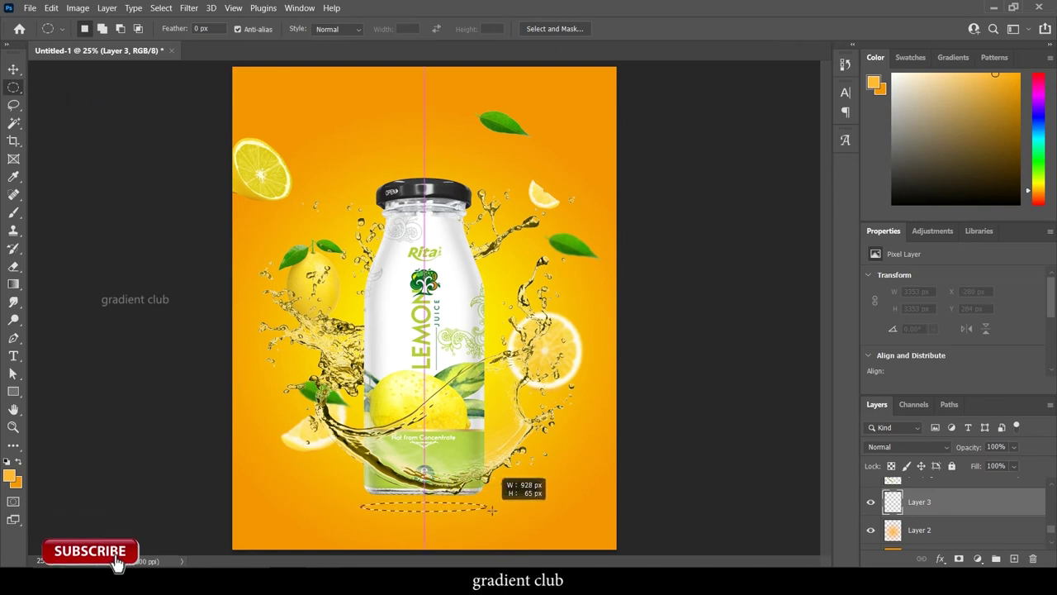
pyautogui.moveTo(512, 509); pyautogui.dragTo(506, 512)
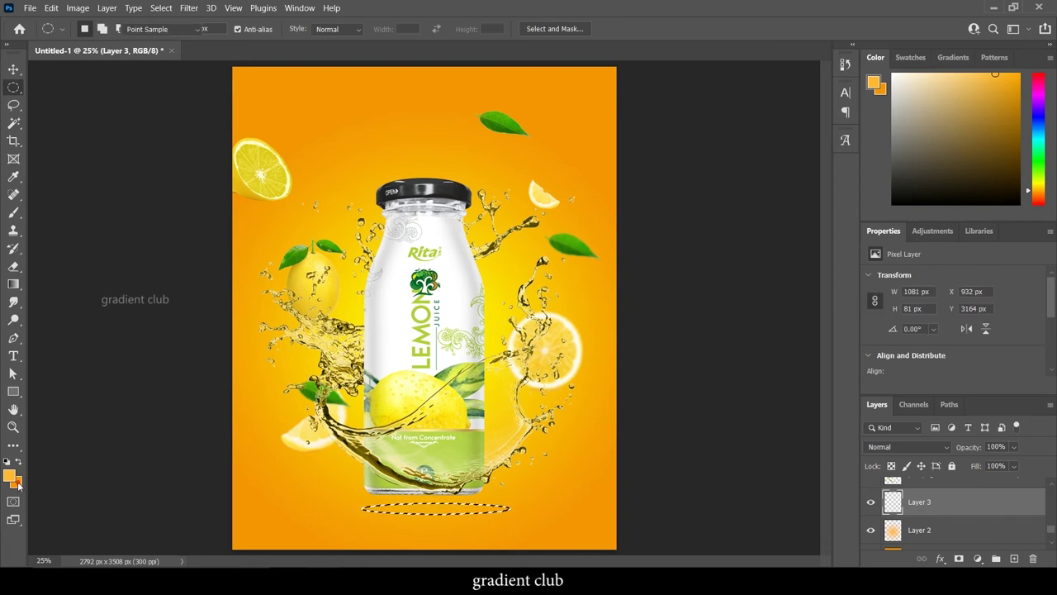
pyautogui.click(16, 484)
pyautogui.click(814, 485)
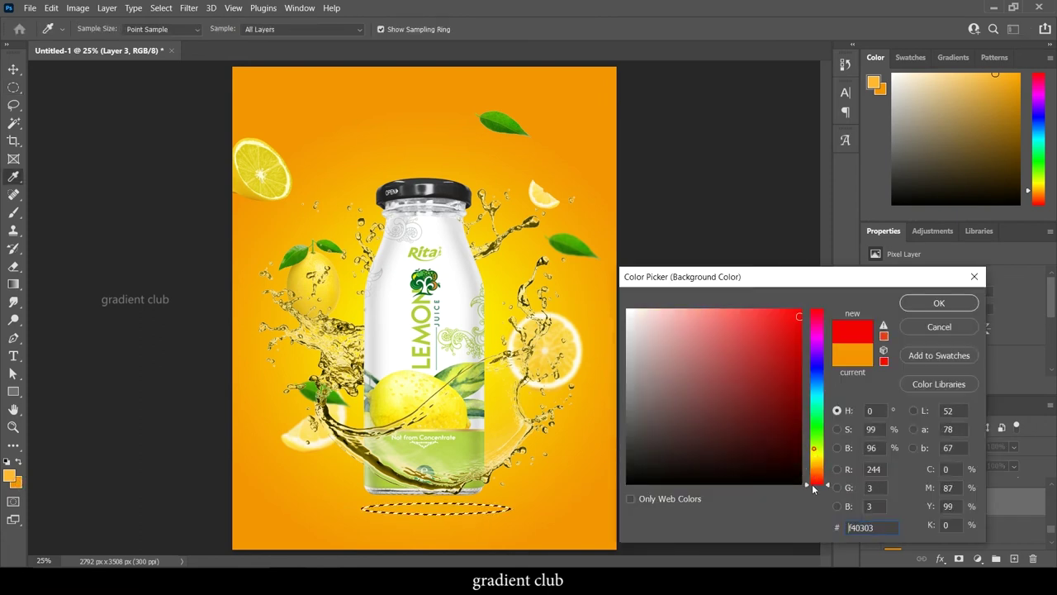
pyautogui.click(939, 304)
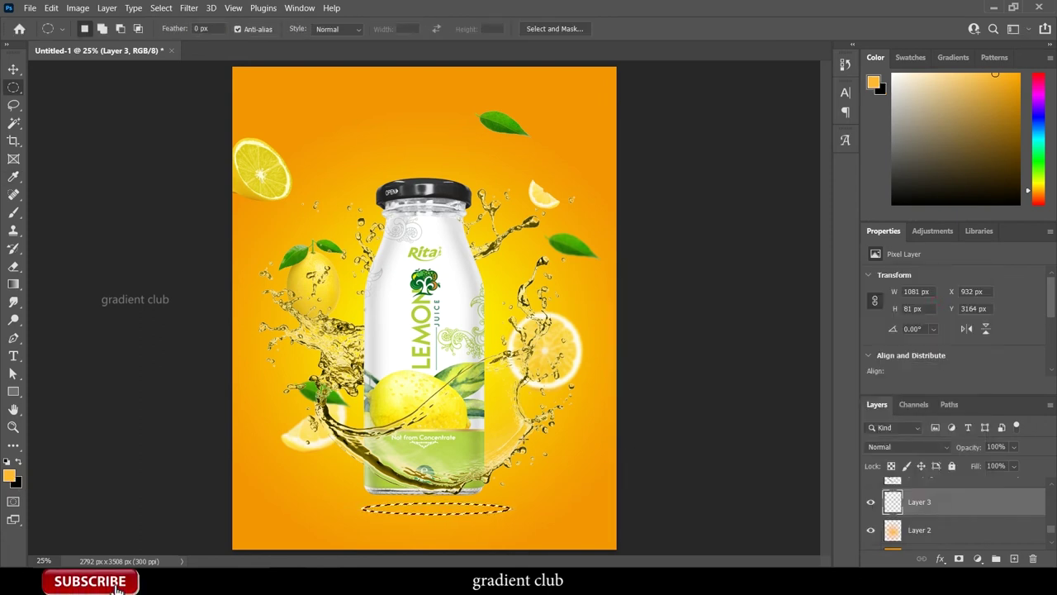
pyautogui.hotkey('ctrl', 'BackSpace')
pyautogui.hotkey('ctrl', 'd')
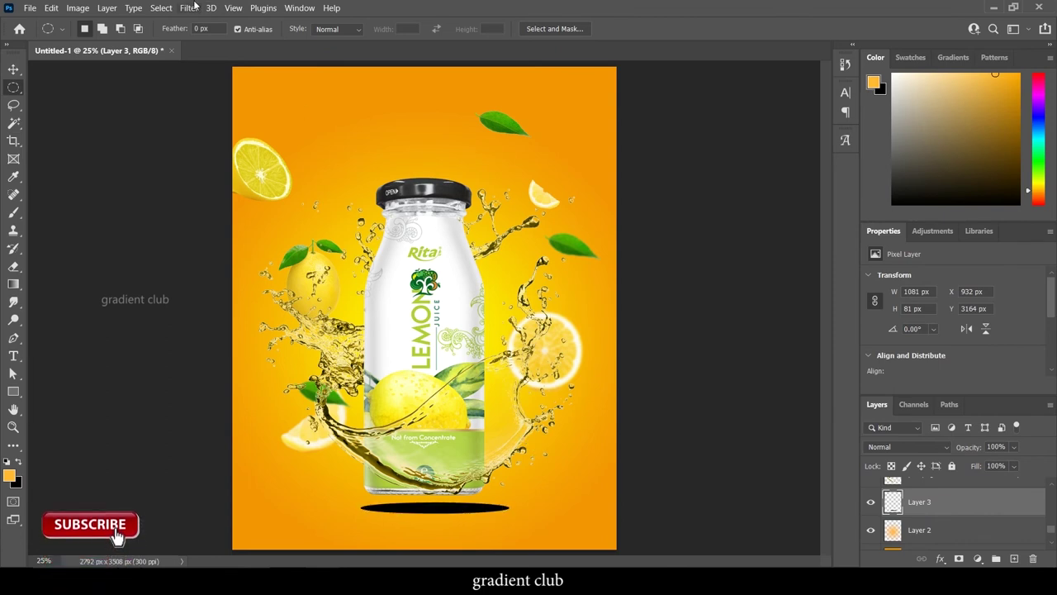
# - Soften the black oval with a Gaussian Blur of about 64 px
pyautogui.click(192, 8)
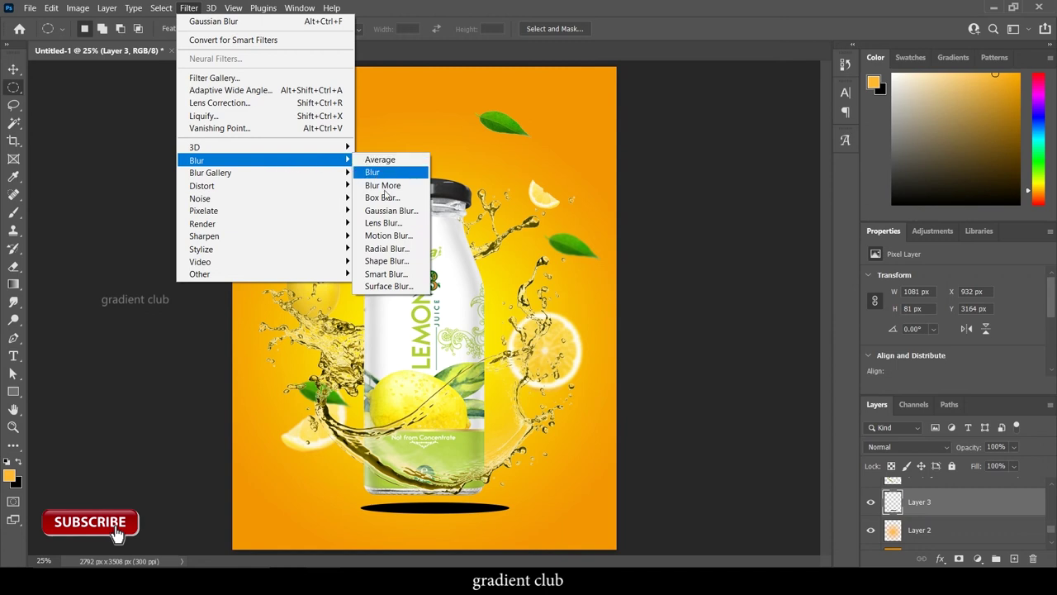
pyautogui.click(391, 211)
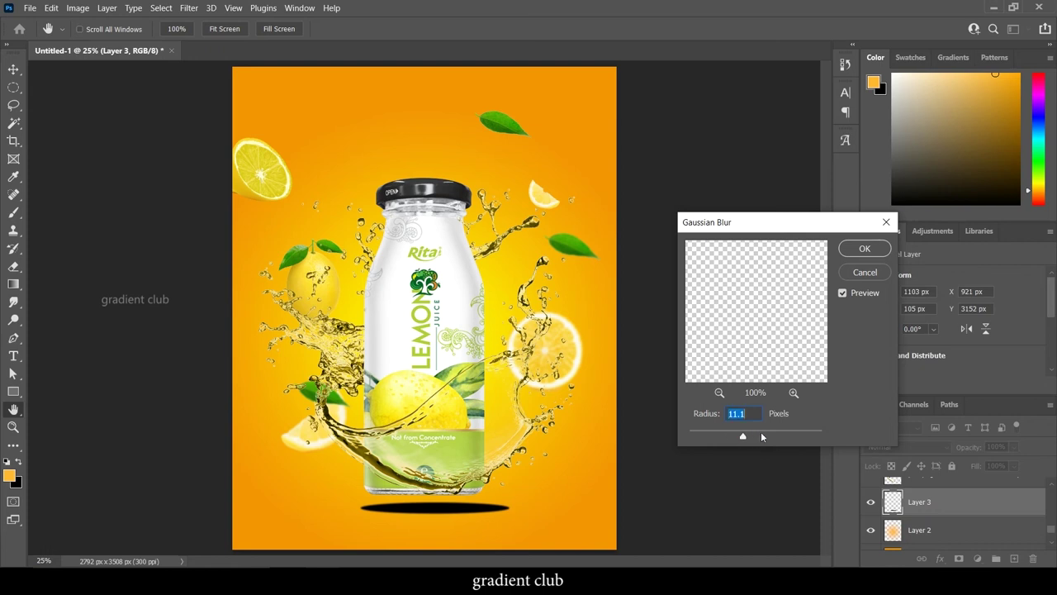
pyautogui.click(782, 433)
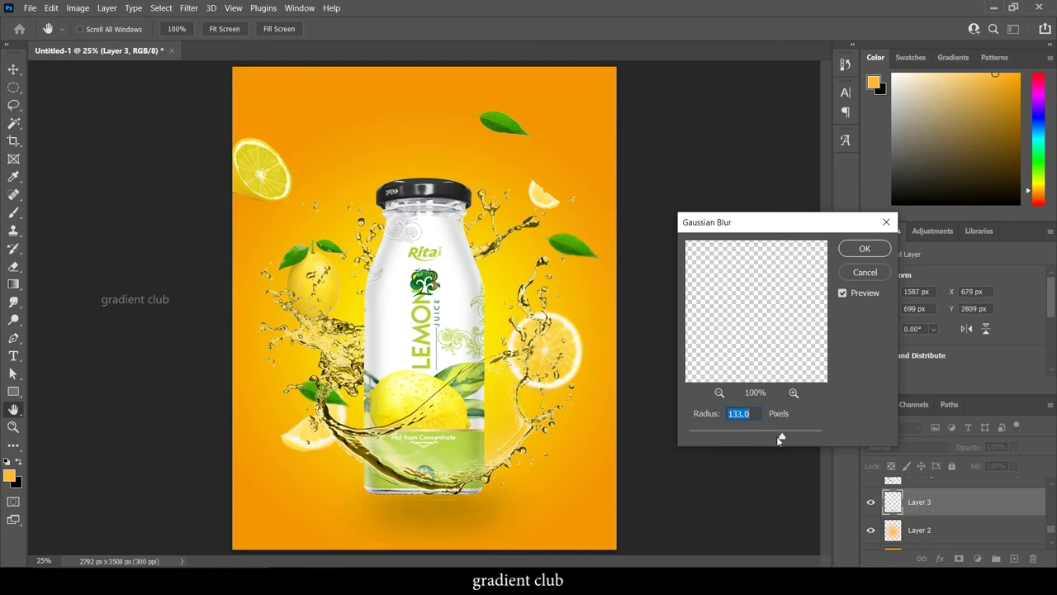
pyautogui.moveTo(771, 436); pyautogui.dragTo(768, 437)
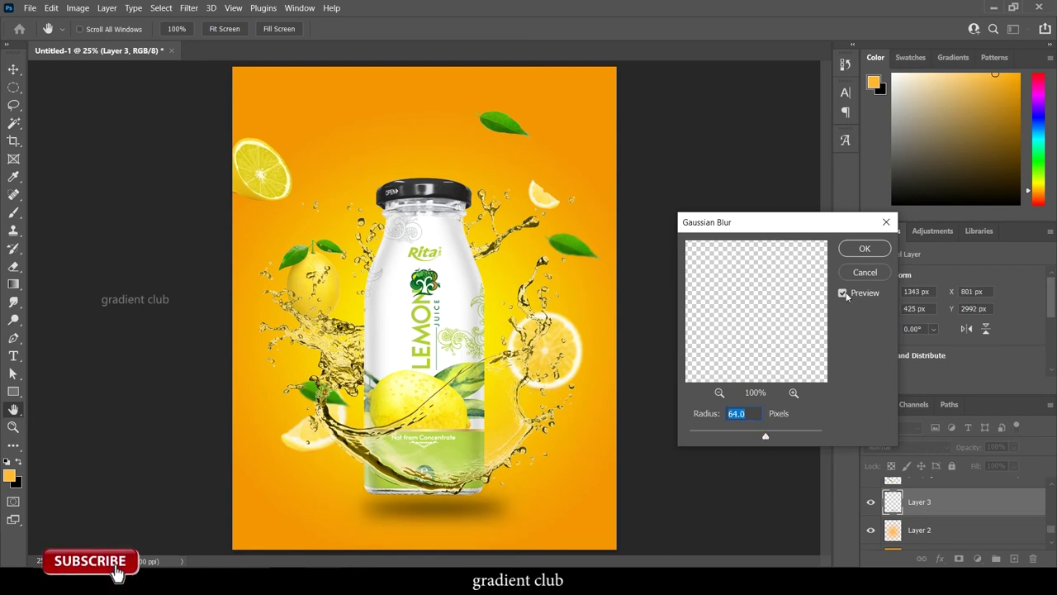
pyautogui.click(861, 248)
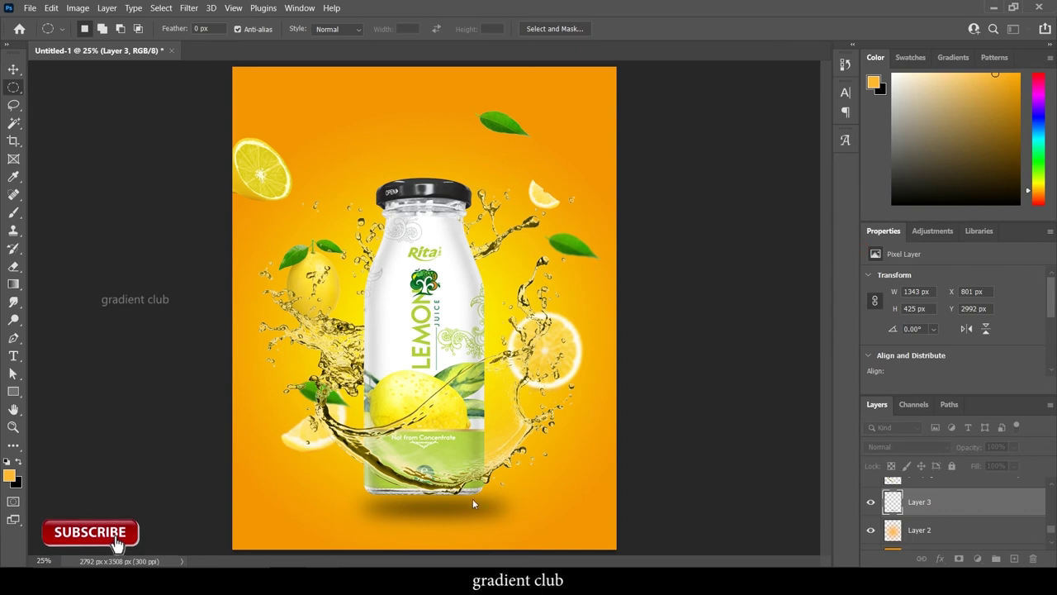
# - Flatten and widen the shadow to about 1425 × 260 px
pyautogui.hotkey('ctrl', 't')
pyautogui.moveTo(432, 536); pyautogui.dragTo(471, 507)
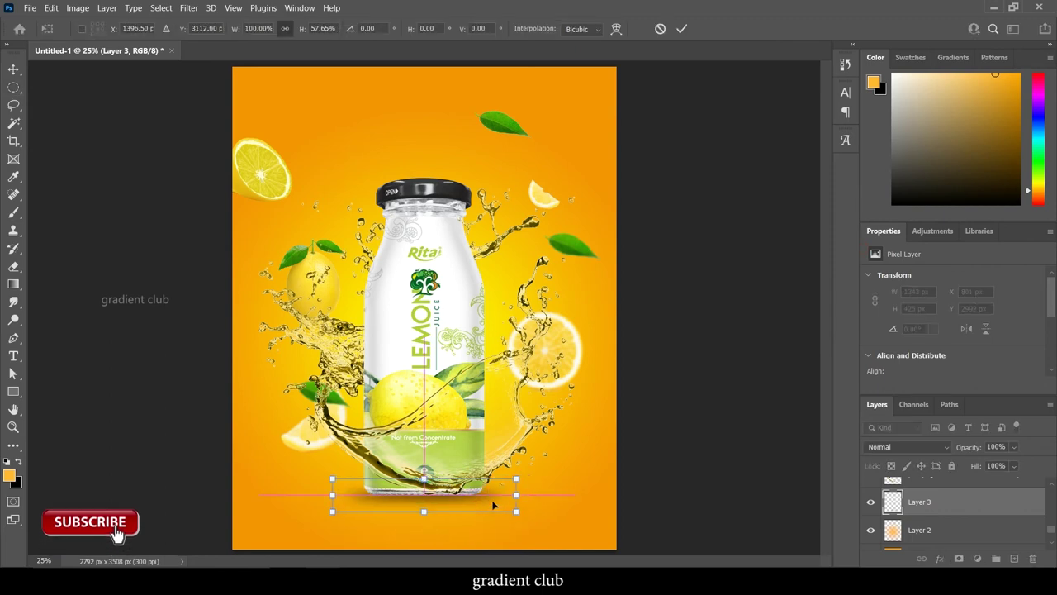
pyautogui.moveTo(516, 479)
pyautogui.mouseDown()
pyautogui.moveTo(551, 472)
pyautogui.moveTo(473, 496)
pyautogui.mouseUp()
pyautogui.press('Return')
pyautogui.press('m')
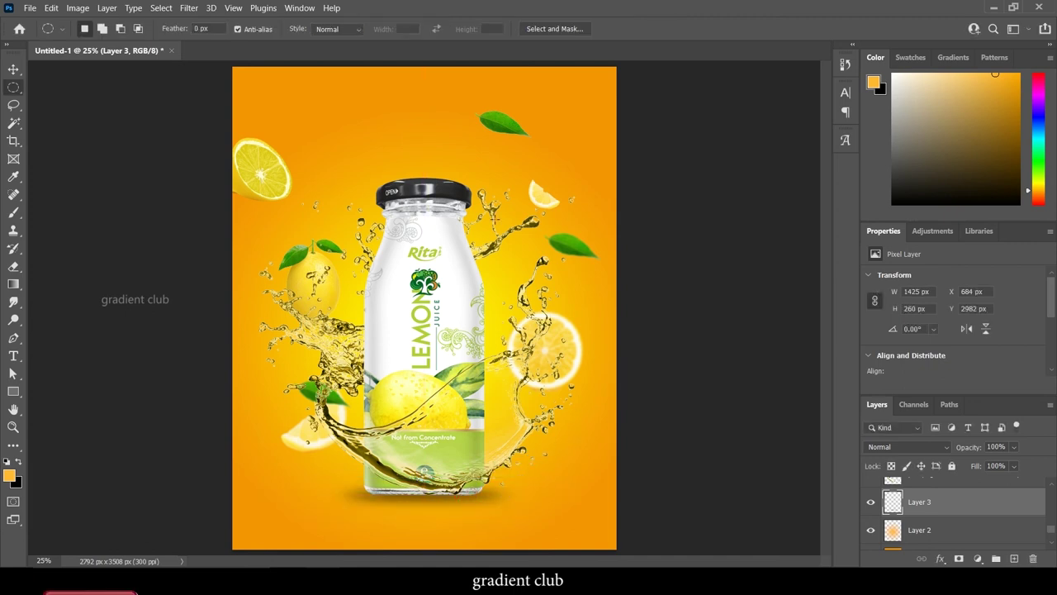
pyautogui.click(13, 69)
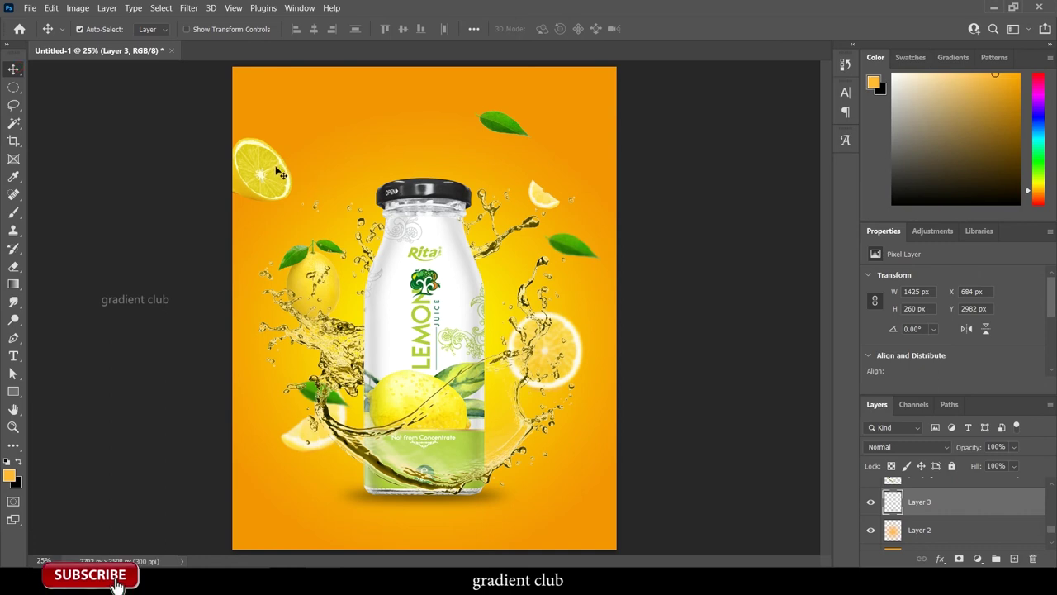
# - Move the top-left lemon slice beside the bottle's base and shrink the right-hand slice
pyautogui.moveTo(285, 196); pyautogui.dragTo(558, 404)
pyautogui.moveTo(552, 476); pyautogui.dragTo(526, 469)
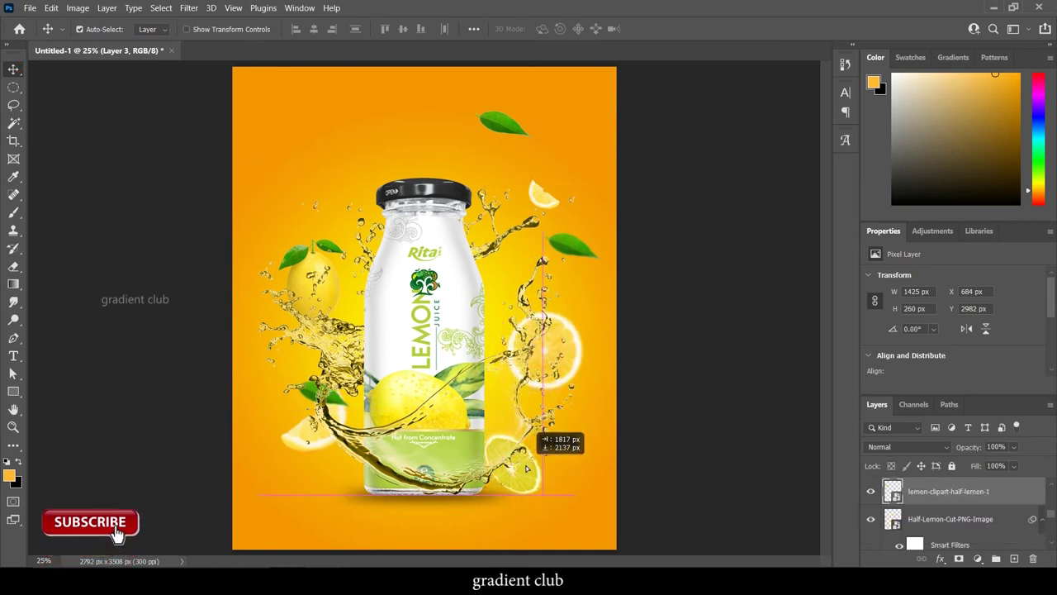
pyautogui.click(577, 347)
pyautogui.hotkey('ctrl', 't')
pyautogui.moveTo(586, 310)
pyautogui.mouseDown()
pyautogui.moveTo(561, 336)
pyautogui.moveTo(587, 329)
pyautogui.mouseUp()
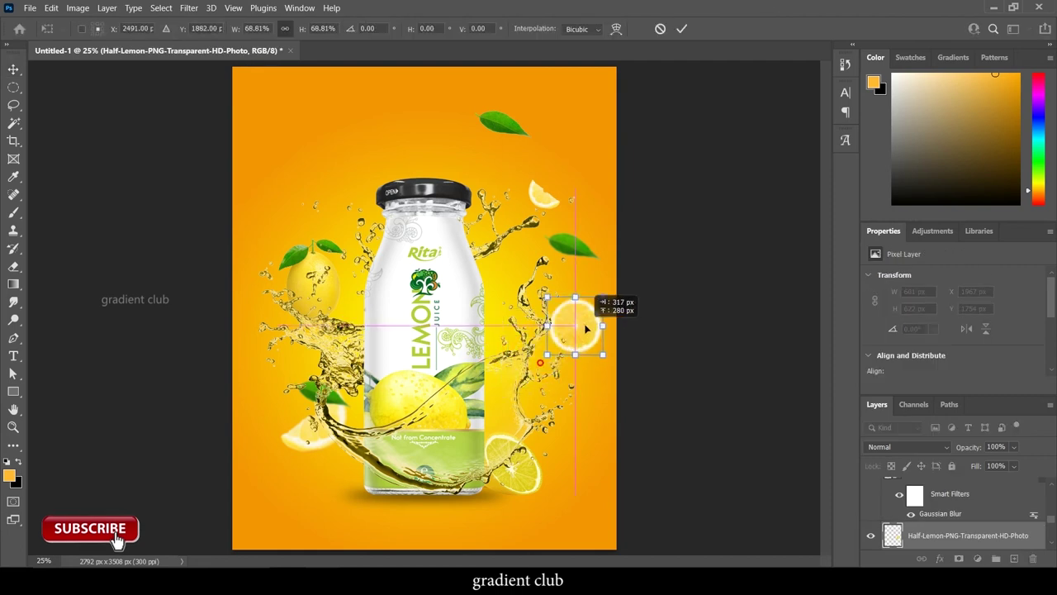
pyautogui.press('Return')
# - Place the whole lemon left of the bottle's neck, lower the left slice, and shift the top leaf right
pyautogui.moveTo(307, 254)
pyautogui.mouseDown()
pyautogui.moveTo(287, 194)
pyautogui.moveTo(296, 165)
pyautogui.mouseUp()
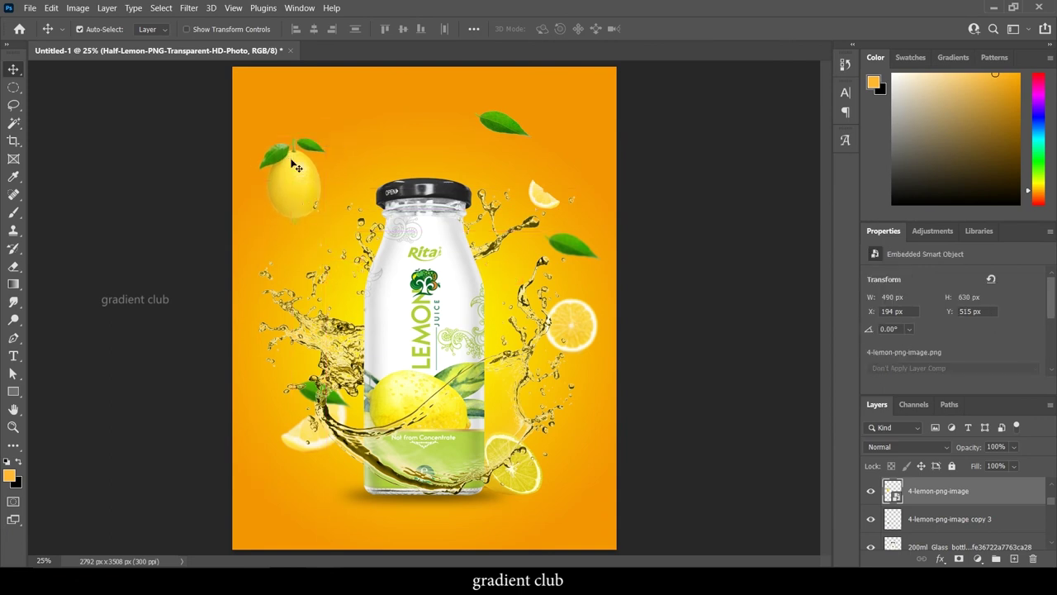
pyautogui.moveTo(303, 440); pyautogui.dragTo(281, 455)
pyautogui.moveTo(296, 171); pyautogui.dragTo(298, 182)
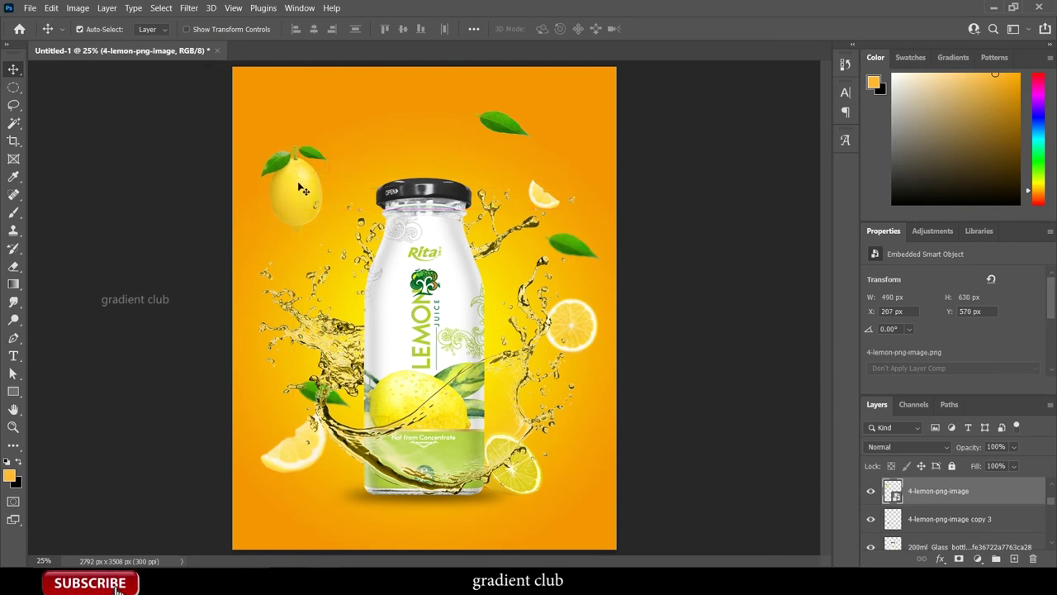
pyautogui.moveTo(499, 131); pyautogui.dragTo(552, 139)
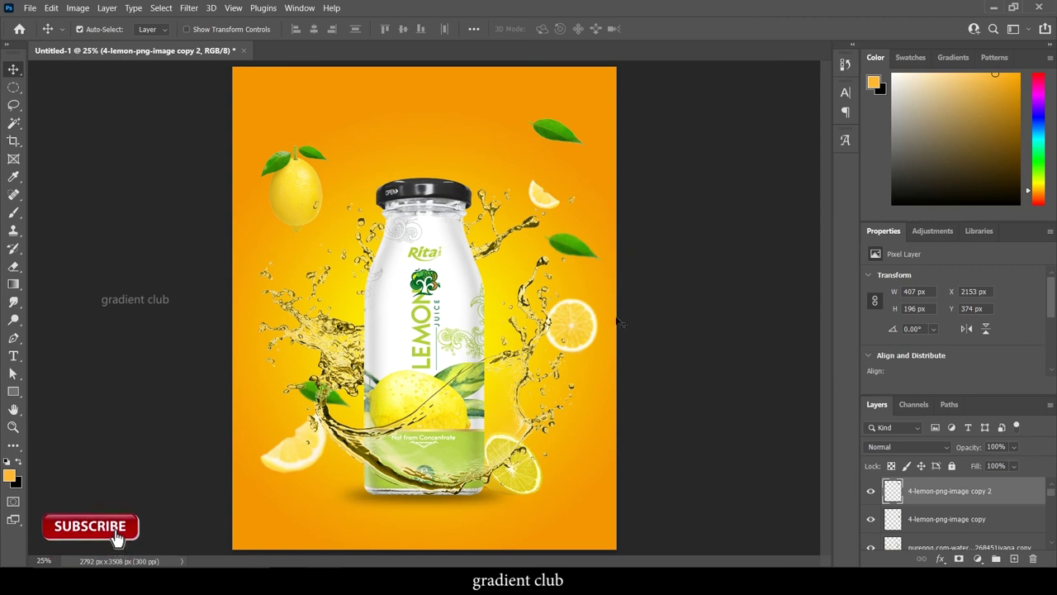
pyautogui.moveTo(308, 176); pyautogui.dragTo(308, 207)
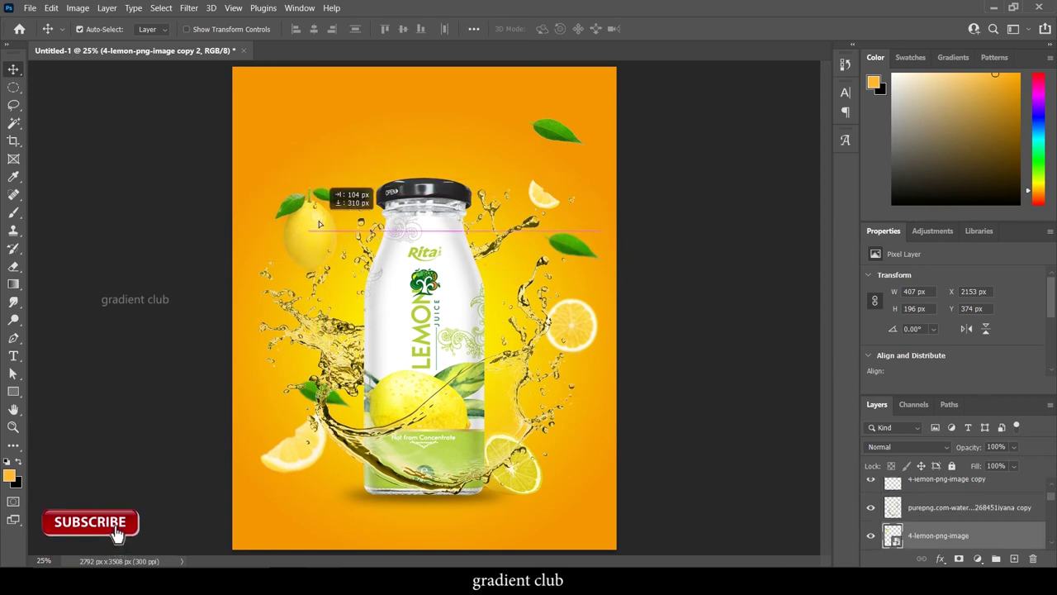
pyautogui.moveTo(308, 206); pyautogui.dragTo(322, 231)
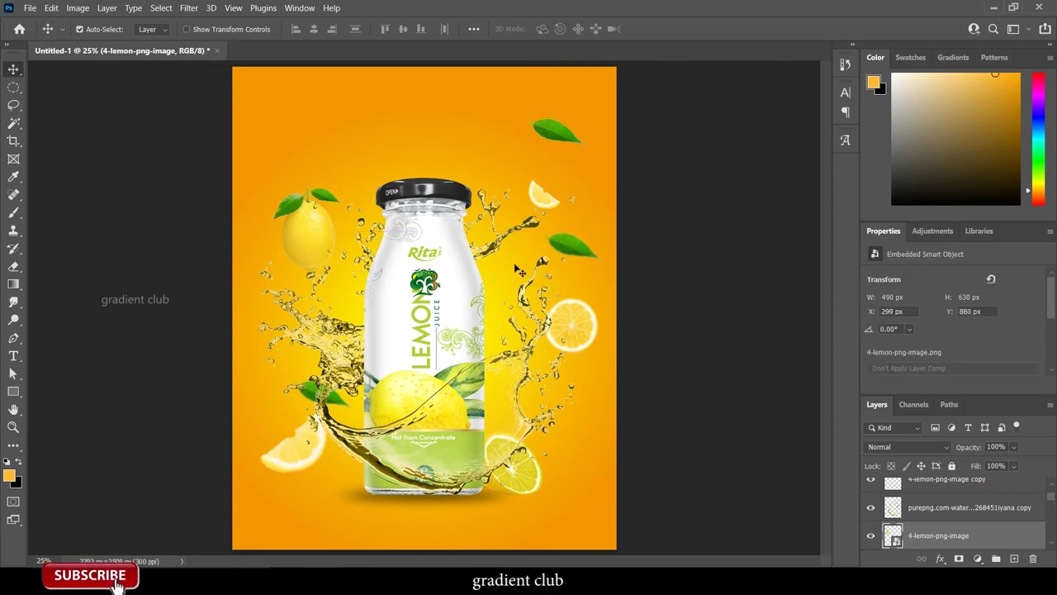
# - Enlarge the background glow behind the bottle and nudge the left lemon up
pyautogui.hotkey('ctrl', 't')
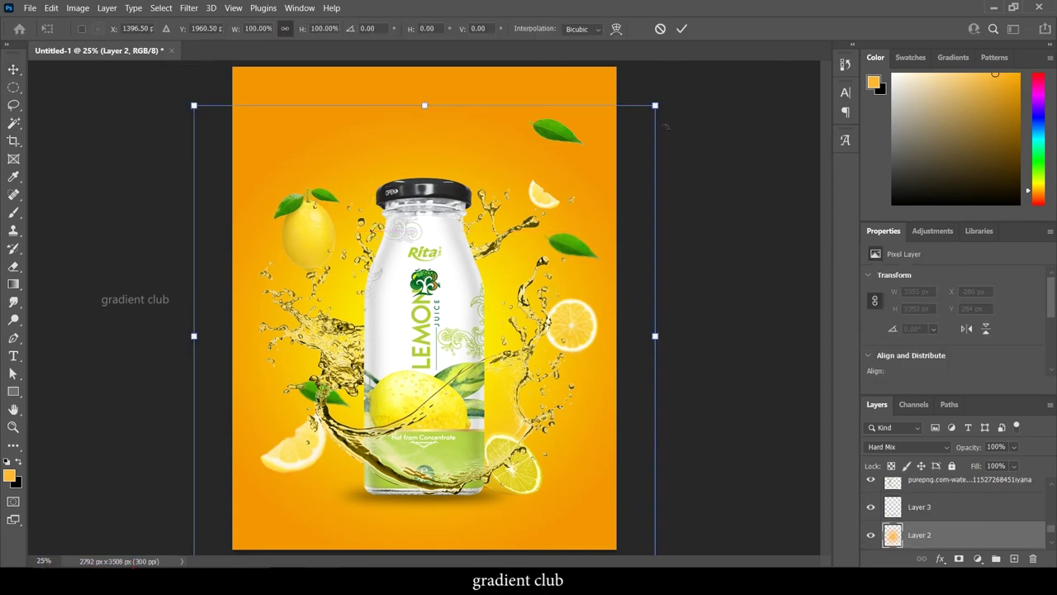
pyautogui.moveTo(655, 106); pyautogui.dragTo(732, 29)
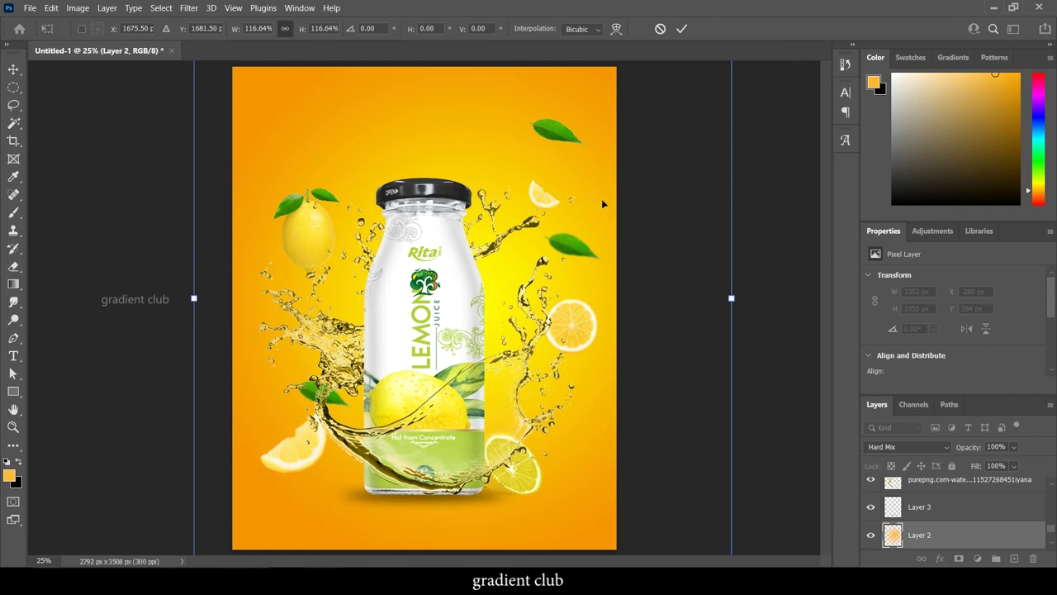
pyautogui.moveTo(692, 308); pyautogui.dragTo(619, 286)
pyautogui.moveTo(650, 503); pyautogui.dragTo(715, 568)
pyautogui.moveTo(670, 321); pyautogui.dragTo(672, 364)
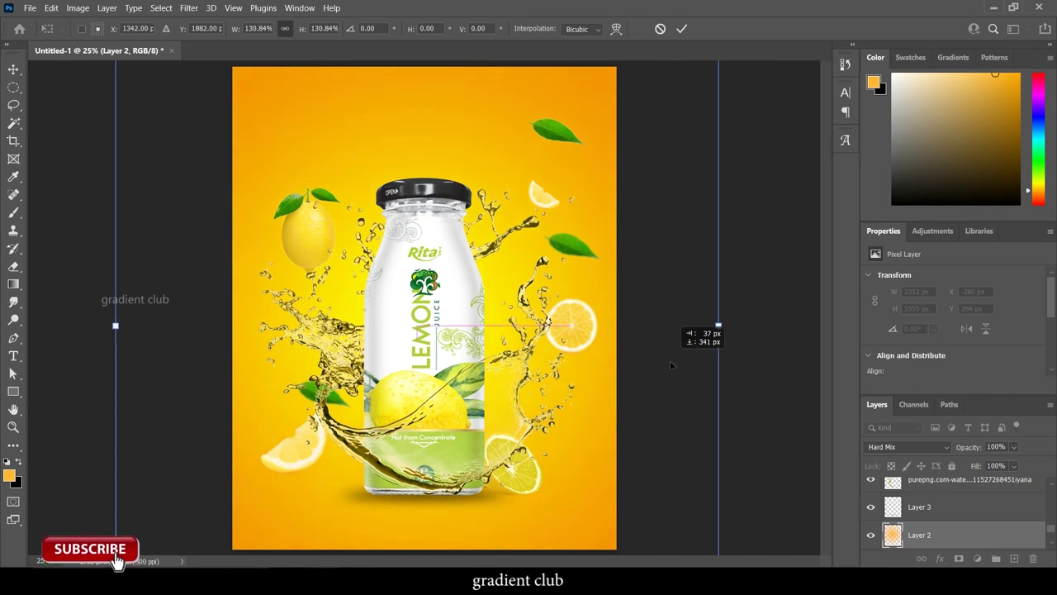
pyautogui.moveTo(671, 363); pyautogui.dragTo(664, 363)
pyautogui.click(665, 363)
pyautogui.moveTo(310, 222); pyautogui.dragTo(294, 178)
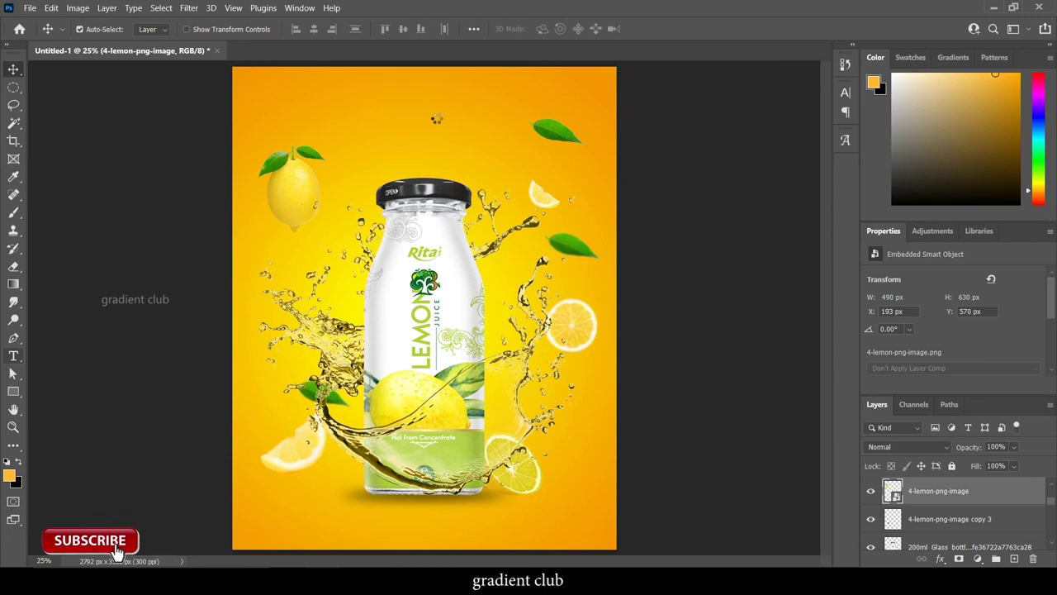
# - Add white 'FRESH' text in Ubuntu Bold Italic at the top of the poster
pyautogui.press('t')
pyautogui.rightClick(13, 355)
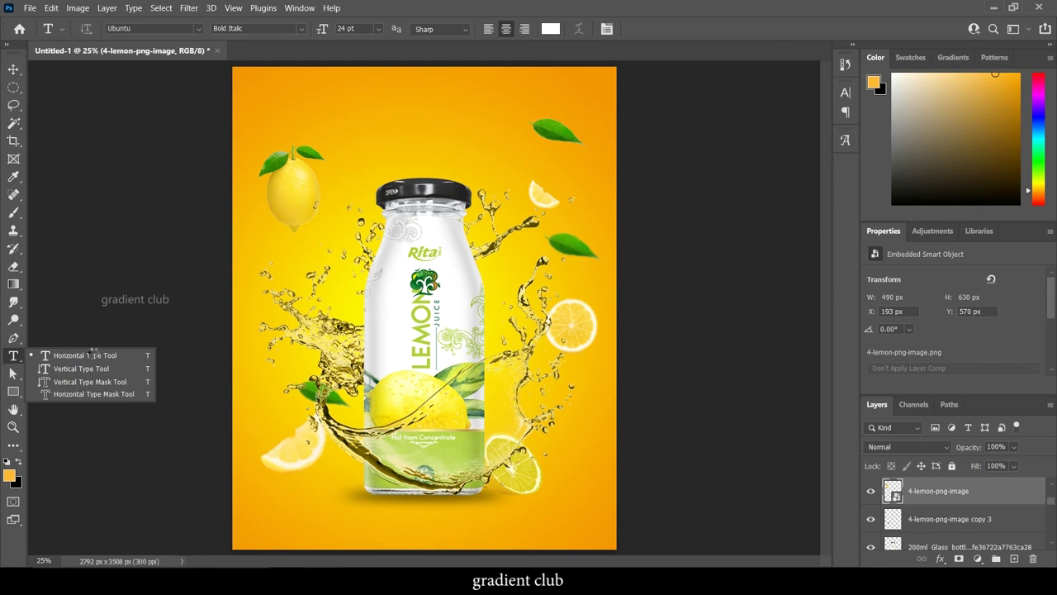
pyautogui.click(399, 121)
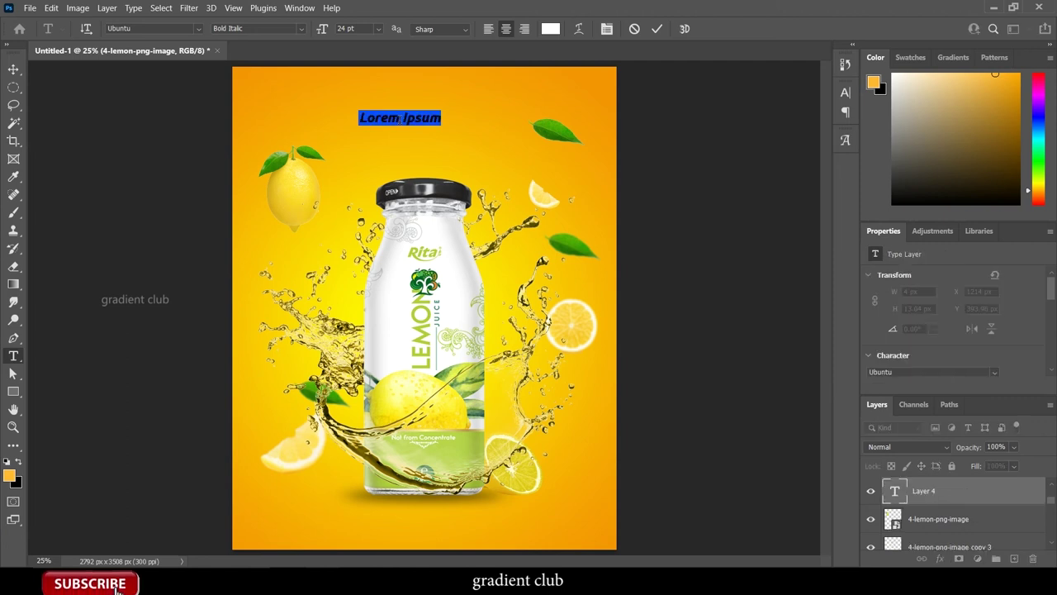
pyautogui.write('FRESH')
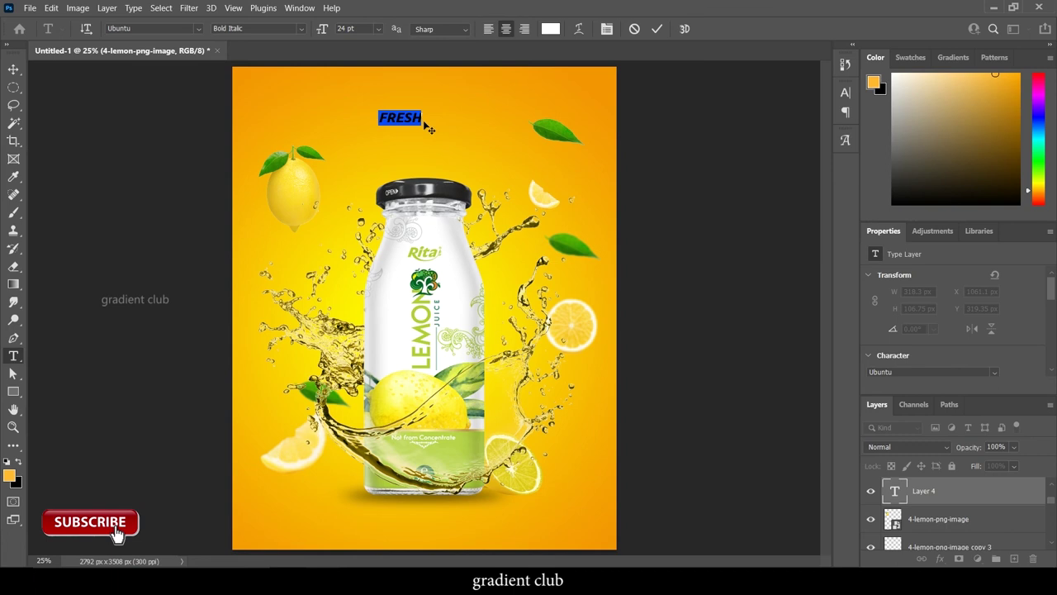
pyautogui.hotkey('ctrl', 't')
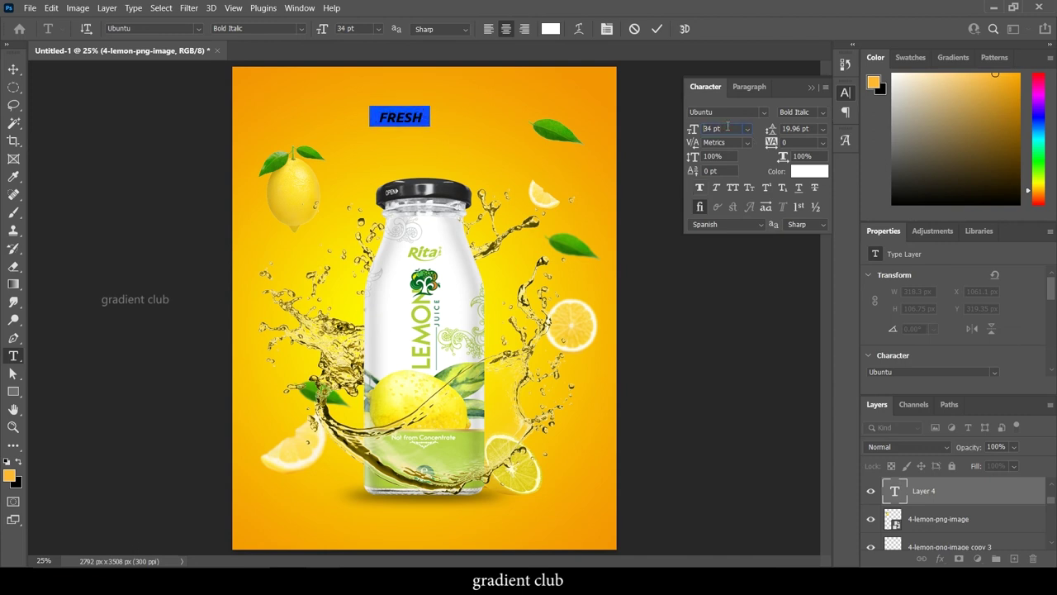
# - Scroll the FRESH font size field to 103 pt
pyautogui.scroll(5, 728, 127)
pyautogui.scroll(6, 728, 127)
pyautogui.scroll(4, 728, 126)
pyautogui.scroll(3, 729, 126)
pyautogui.scroll(6, 729, 125)
pyautogui.scroll(6, 729, 126)
pyautogui.scroll(5, 730, 126)
pyautogui.scroll(7, 729, 126)
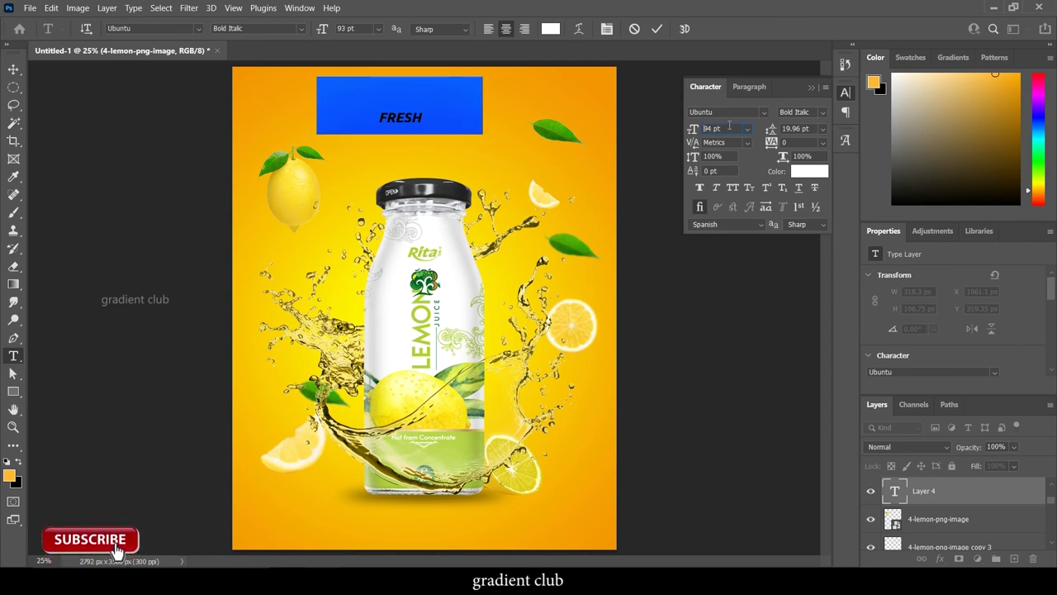
pyautogui.scroll(7, 729, 126)
pyautogui.scroll(6, 729, 125)
pyautogui.scroll(6, 729, 126)
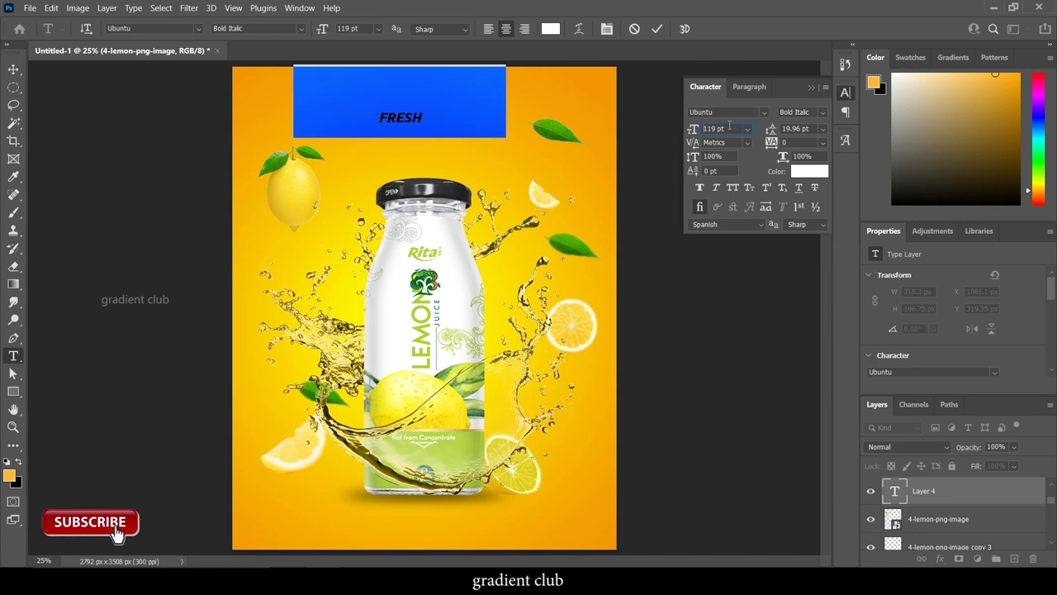
pyautogui.scroll(-3, 730, 126)
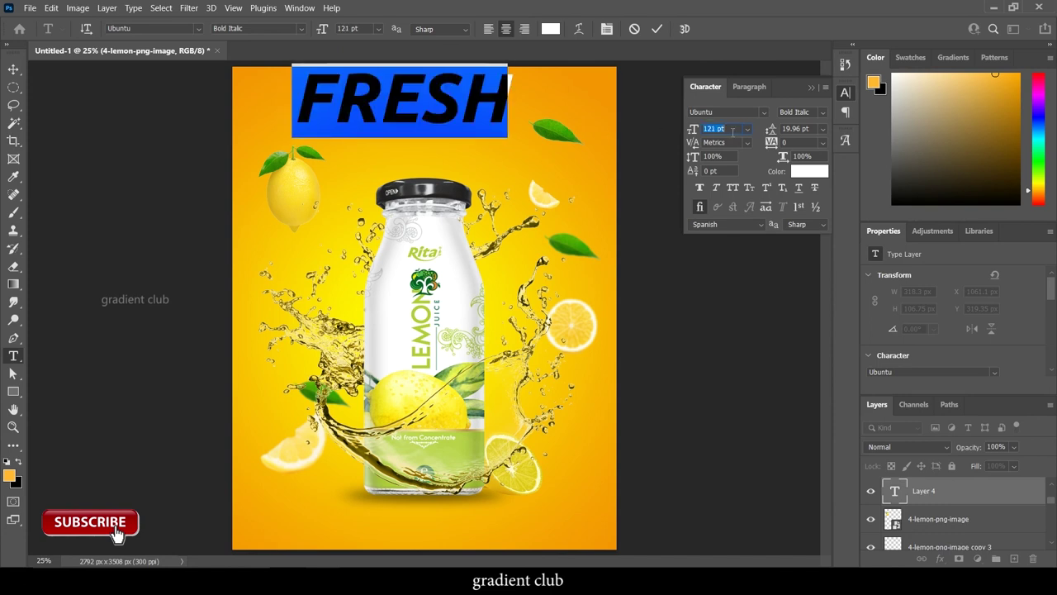
pyautogui.scroll(-4, 724, 129)
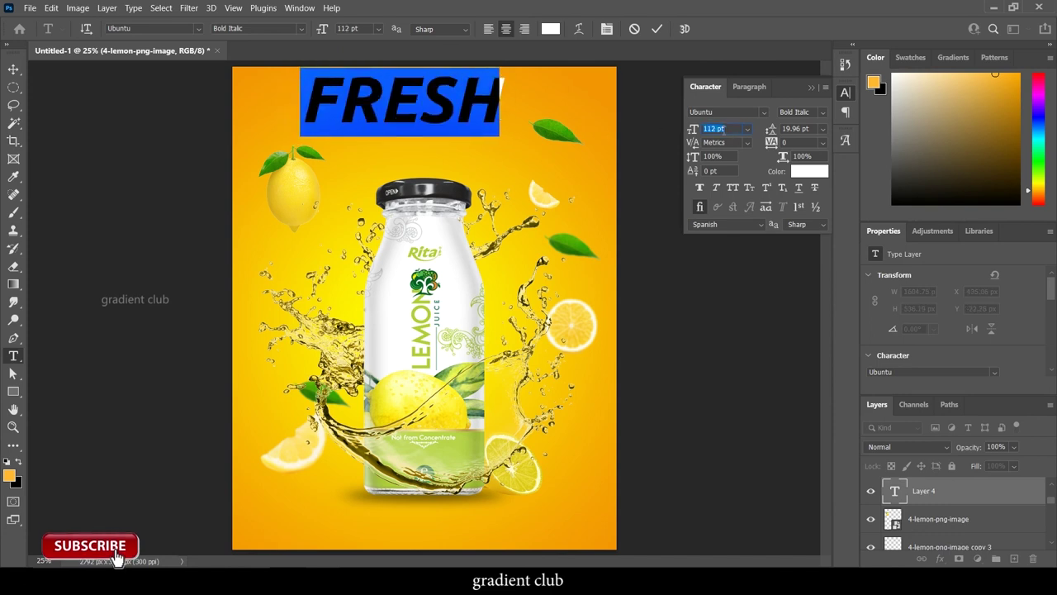
pyautogui.scroll(-4, 724, 129)
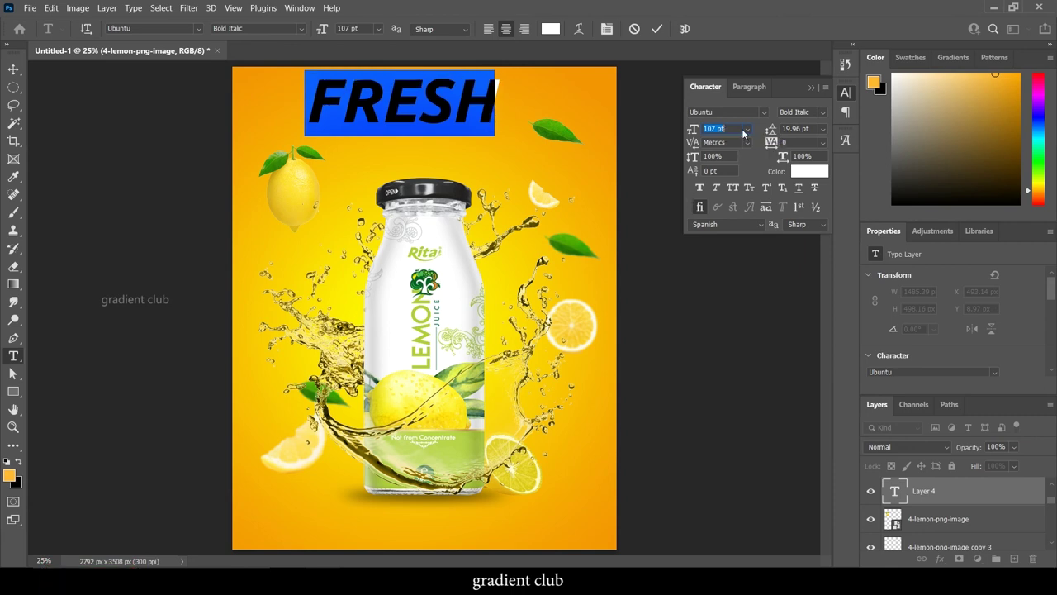
pyautogui.scroll(-2, 733, 131)
pyautogui.scroll(-2, 733, 131)
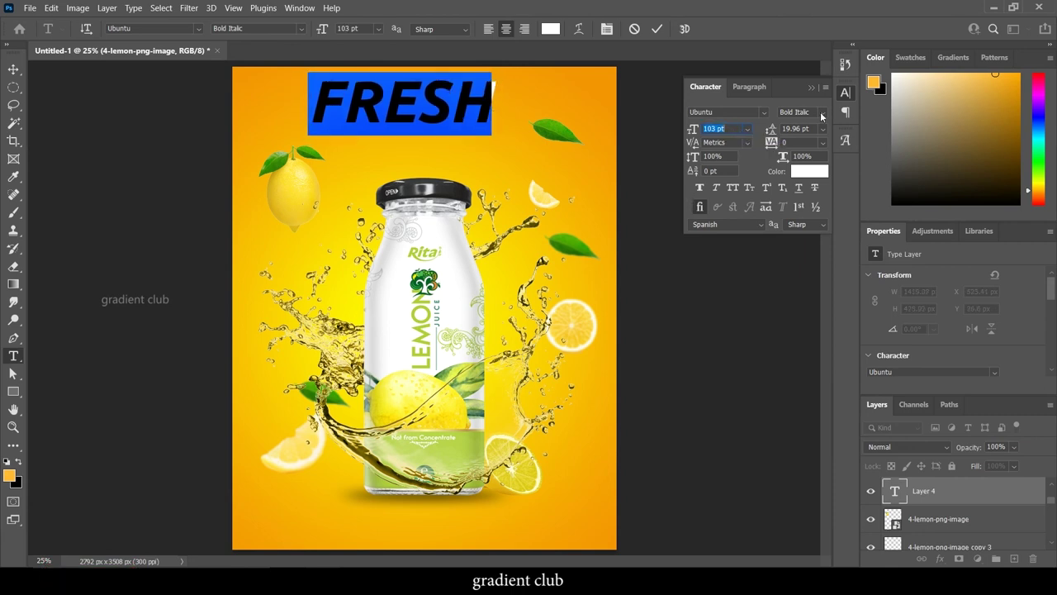
# - Set FRESH to the Ubuntu Bold style and commit the text
pyautogui.click(823, 112)
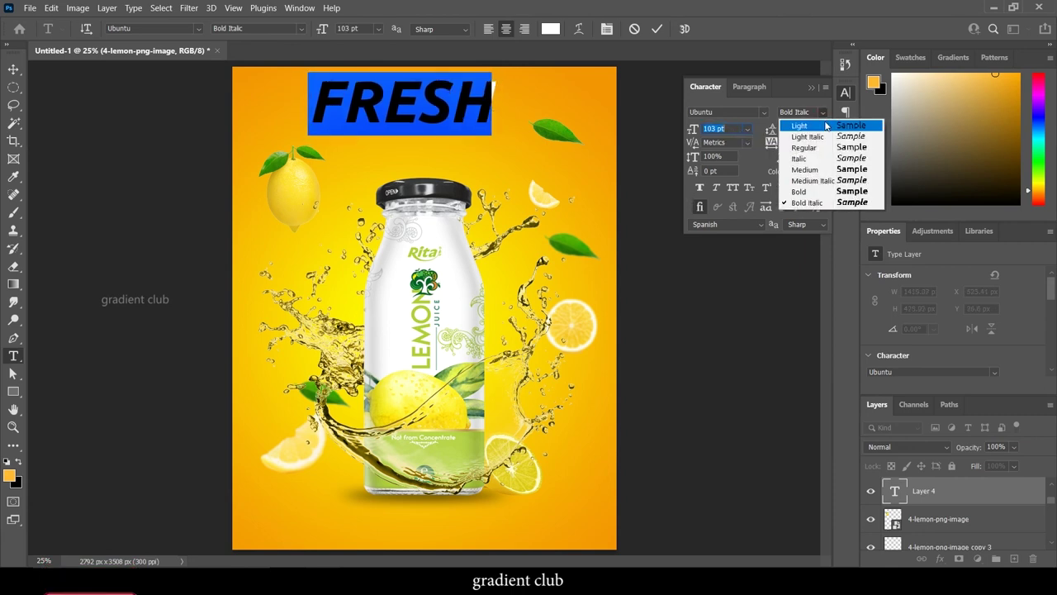
pyautogui.click(826, 127)
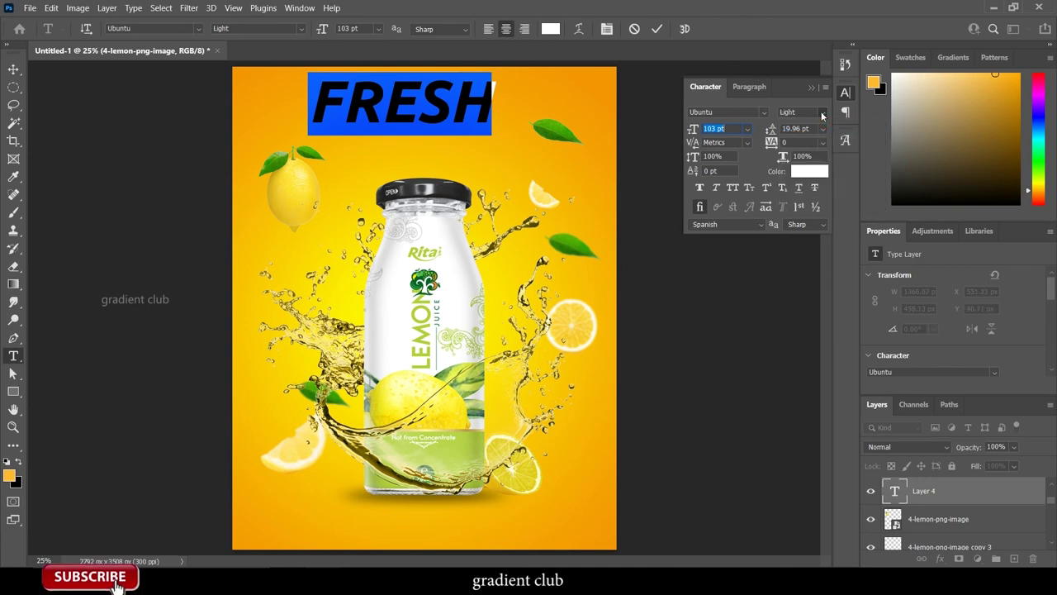
pyautogui.click(822, 113)
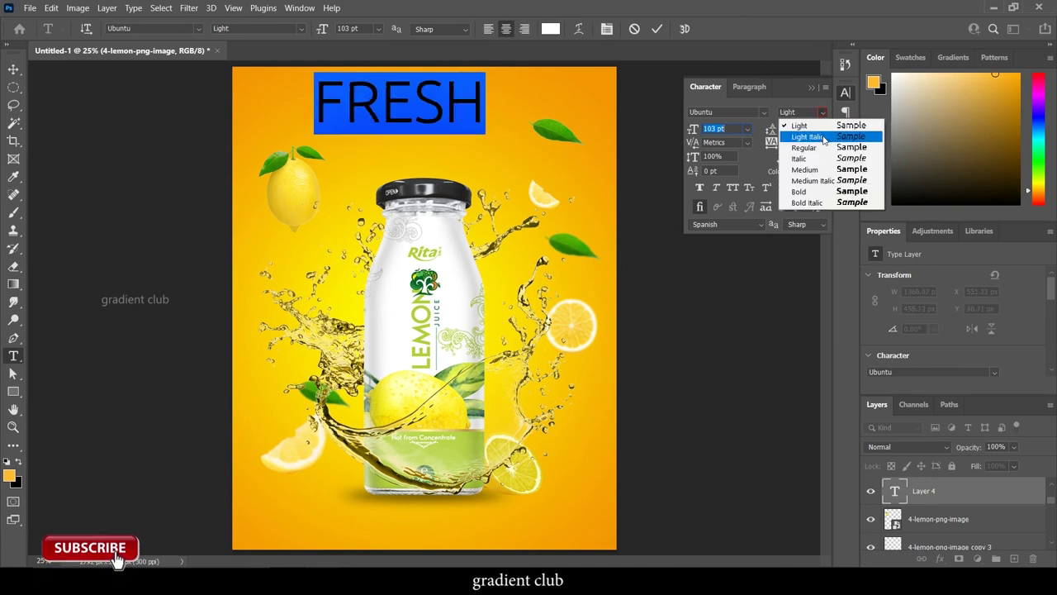
pyautogui.click(805, 147)
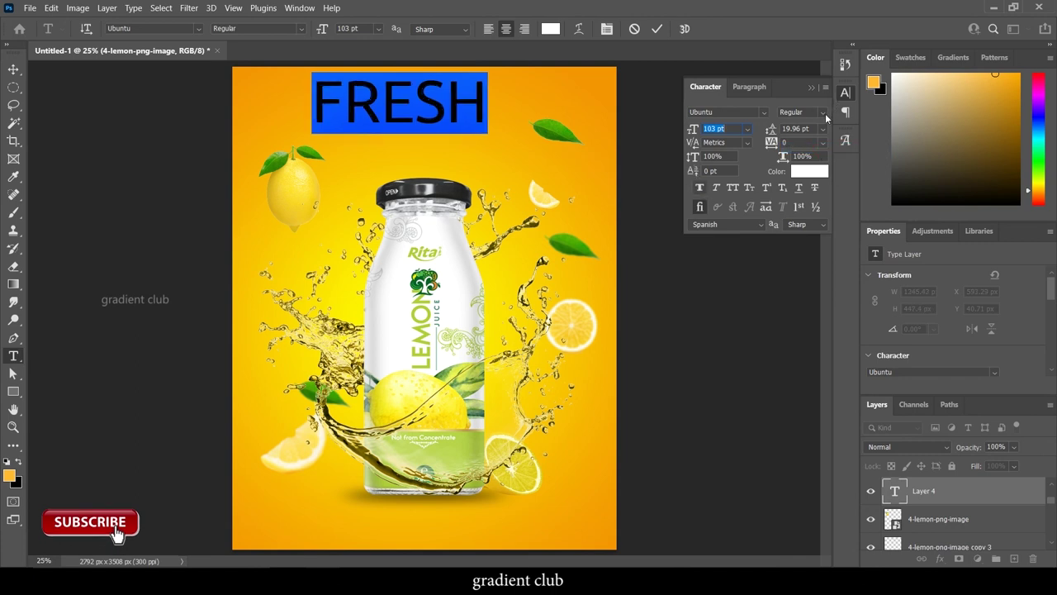
pyautogui.click(825, 113)
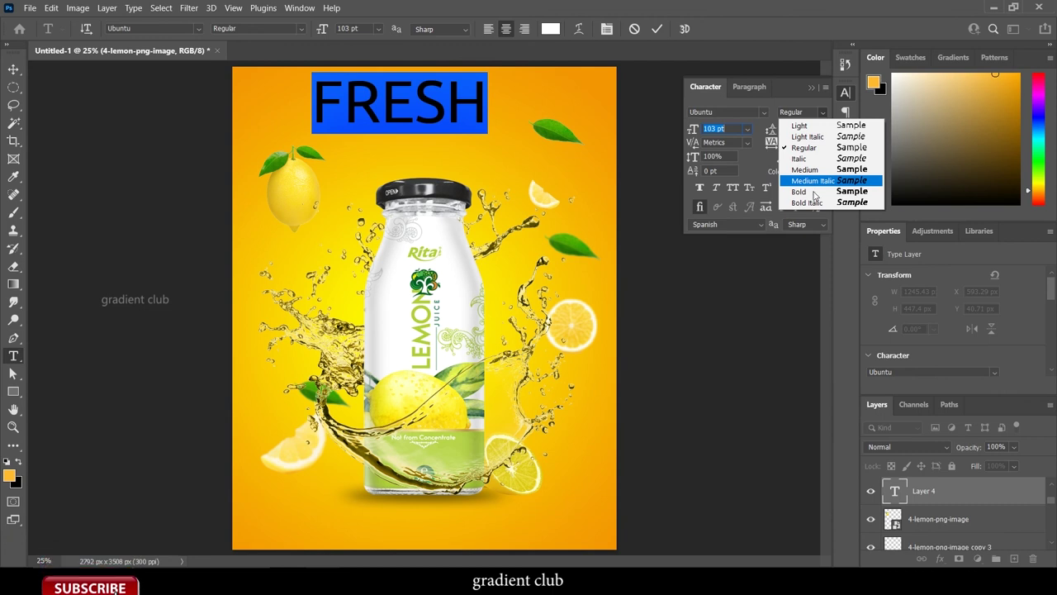
pyautogui.click(814, 192)
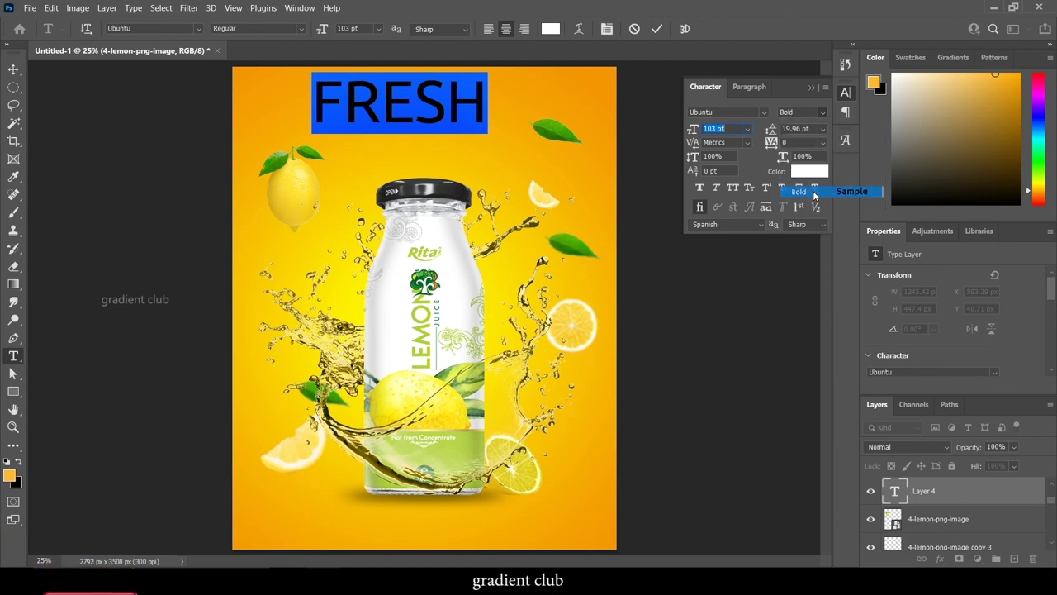
pyautogui.click(493, 101)
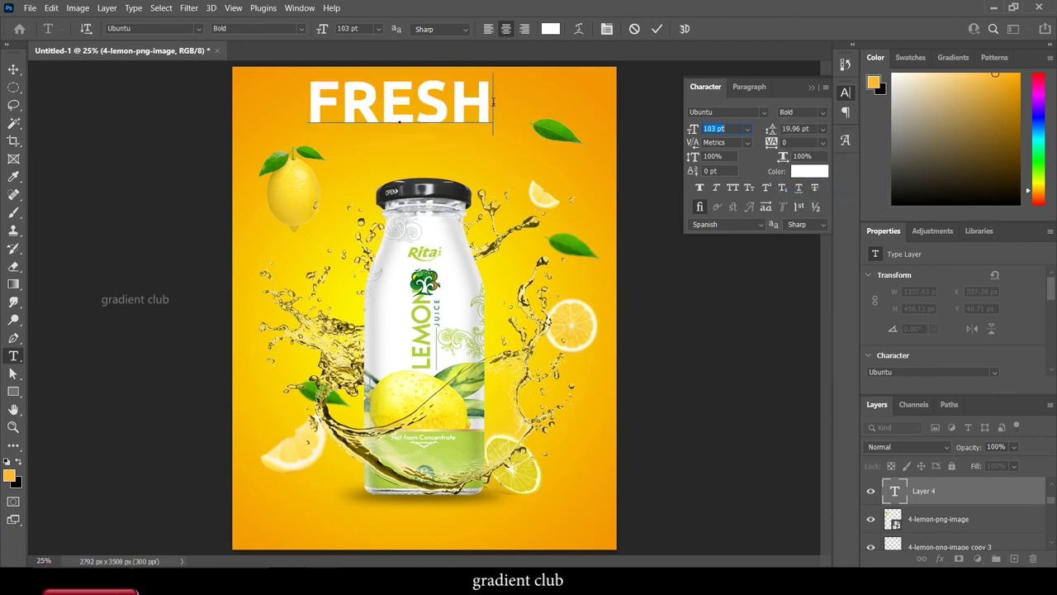
pyautogui.click(656, 29)
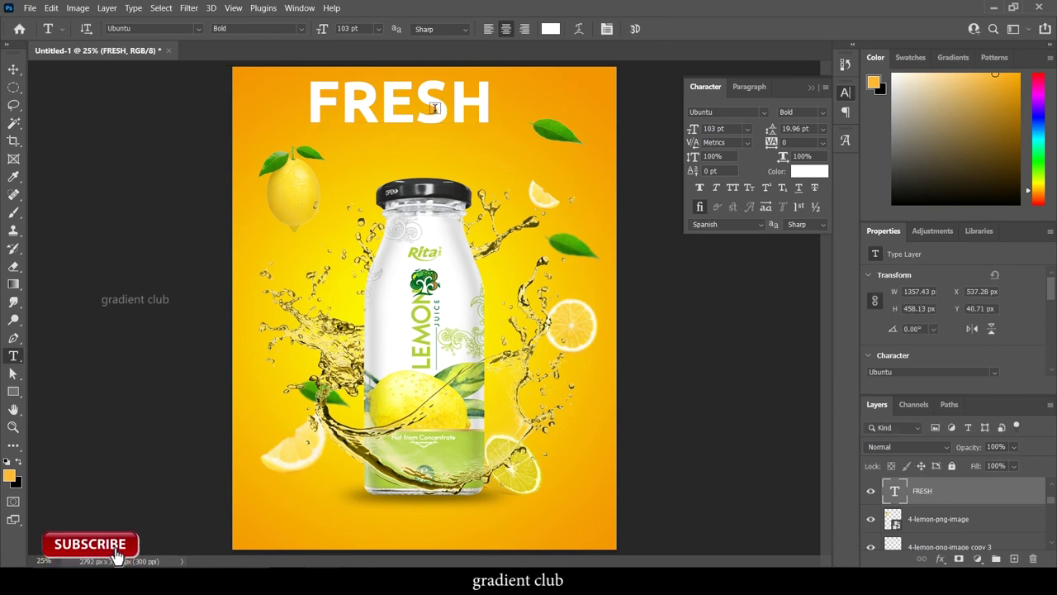
# - Move FRESH to the top centre and start a new text layer below it
pyautogui.press('v')
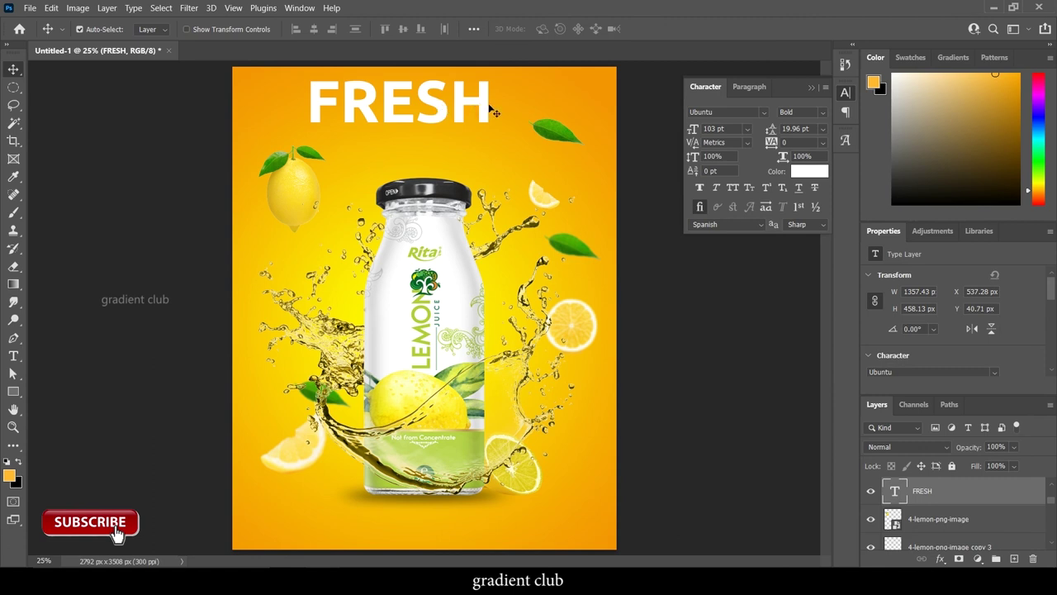
pyautogui.moveTo(491, 107)
pyautogui.mouseDown()
pyautogui.moveTo(542, 115)
pyautogui.moveTo(487, 105)
pyautogui.mouseUp()
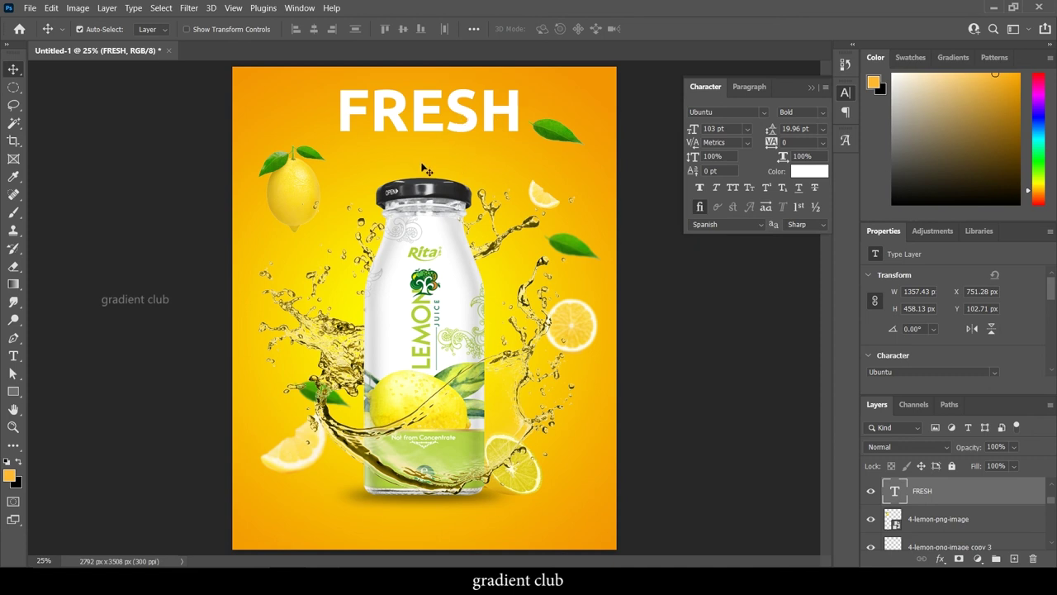
pyautogui.press('t')
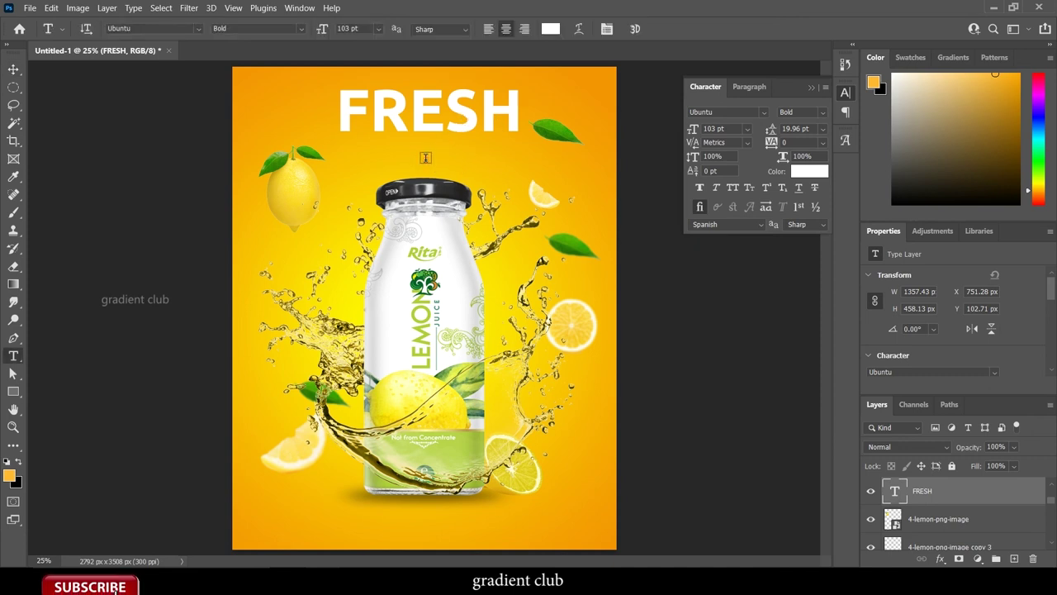
pyautogui.click(425, 158)
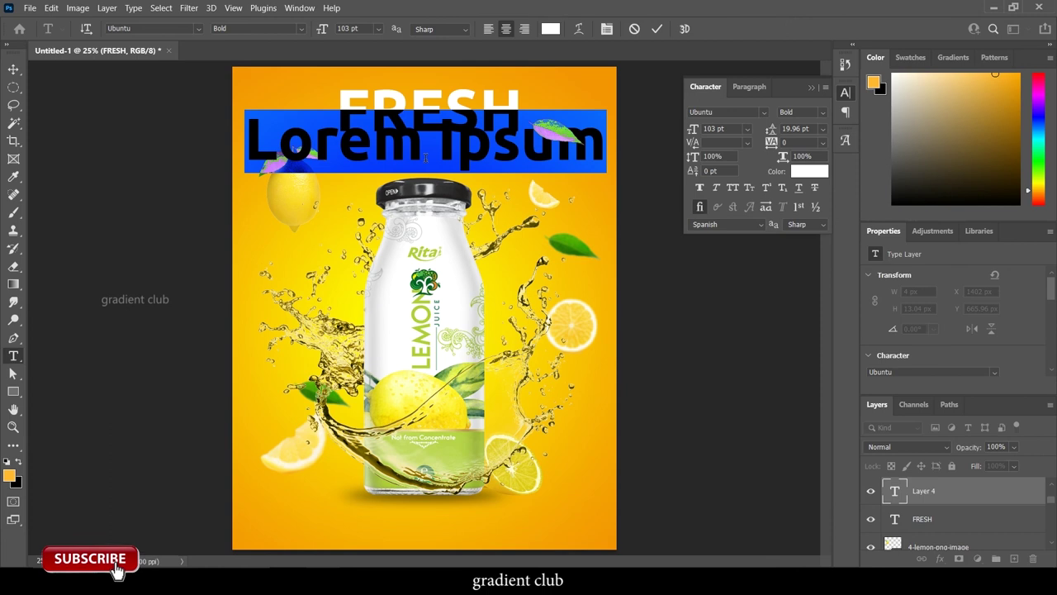
# - Type JUICE in the new text layer in Ubuntu Light and commit it
pyautogui.click(425, 158)
pyautogui.write('JUICE')
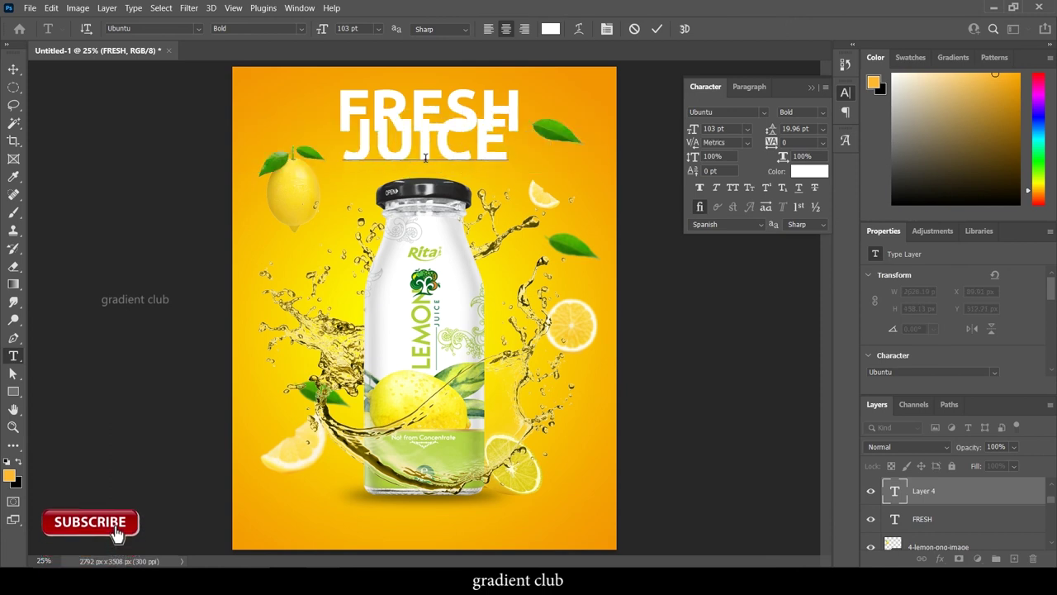
pyautogui.hotkey('ctrl', 'a')
pyautogui.click(824, 113)
pyautogui.click(836, 124)
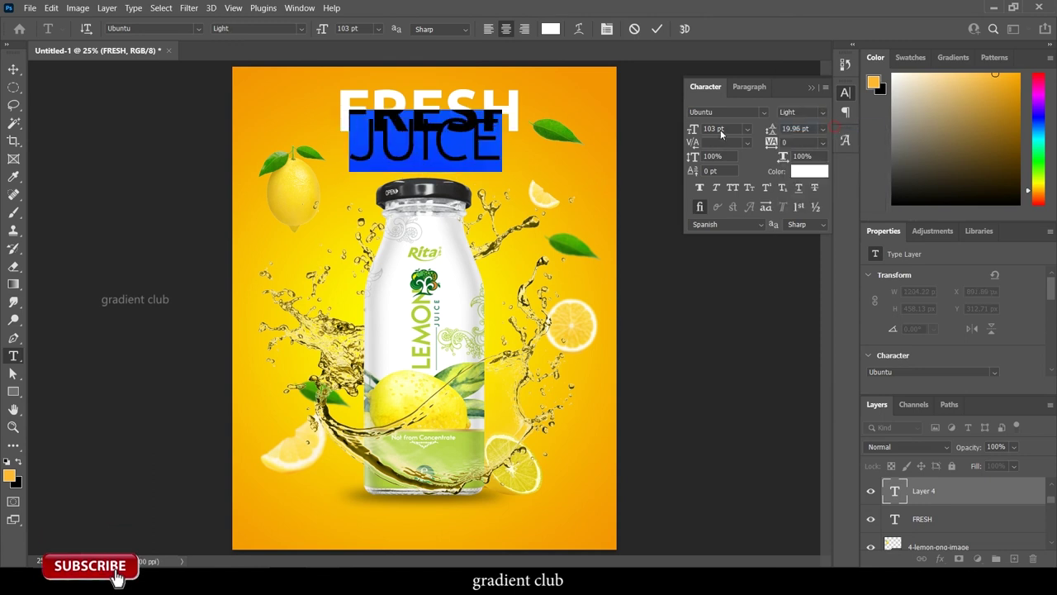
pyautogui.click(657, 28)
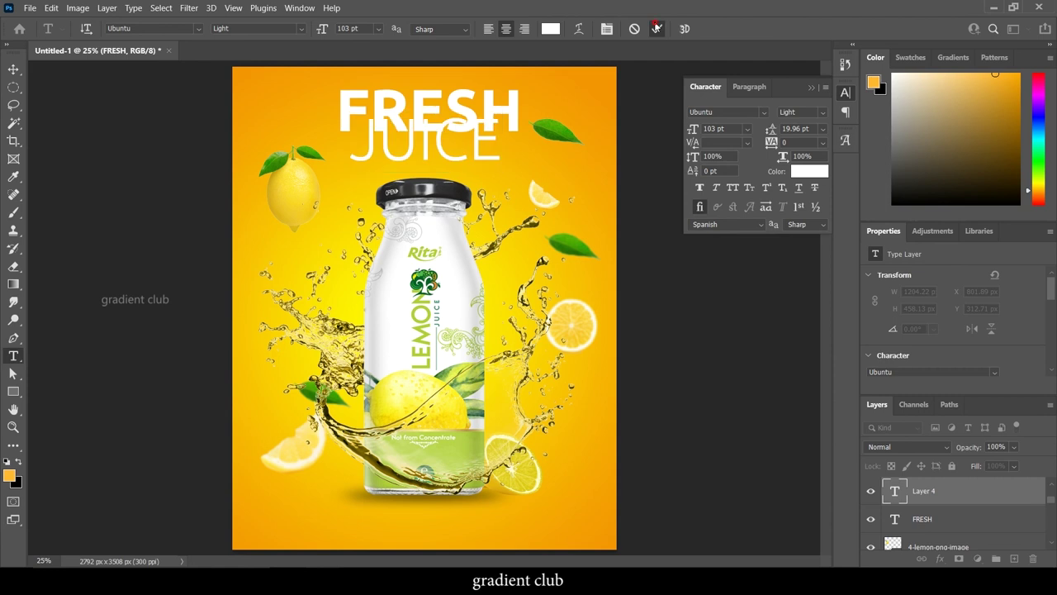
# - Size JUICE to 24 pt, enlarge it about 1.5×, and place it under FRESH
pyautogui.click(380, 30)
pyautogui.click(357, 154)
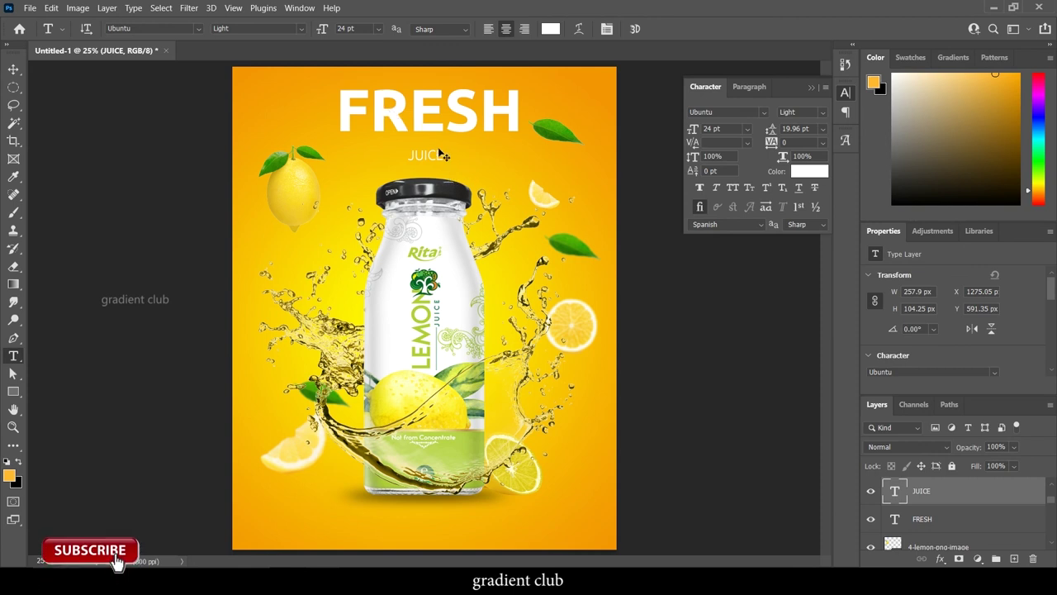
pyautogui.hotkey('ctrl', 't')
pyautogui.moveTo(450, 150); pyautogui.dragTo(467, 142)
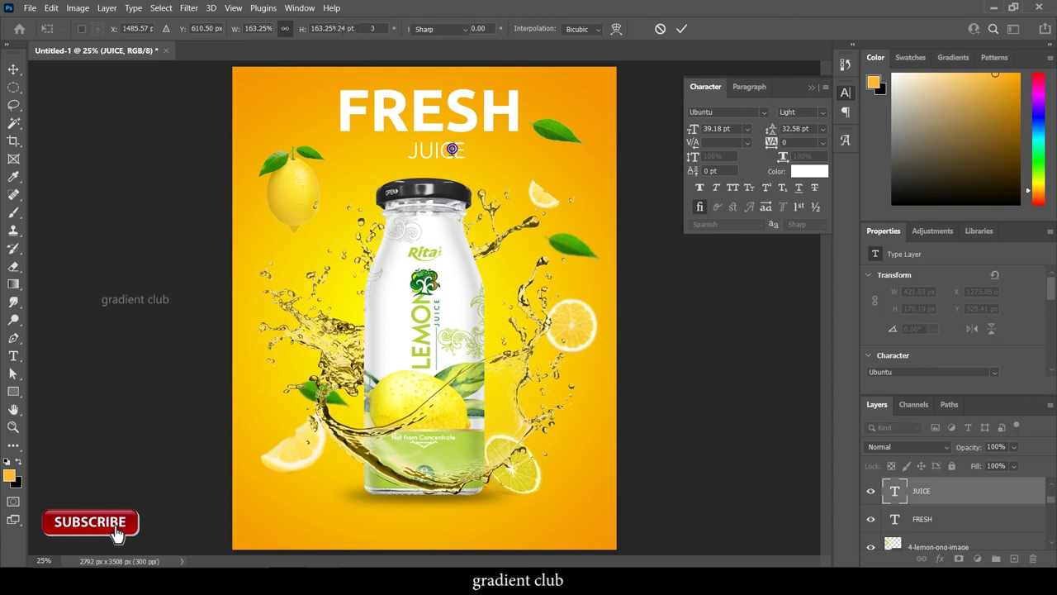
pyautogui.press('Return')
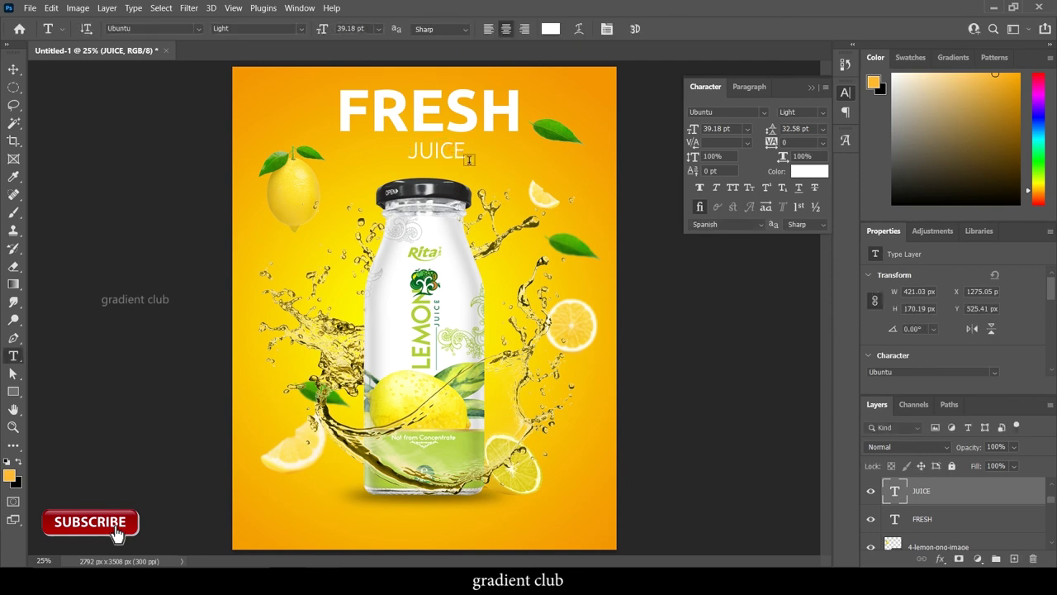
pyautogui.moveTo(468, 163); pyautogui.dragTo(455, 151)
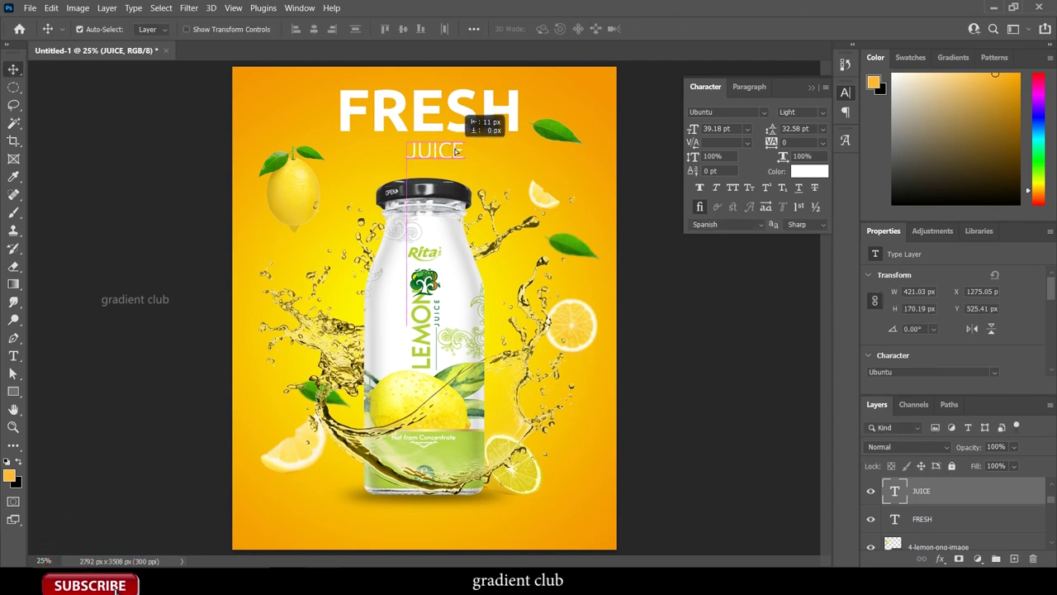
# - Centre JUICE horizontally on the canvas and move it up toward FRESH
pyautogui.click(474, 29)
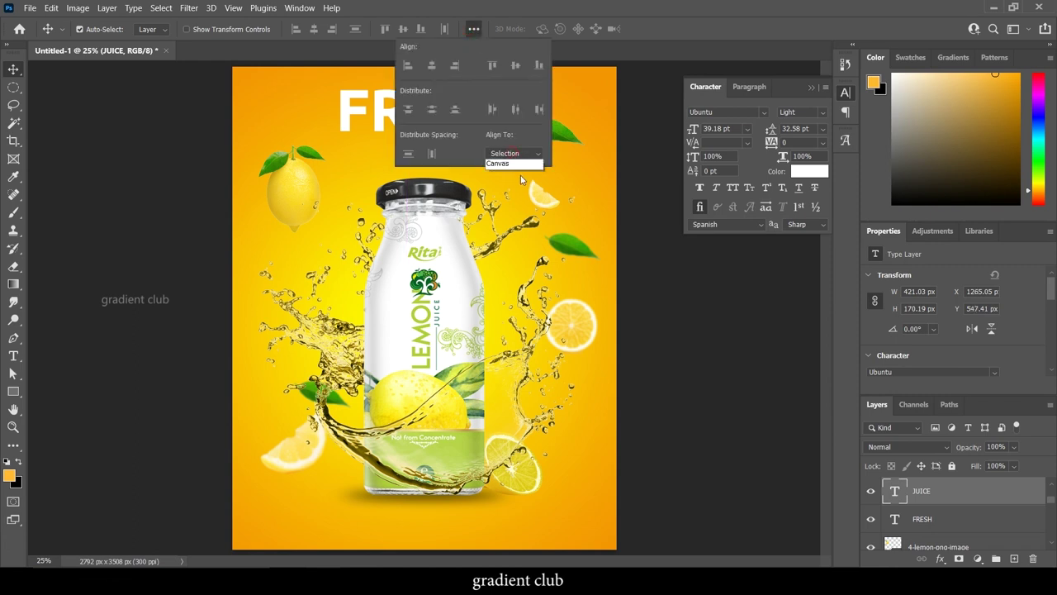
pyautogui.click(504, 163)
pyautogui.click(314, 29)
pyautogui.moveTo(435, 164); pyautogui.dragTo(479, 140)
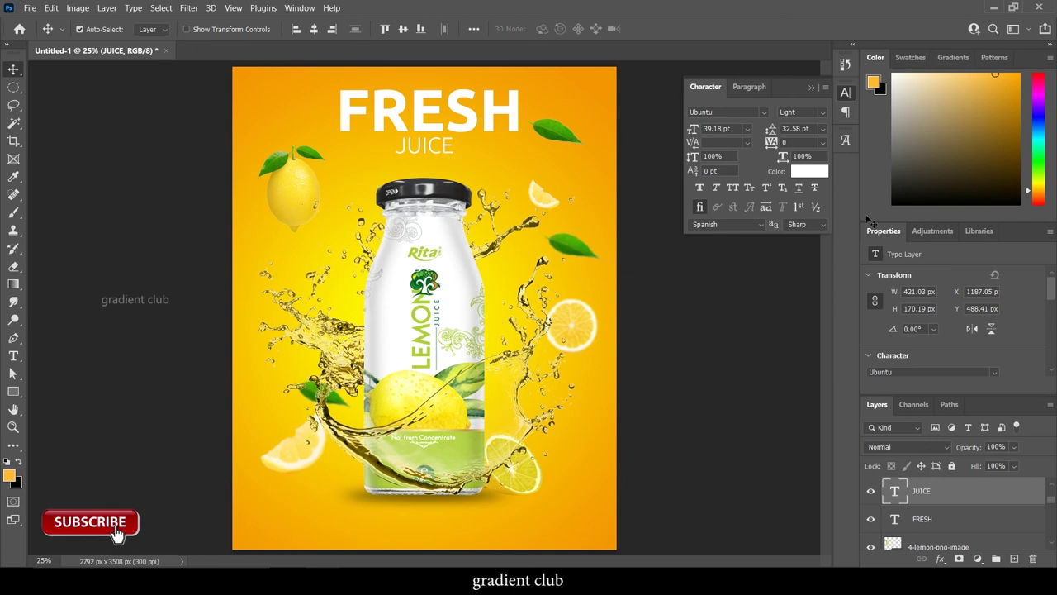
# - Widen JUICE to about 121% and drag the leaf copy toward FRESH
pyautogui.hotkey('ctrl', 't')
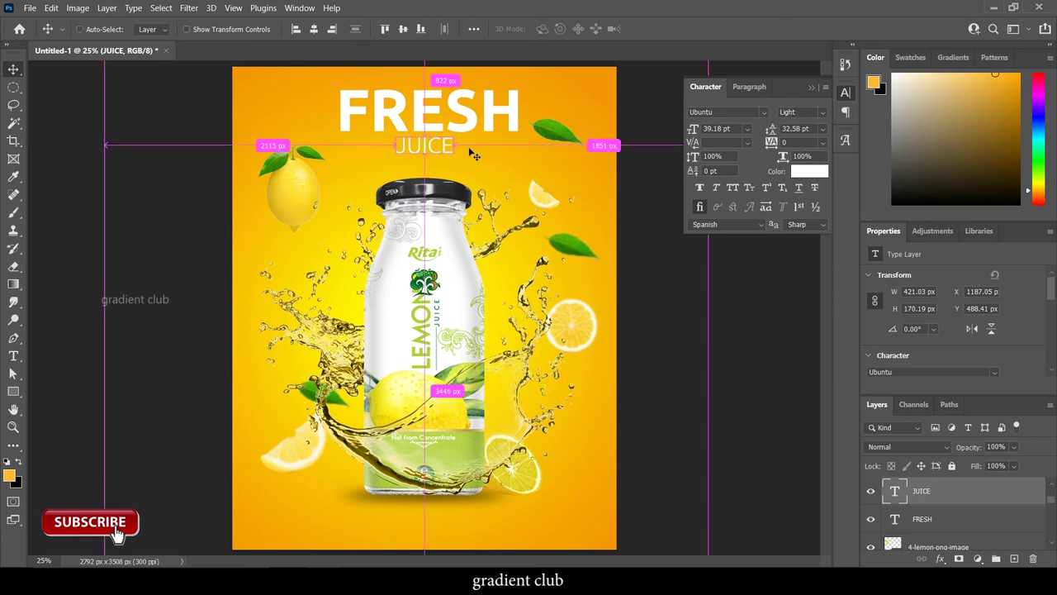
pyautogui.moveTo(455, 147); pyautogui.dragTo(467, 147)
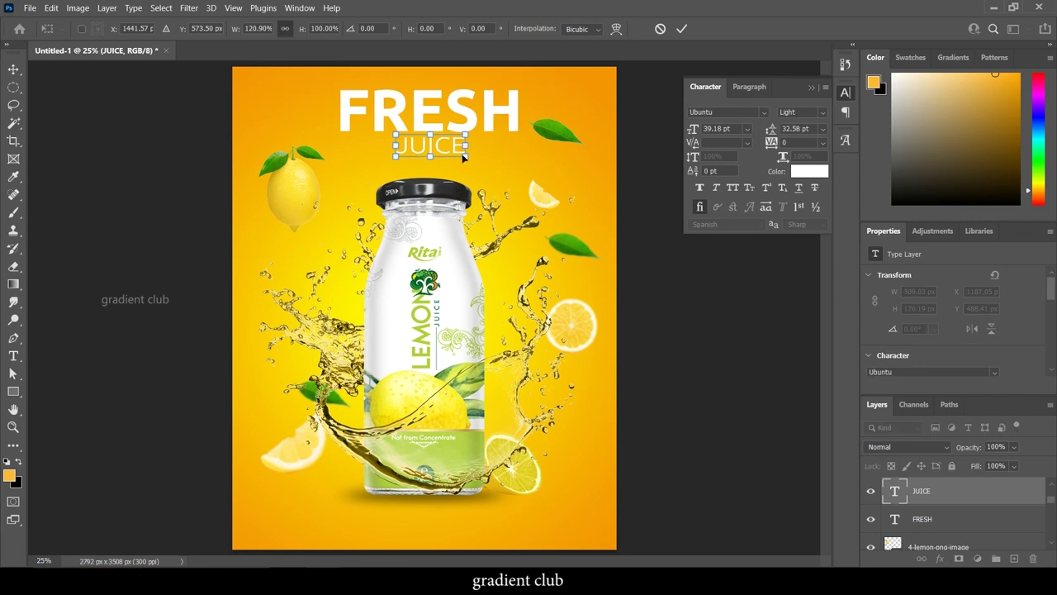
pyautogui.press('Return')
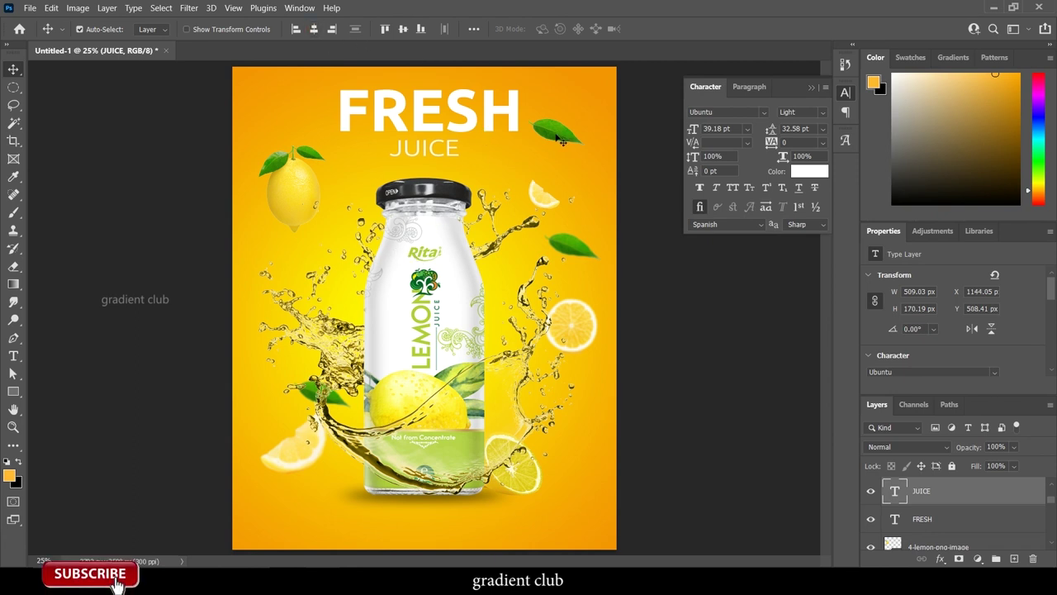
pyautogui.moveTo(555, 134)
pyautogui.mouseDown()
pyautogui.moveTo(453, 123)
pyautogui.moveTo(526, 141)
pyautogui.moveTo(342, 145)
pyautogui.moveTo(388, 162)
pyautogui.moveTo(343, 190)
pyautogui.mouseUp()
# - Rotate the leaf copy 81.1° and scale it to 87% beside JUICE
pyautogui.hotkey('ctrl', 't')
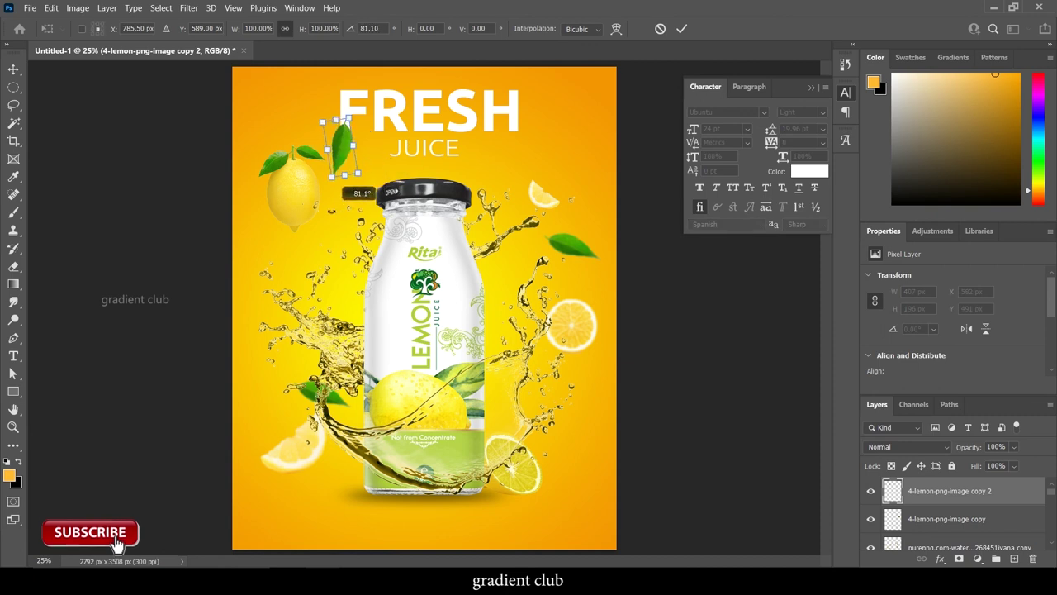
pyautogui.moveTo(347, 148)
pyautogui.mouseDown()
pyautogui.moveTo(350, 156)
pyautogui.moveTo(366, 142)
pyautogui.mouseUp()
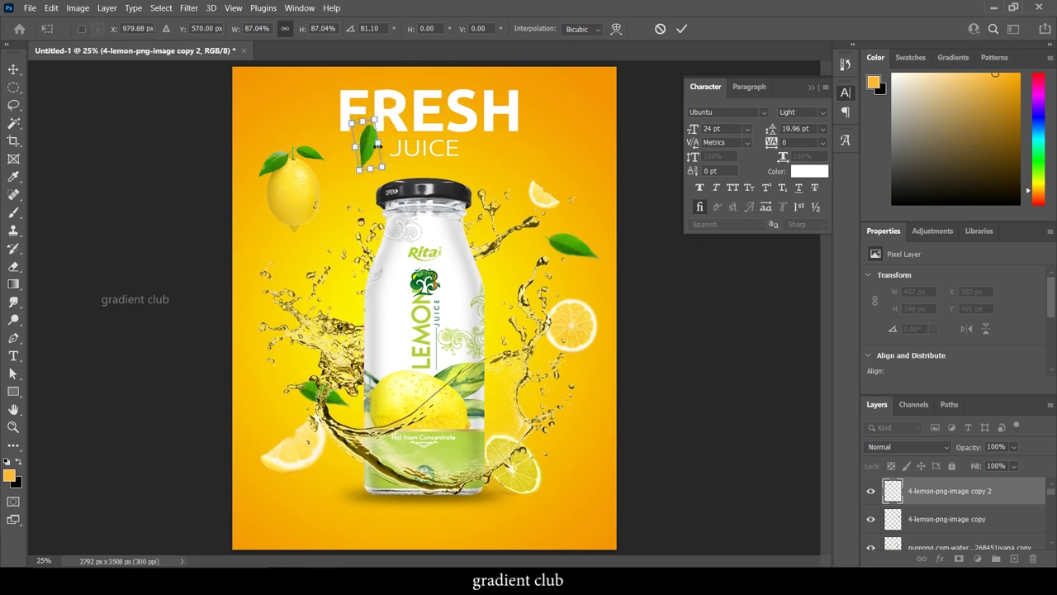
pyautogui.press('Return')
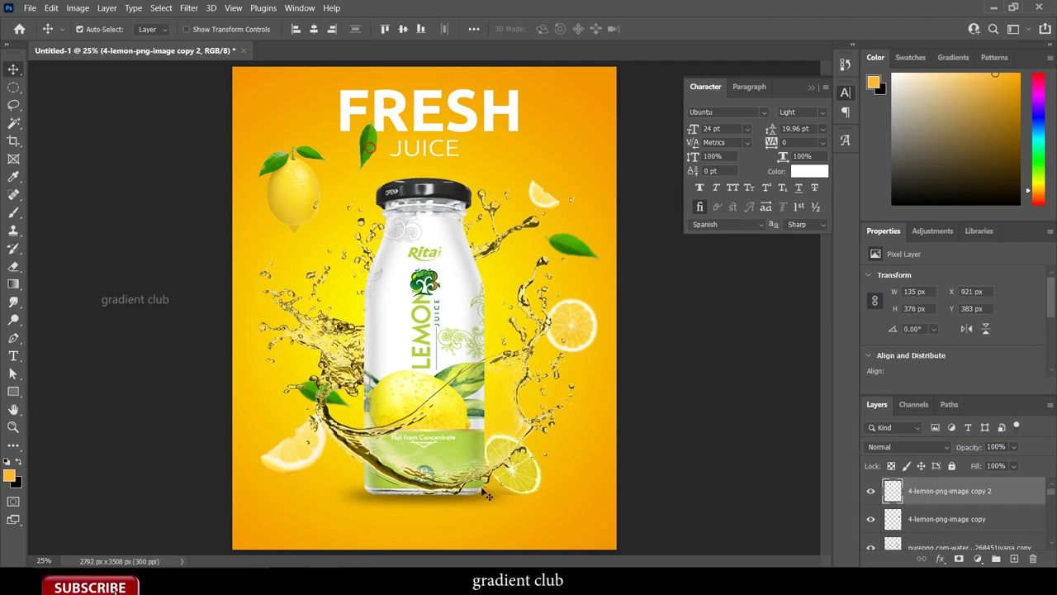
pyautogui.click(476, 507)
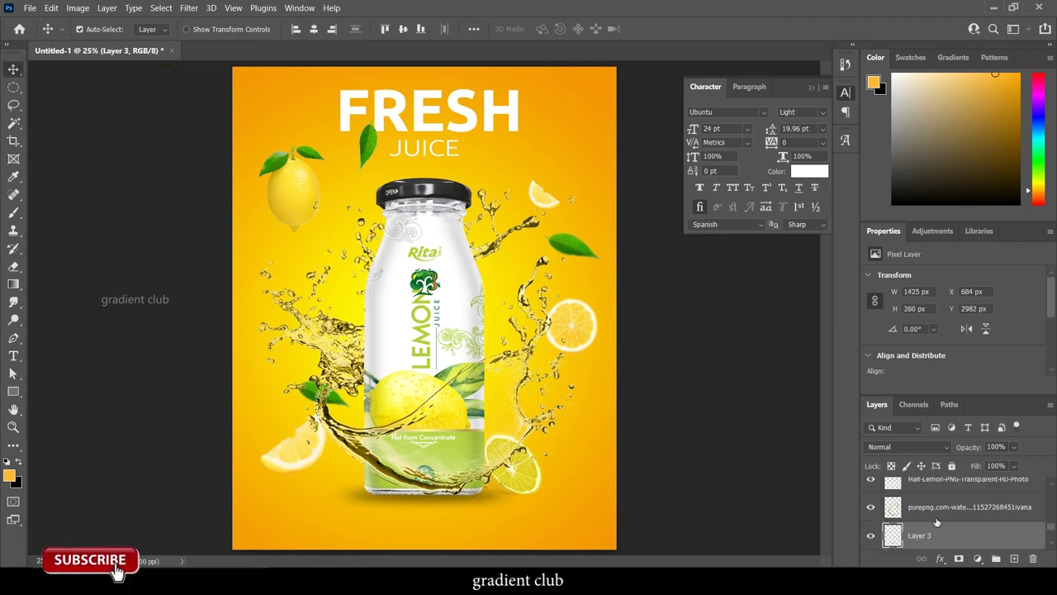
# - Select Layer 3 and move the bottle and splash slightly lower
pyautogui.scroll(2, 942, 508)
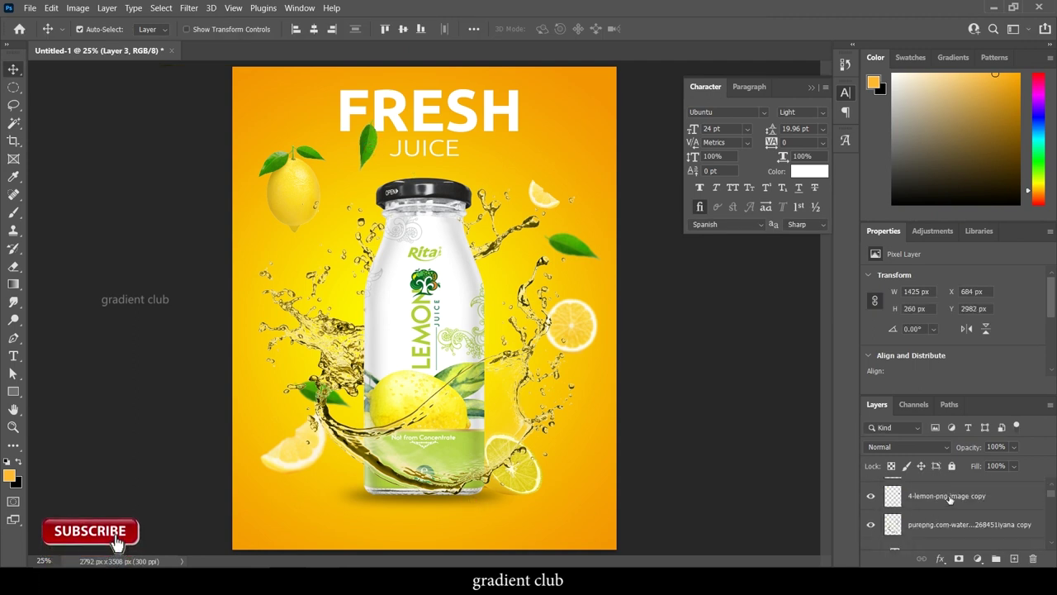
pyautogui.scroll(1, 949, 500)
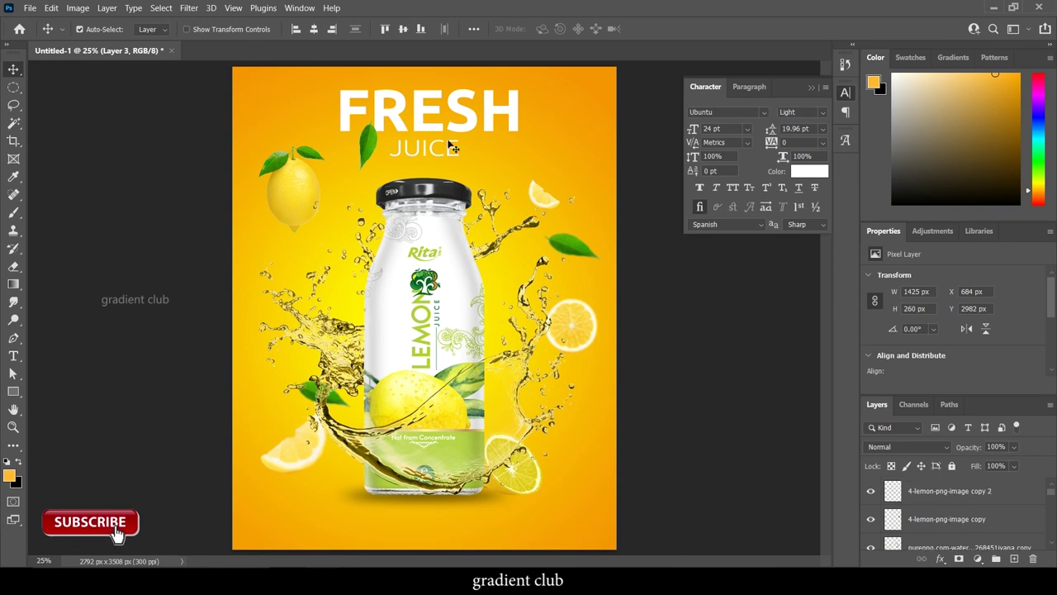
pyautogui.click(421, 117)
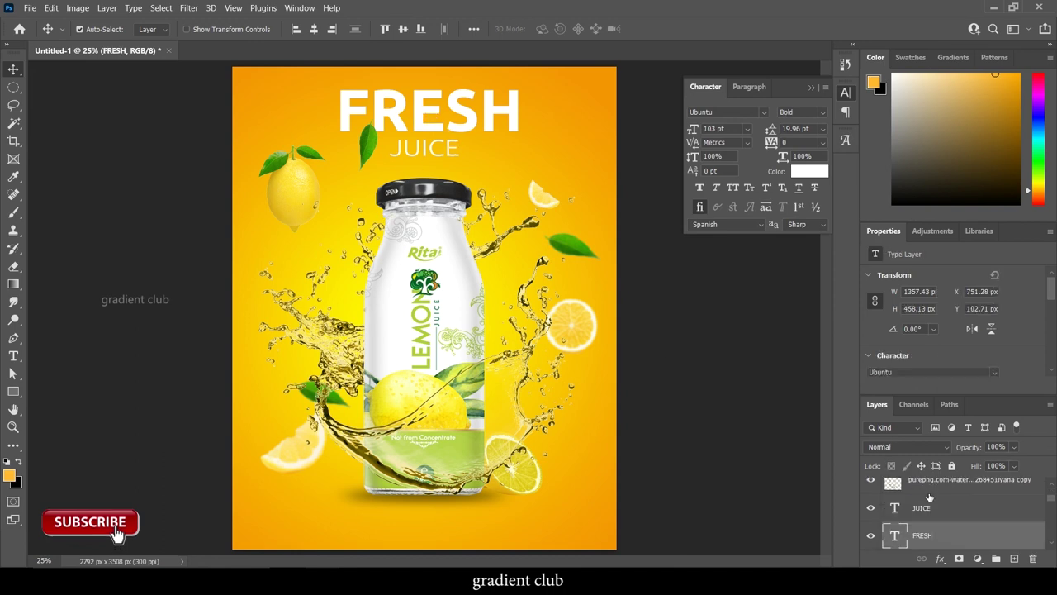
pyautogui.keyDown('shift'); pyautogui.click(951, 515); pyautogui.keyUp('shift')
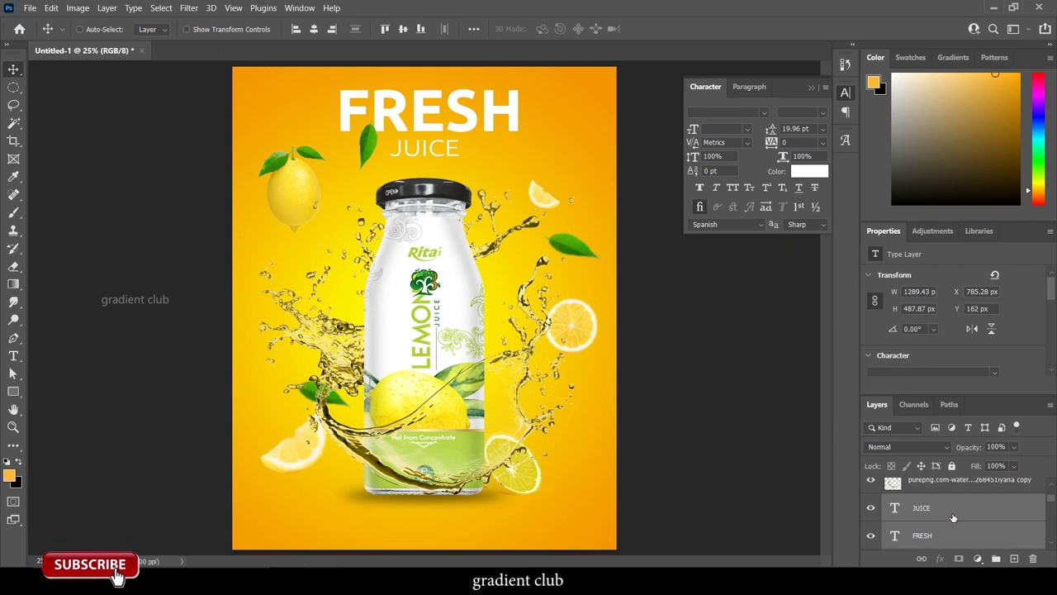
pyautogui.scroll(-1, 951, 517)
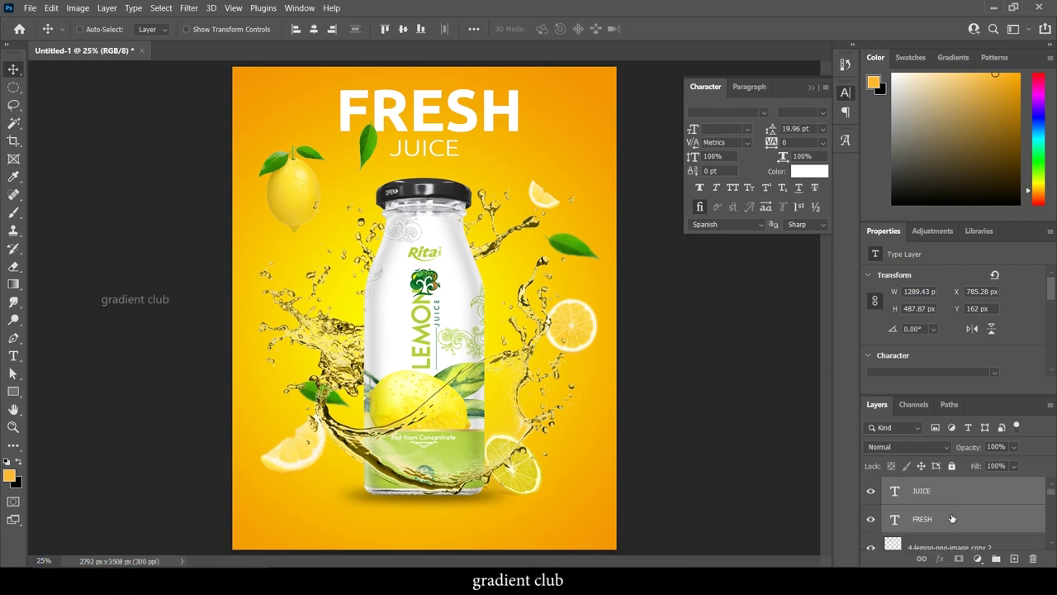
pyautogui.click(965, 541)
pyautogui.scroll(-1, 974, 535)
pyautogui.scroll(-1, 975, 533)
pyautogui.scroll(-2, 973, 529)
pyautogui.scroll(1, 973, 527)
pyautogui.scroll(2, 968, 522)
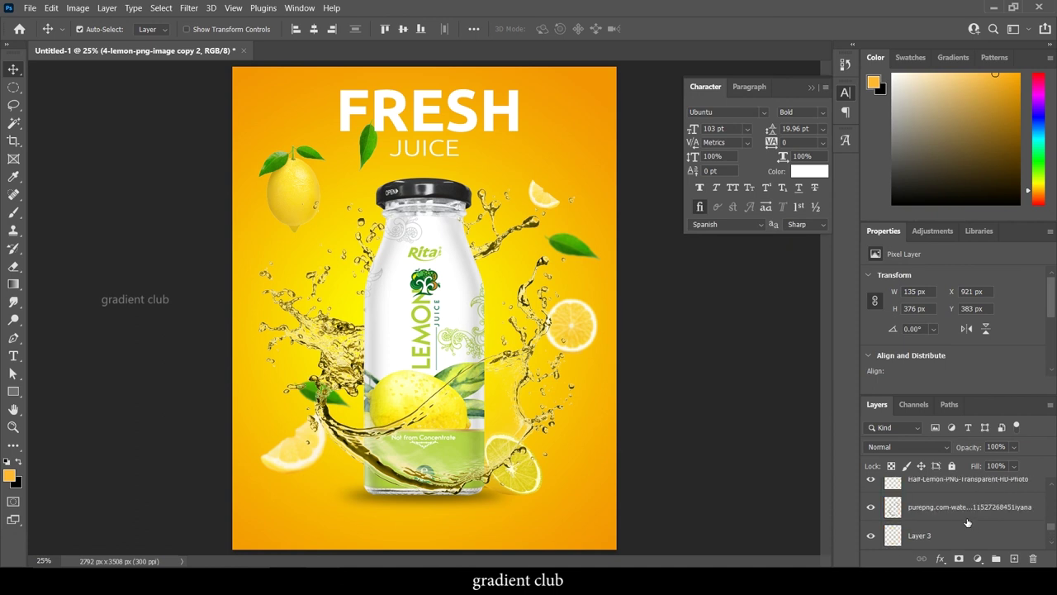
pyautogui.click(944, 509)
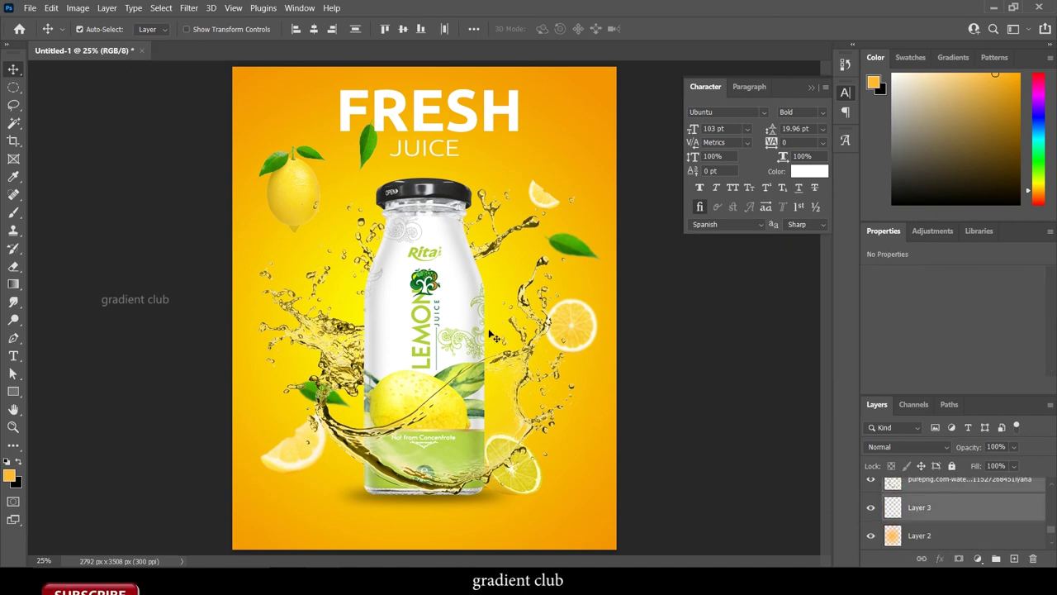
pyautogui.moveTo(454, 307); pyautogui.dragTo(455, 337)
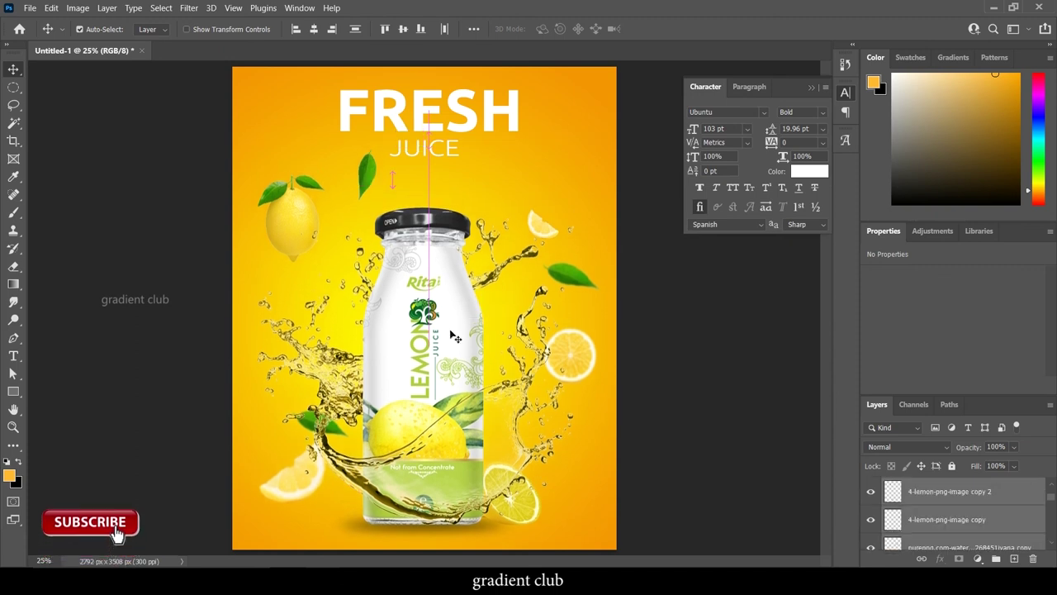
# - Move the leaf to the poster's upper right and drop FRESH lower
pyautogui.click(699, 283)
pyautogui.moveTo(367, 168); pyautogui.dragTo(570, 128)
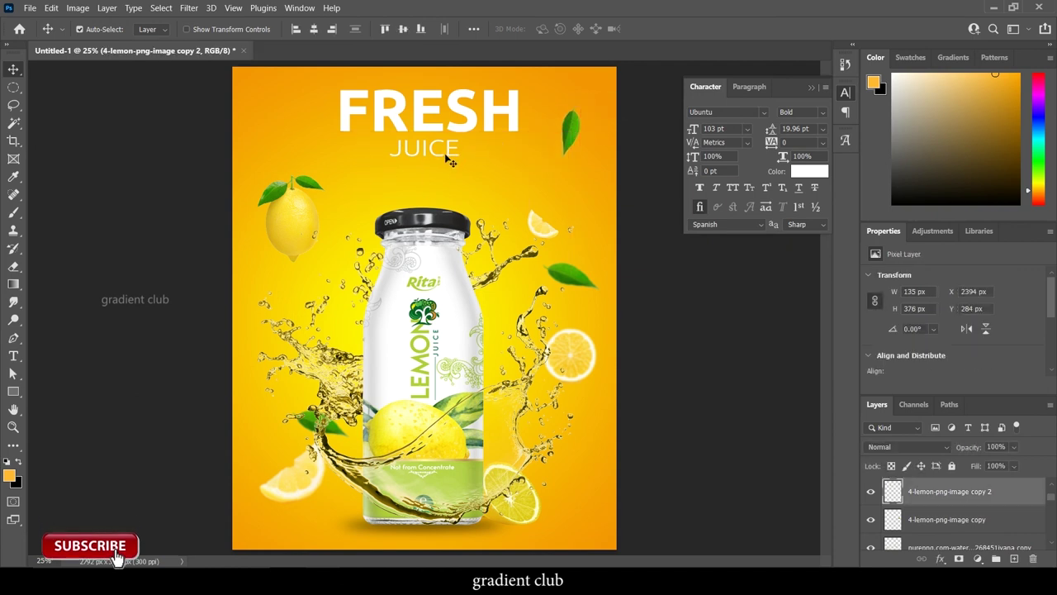
pyautogui.click(453, 152)
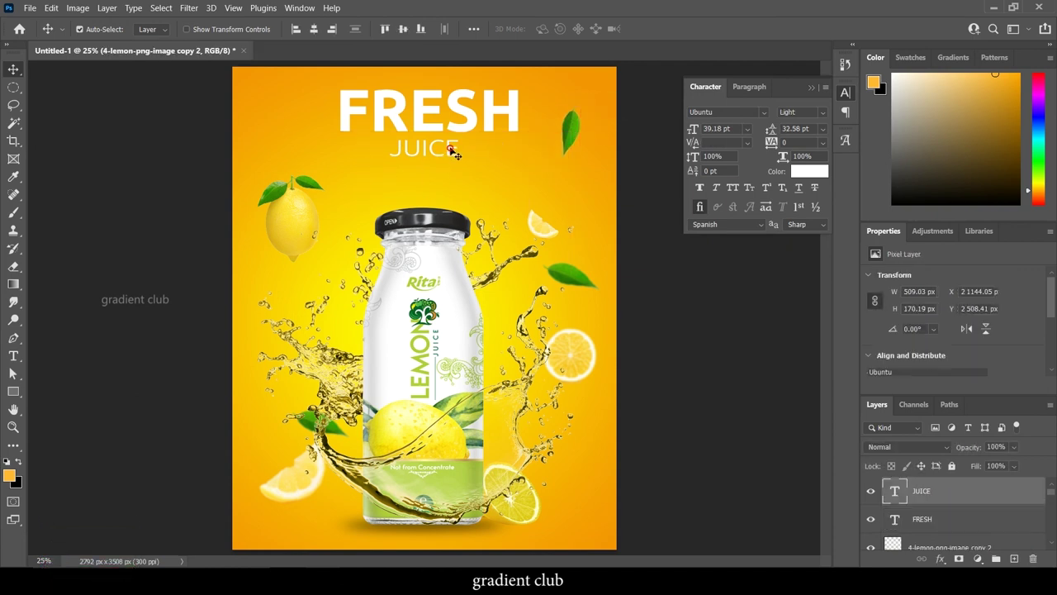
pyautogui.moveTo(489, 124); pyautogui.dragTo(488, 125)
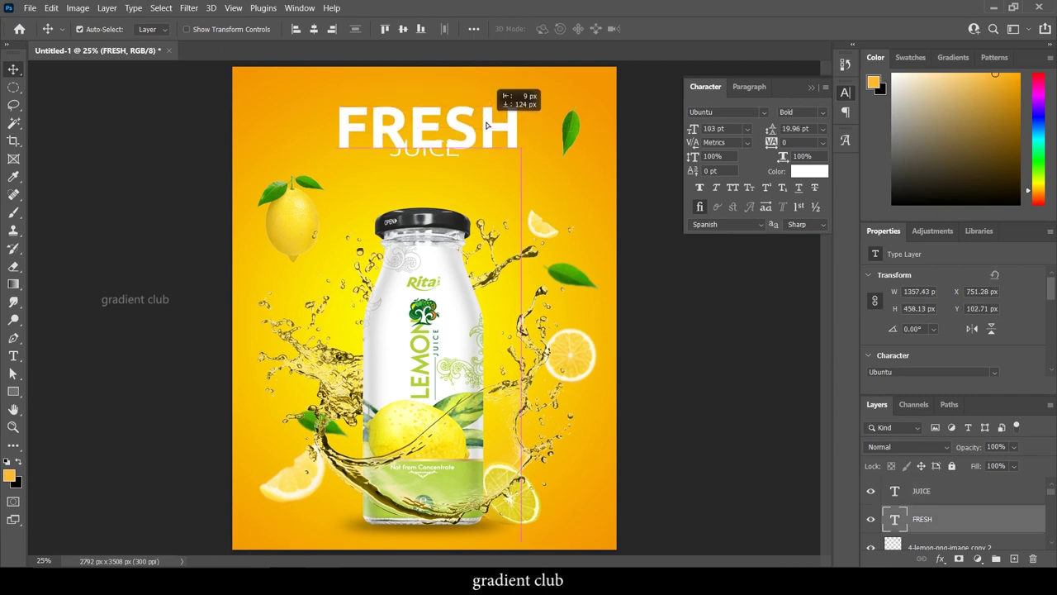
# - Centre JUICE beneath the lowered FRESH and drag the leaf toward FRESH's left end
pyautogui.click(440, 157)
pyautogui.doubleClick(440, 161)
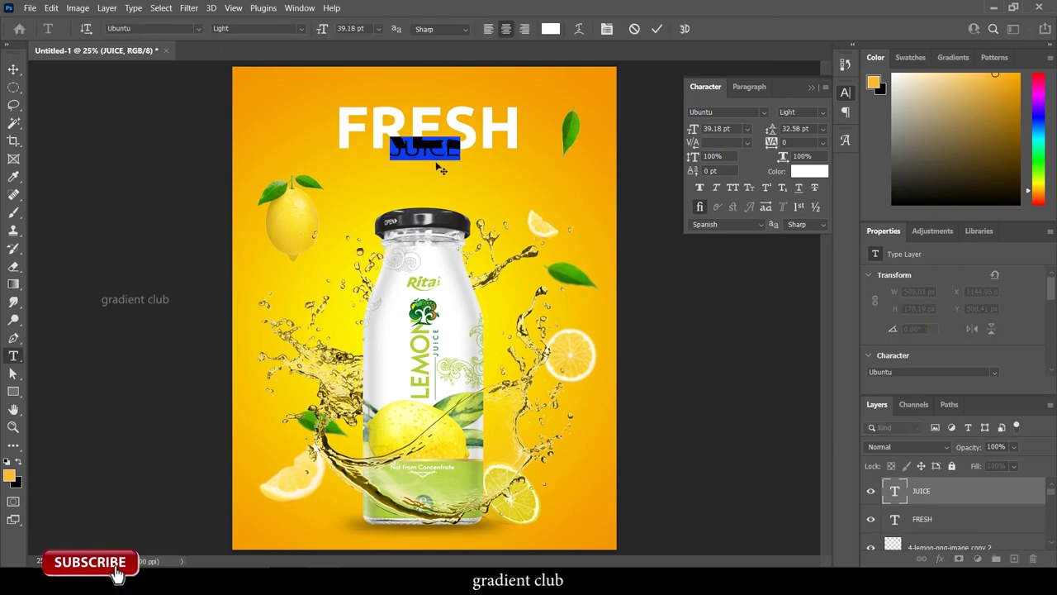
pyautogui.click(657, 29)
pyautogui.press('v')
pyautogui.moveTo(423, 159); pyautogui.dragTo(418, 168)
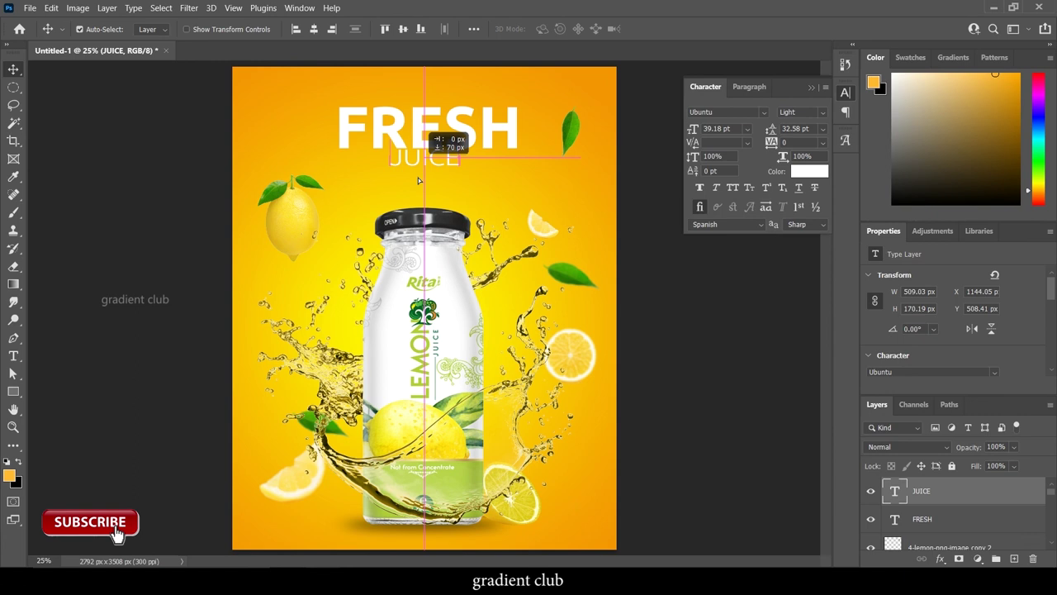
pyautogui.moveTo(417, 180); pyautogui.dragTo(418, 176)
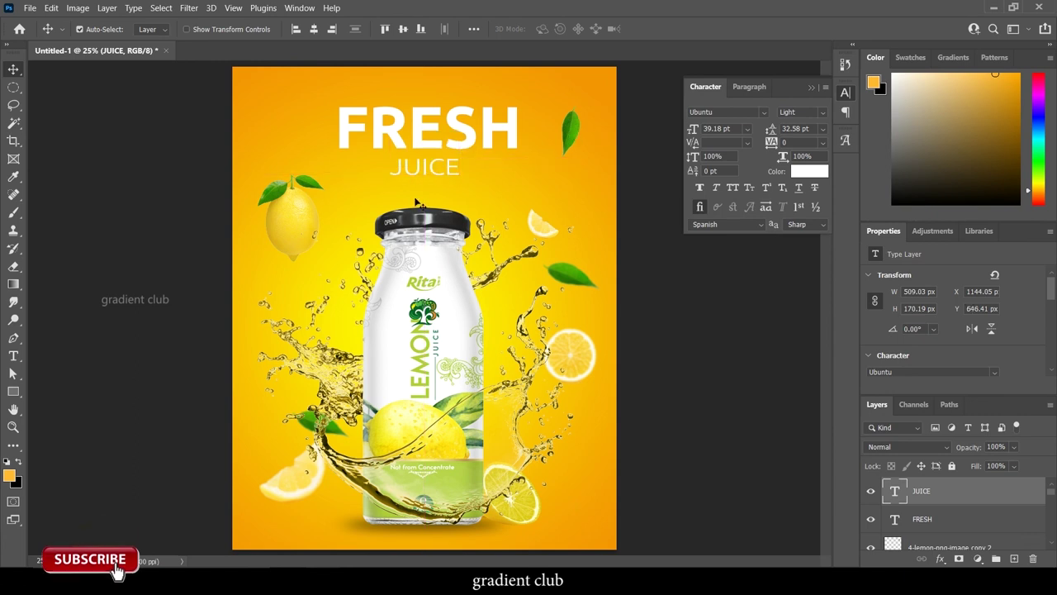
pyautogui.moveTo(429, 166); pyautogui.dragTo(430, 168)
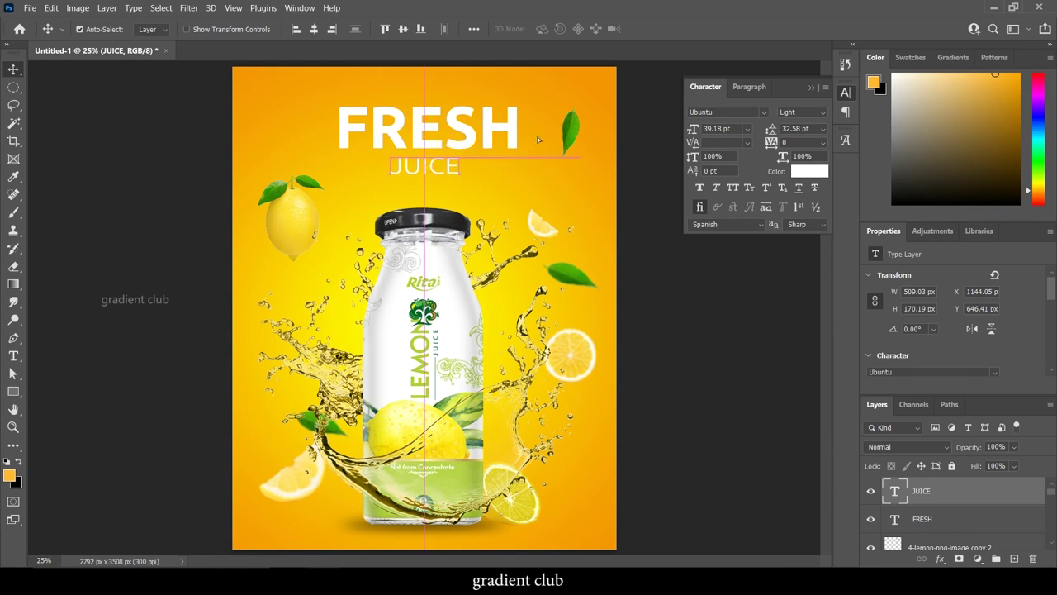
pyautogui.moveTo(570, 136); pyautogui.dragTo(409, 121)
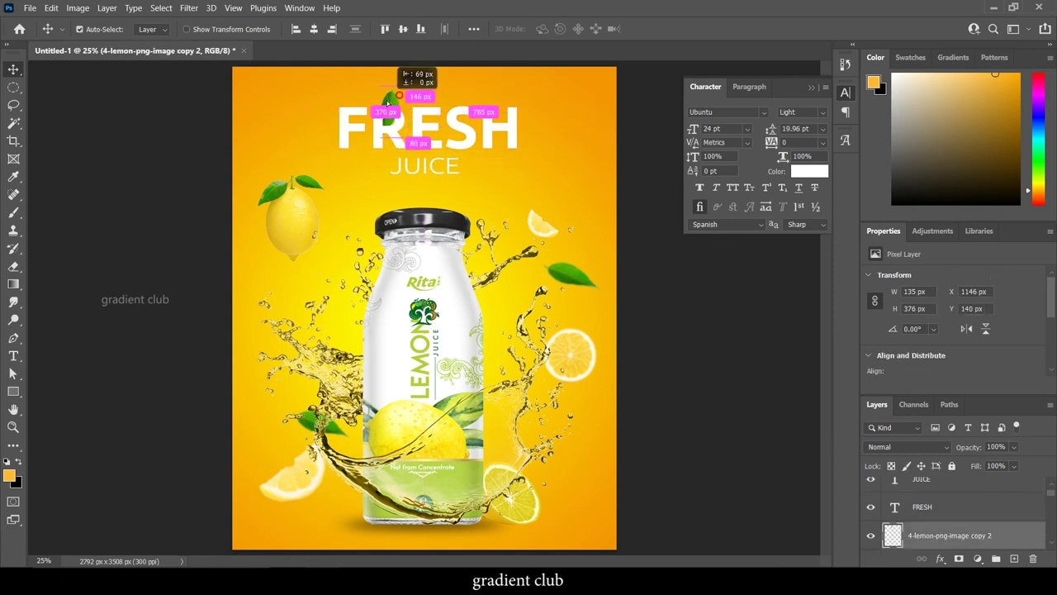
# - Rotate the leaf above FRESH and bring its layer in front of the text
pyautogui.moveTo(392, 102); pyautogui.dragTo(376, 76)
pyautogui.hotkey('ctrl', 't')
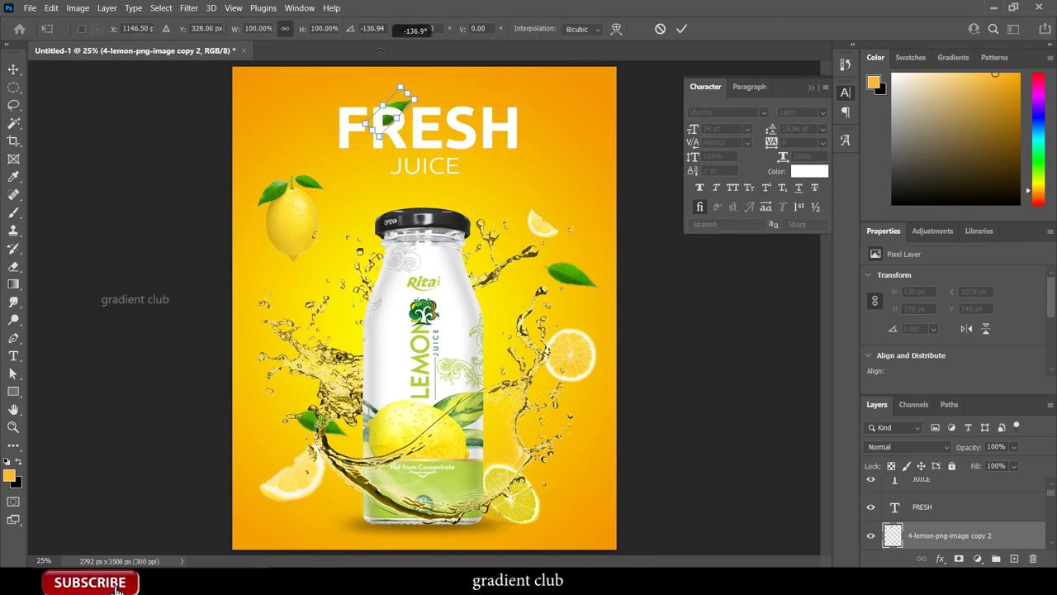
pyautogui.moveTo(401, 114); pyautogui.dragTo(378, 87)
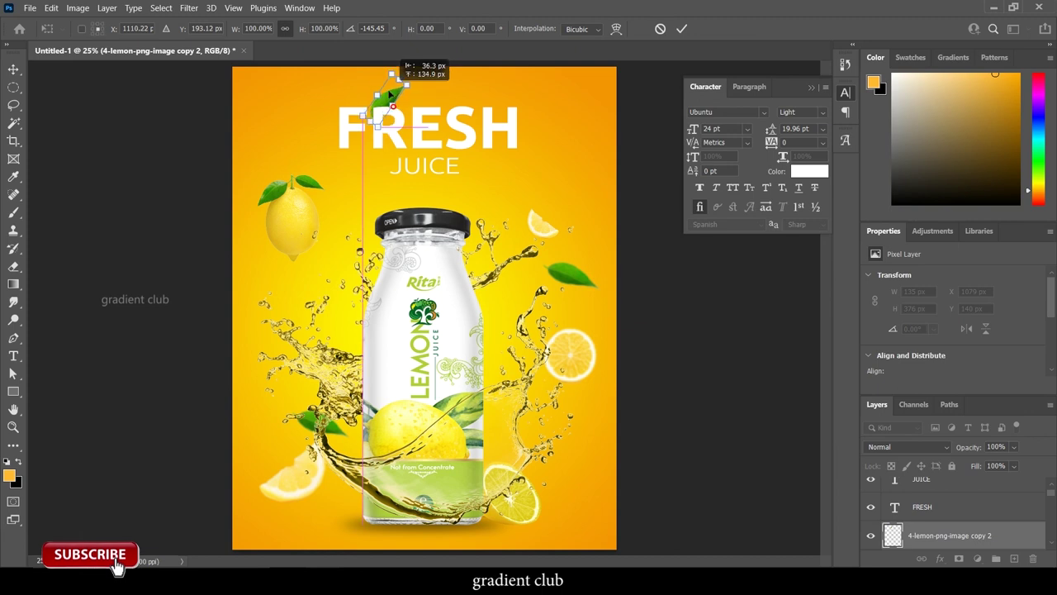
pyautogui.moveTo(379, 88); pyautogui.dragTo(398, 101)
pyautogui.doubleClick(398, 97)
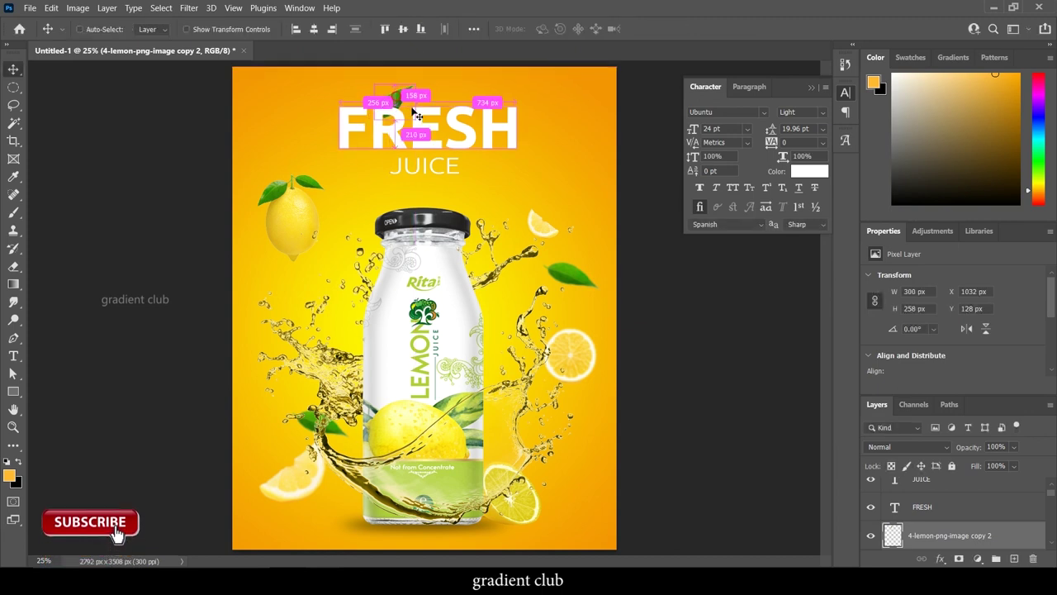
pyautogui.hotkey('ctrl', 'shift', ']')
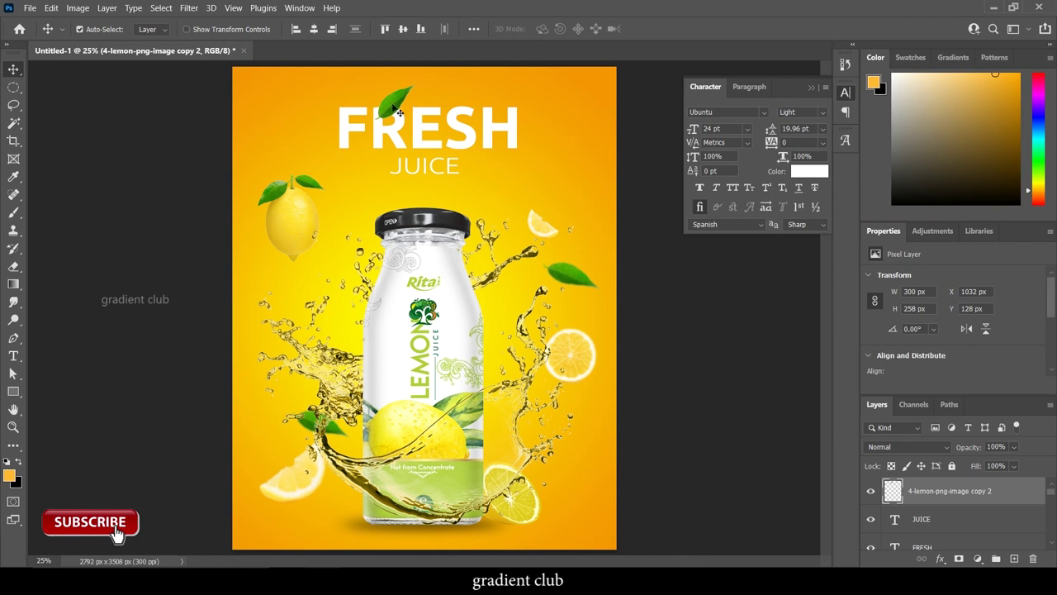
# - Enlarge the leaf to 332 × 379 px and perch it on FRESH's left letters
pyautogui.moveTo(399, 113); pyautogui.dragTo(390, 110)
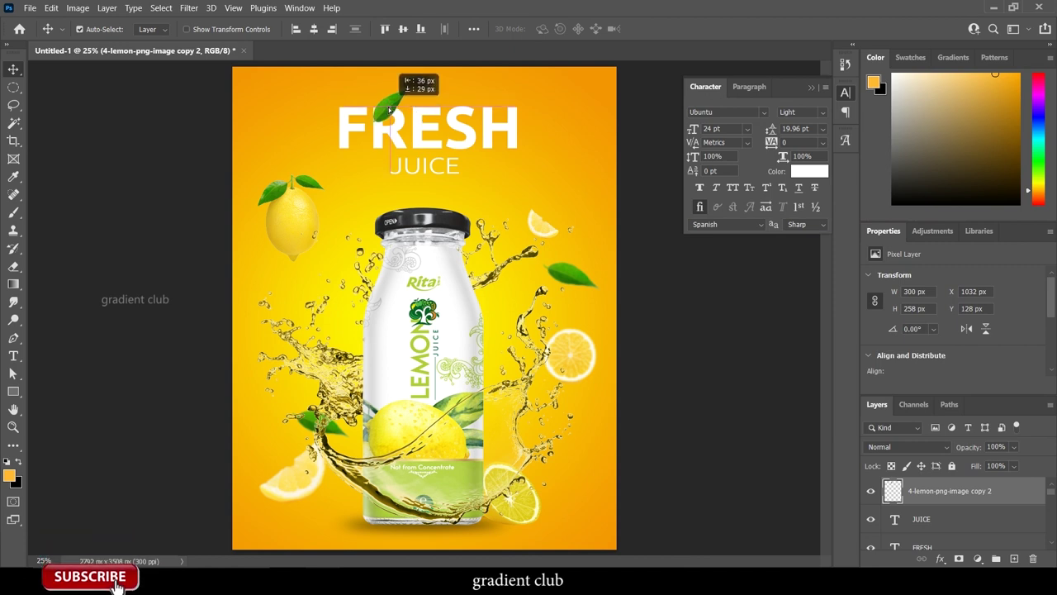
pyautogui.moveTo(390, 110)
pyautogui.mouseDown()
pyautogui.moveTo(506, 102)
pyautogui.moveTo(399, 114)
pyautogui.mouseUp()
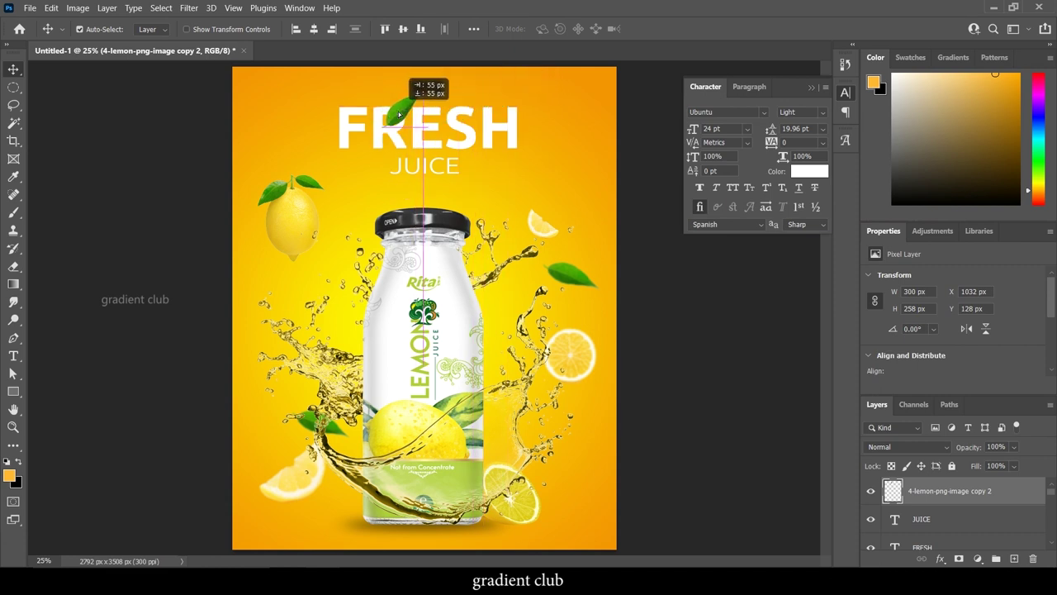
pyautogui.moveTo(395, 116); pyautogui.dragTo(432, 76)
pyautogui.hotkey('ctrl', 't')
pyautogui.press('Return')
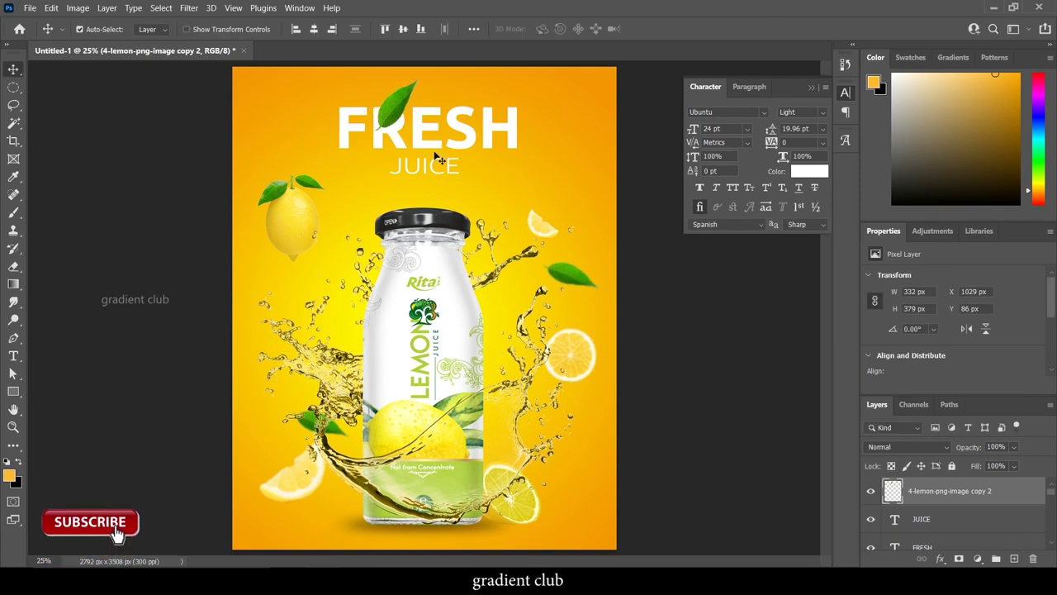
pyautogui.moveTo(401, 120); pyautogui.dragTo(415, 99)
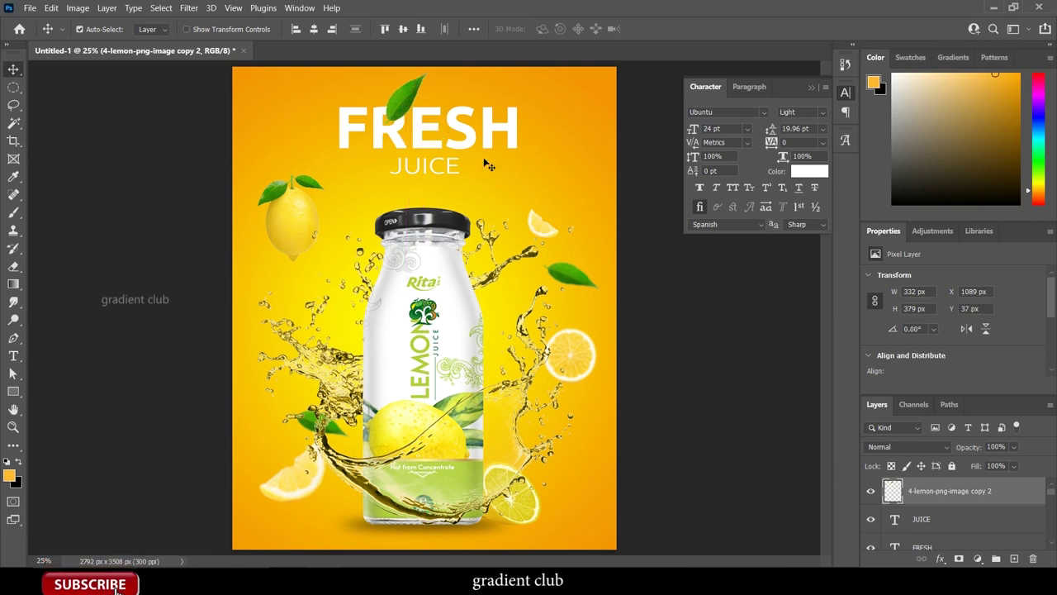